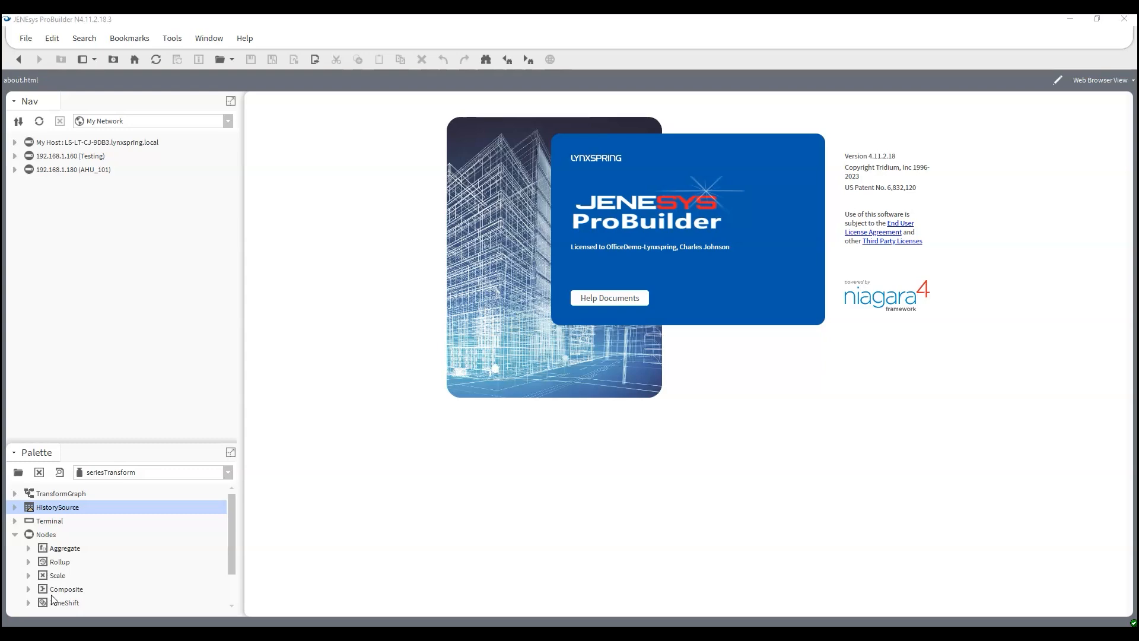
- Open the wire sheet of the SeriesTransform folder in the Testing station's Config on host 192.168.1.160
{"action": "left_click", "coordinate": [15, 156]}
{"action": "left_click", "coordinate": [29, 183]}
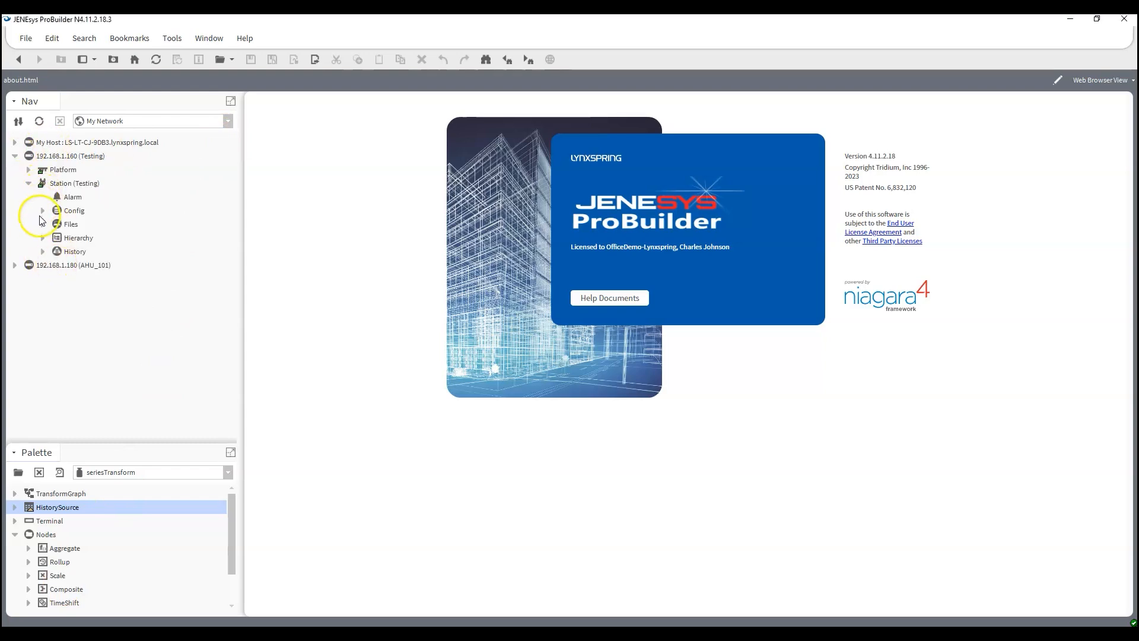
{"action": "left_click", "coordinate": [43, 211]}
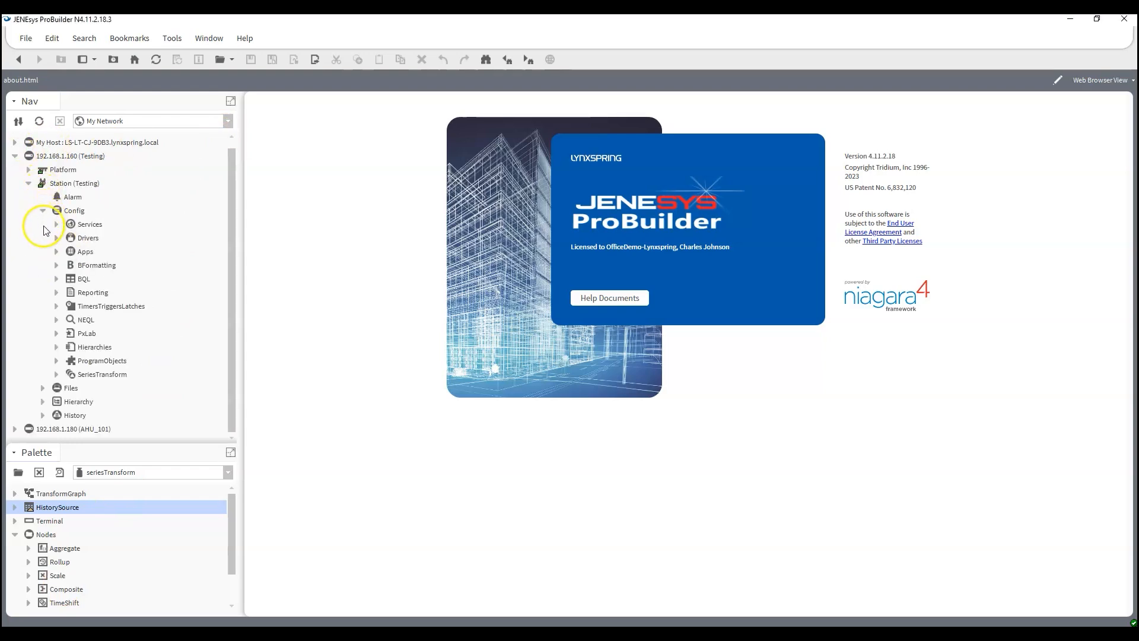
{"action": "double_click", "coordinate": [108, 375]}
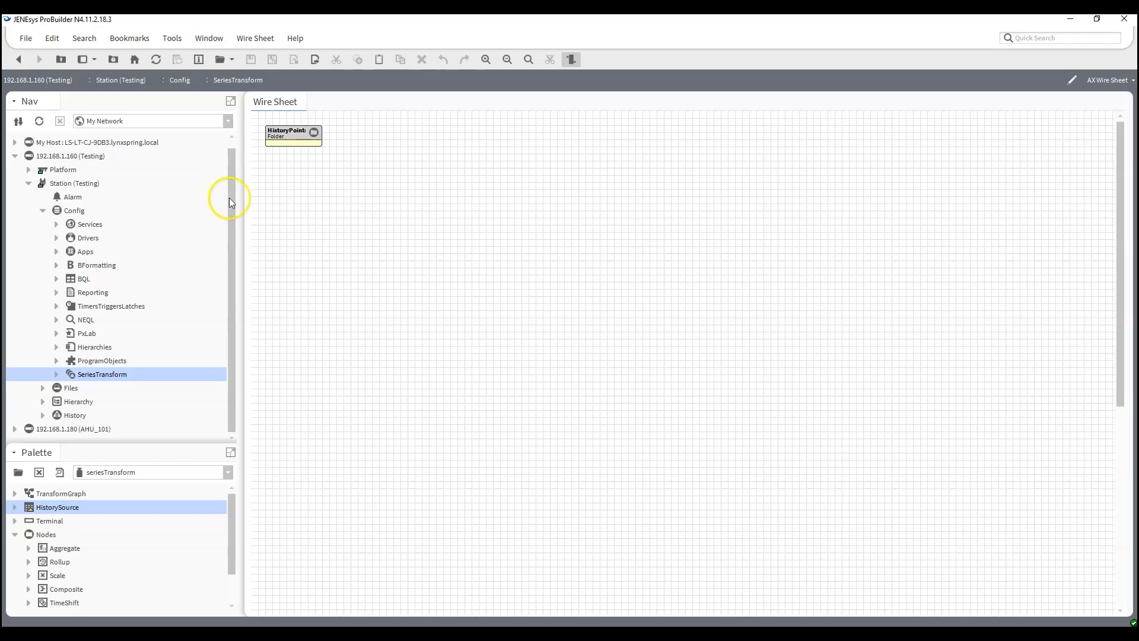
- Examine the points in the HistoryPoints folder under SeriesTransform and collapse the folder again
{"action": "left_click_drag", "start_coordinate": [147, 455], "coordinate": [148, 433]}
{"action": "left_click", "coordinate": [57, 374]}
{"action": "left_click", "coordinate": [70, 388]}
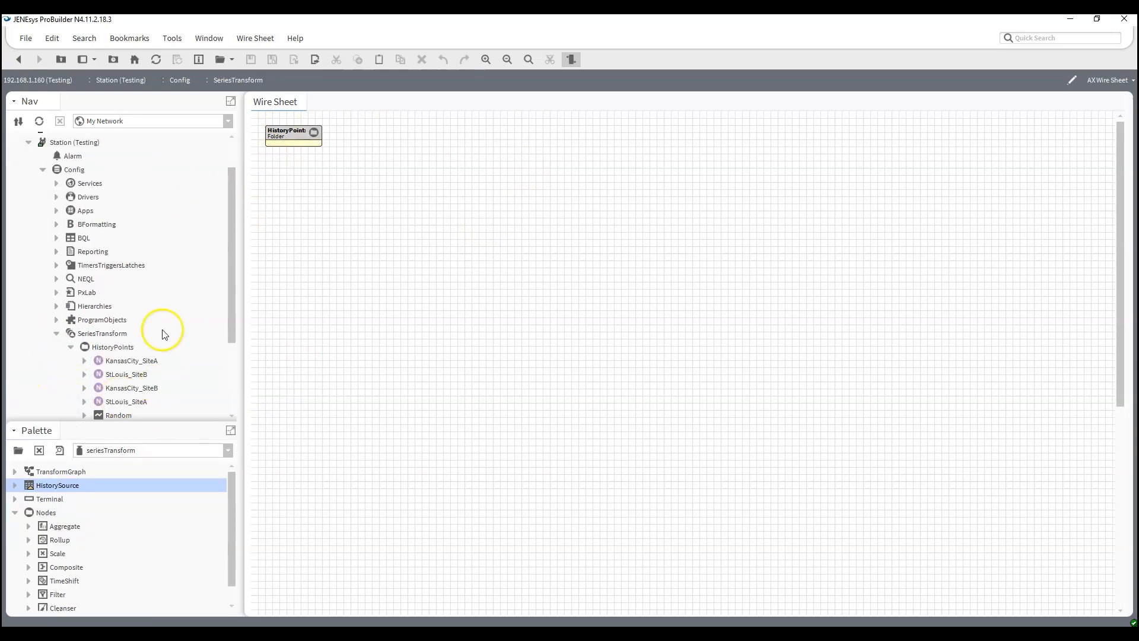
{"action": "scroll", "coordinate": [114, 392], "scroll_direction": "down", "scroll_amount": 2}
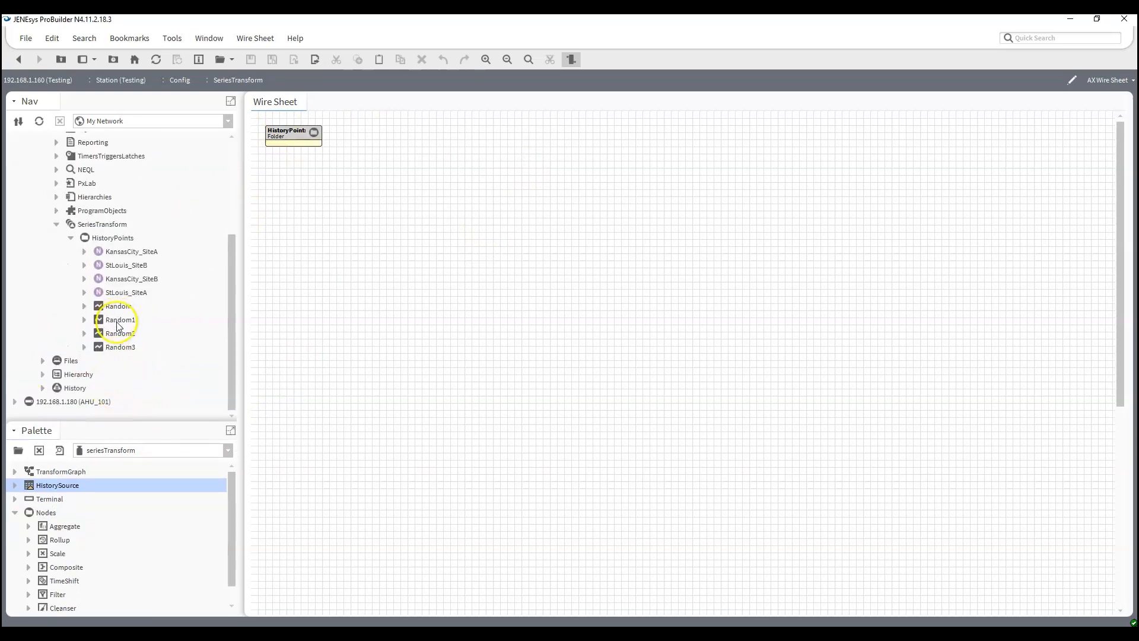
{"action": "left_click", "coordinate": [70, 239]}
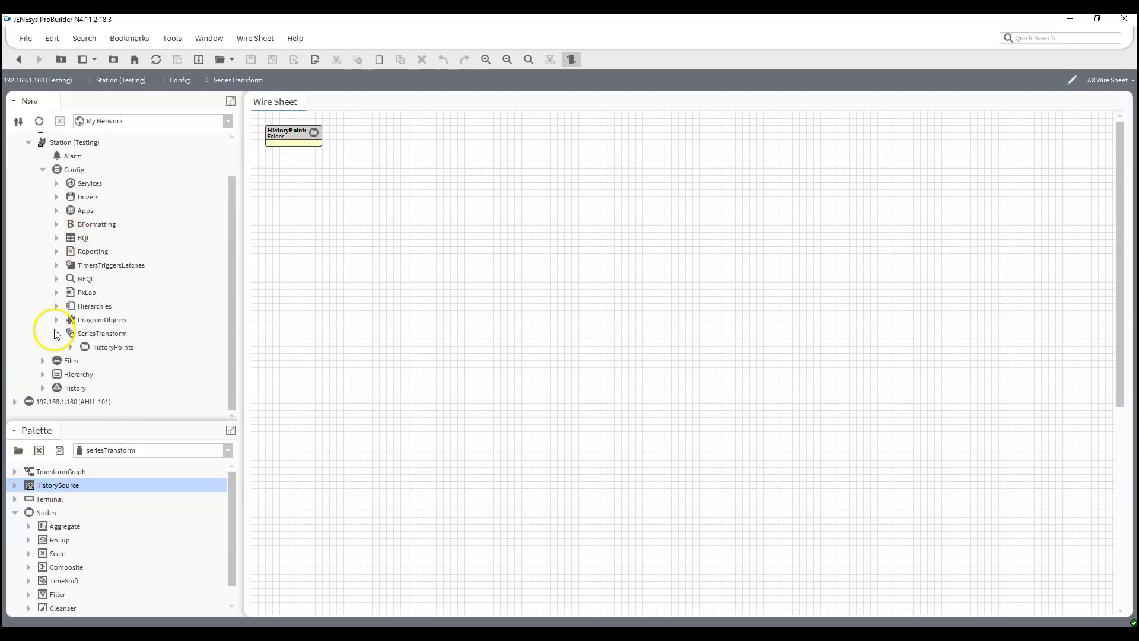
{"action": "left_click", "coordinate": [57, 333]}
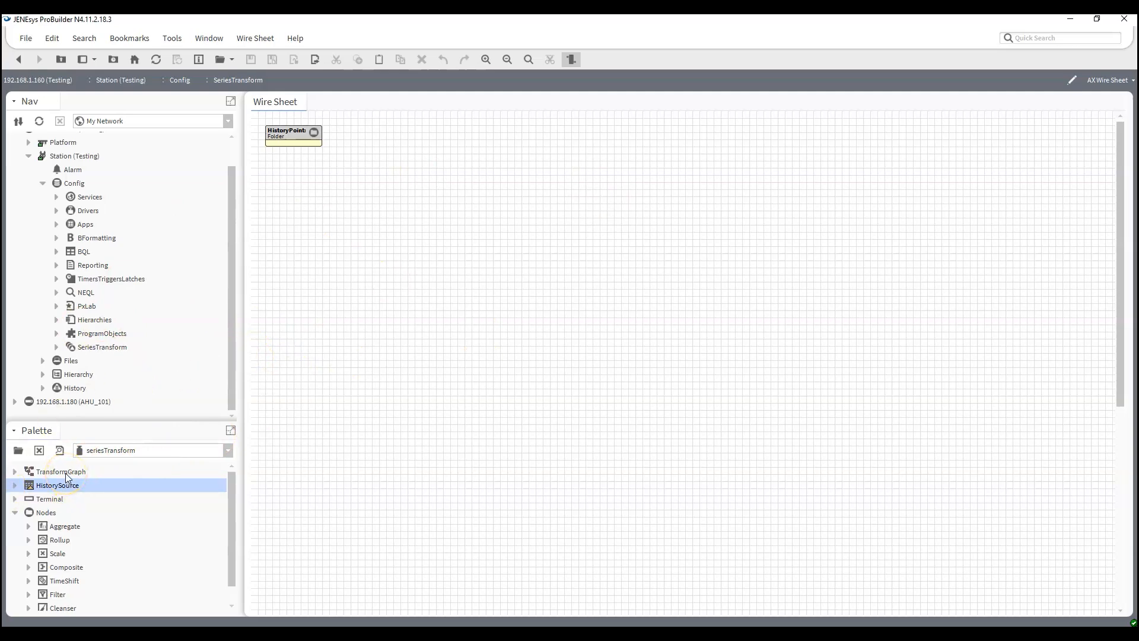
- Add a TransformGraph named CompositeTransform to the wire sheet, widen it to show its full name, and place it below the HistoryPoints folder
{"action": "left_click_drag", "start_coordinate": [66, 474], "coordinate": [80, 470]}
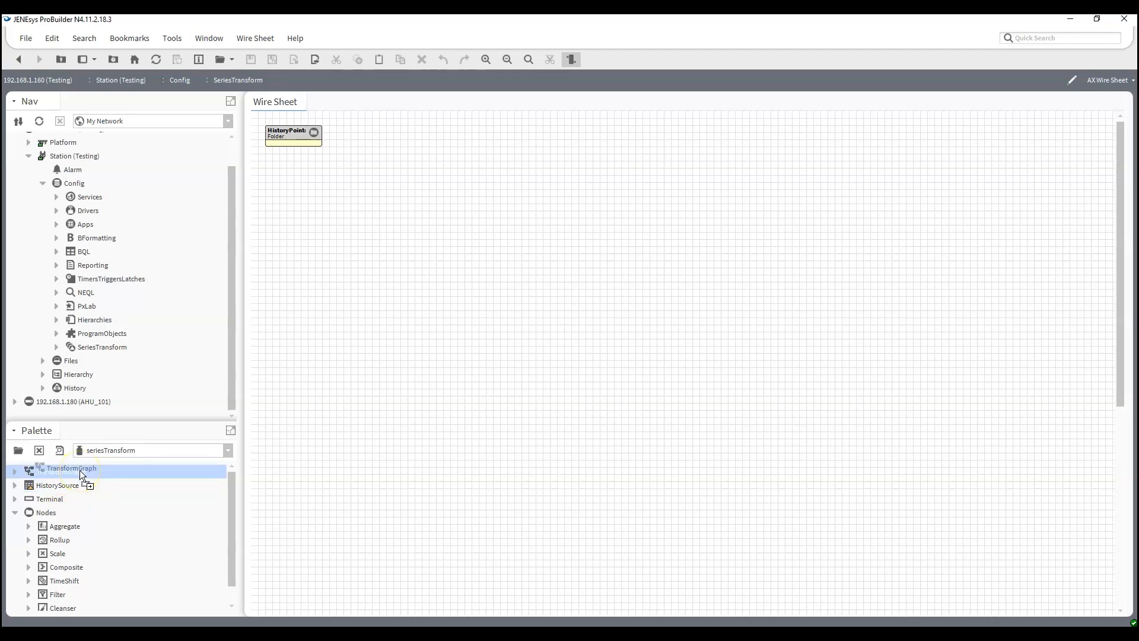
{"action": "left_click_drag", "start_coordinate": [80, 470], "coordinate": [77, 473]}
{"action": "left_click_drag", "start_coordinate": [76, 472], "coordinate": [395, 205]}
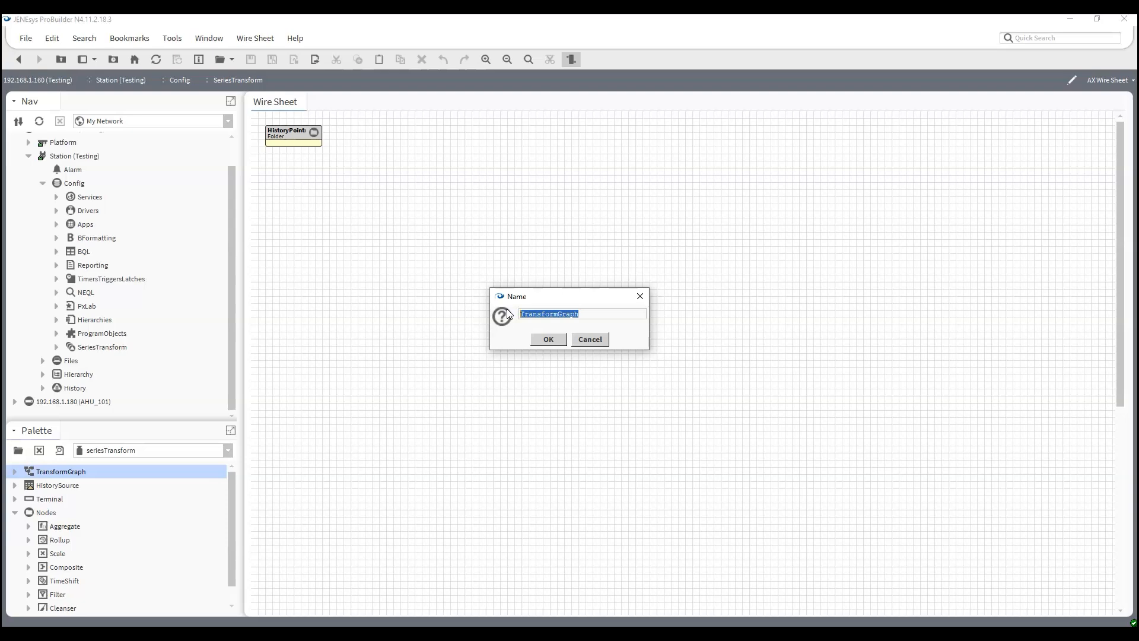
{"action": "type", "text": "CompositeTransform"}
{"action": "key", "text": "Return"}
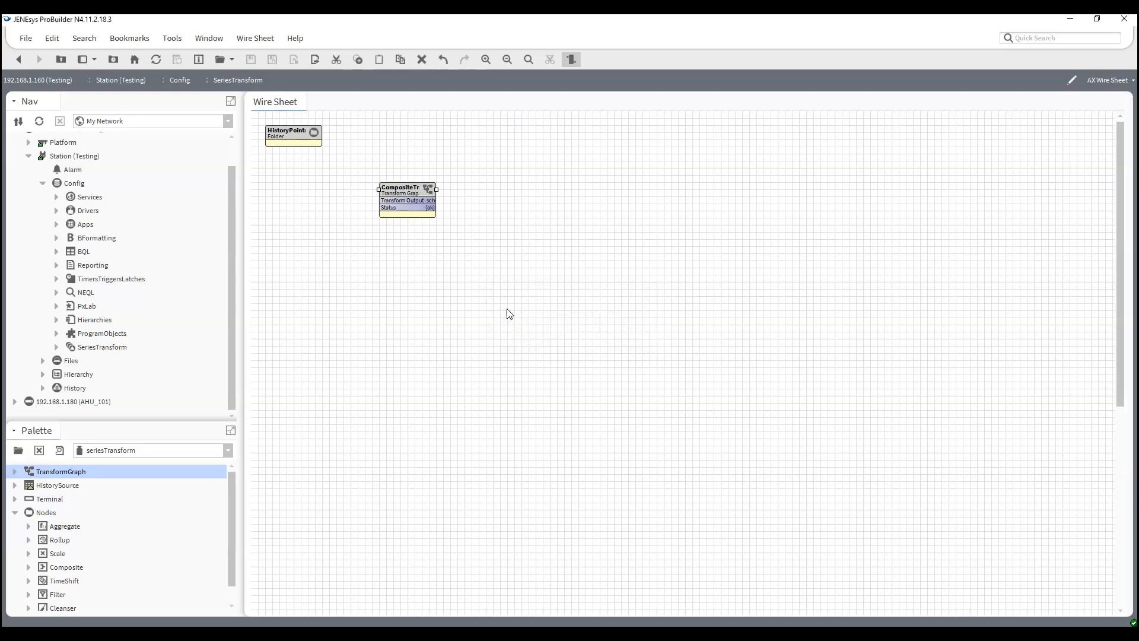
{"action": "left_click_drag", "start_coordinate": [437, 191], "coordinate": [551, 210]}
{"action": "left_click_drag", "start_coordinate": [470, 195], "coordinate": [371, 210]}
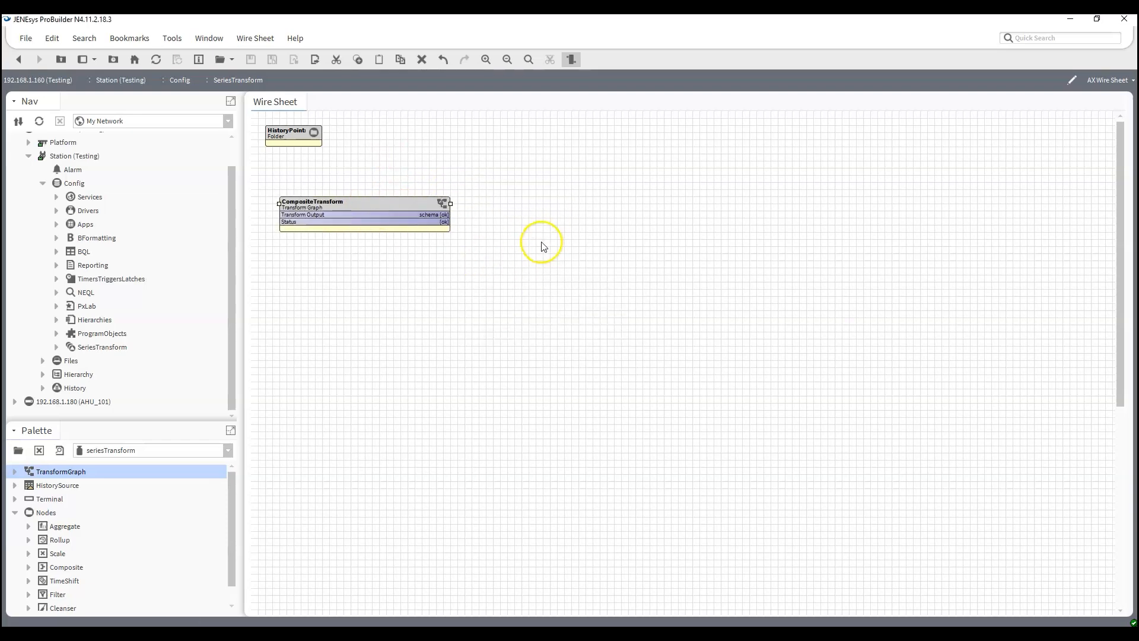
- Duplicate the CompositeTransform graph as RolloutTransform and place the copy directly below the original
{"action": "right_click", "coordinate": [331, 209]}
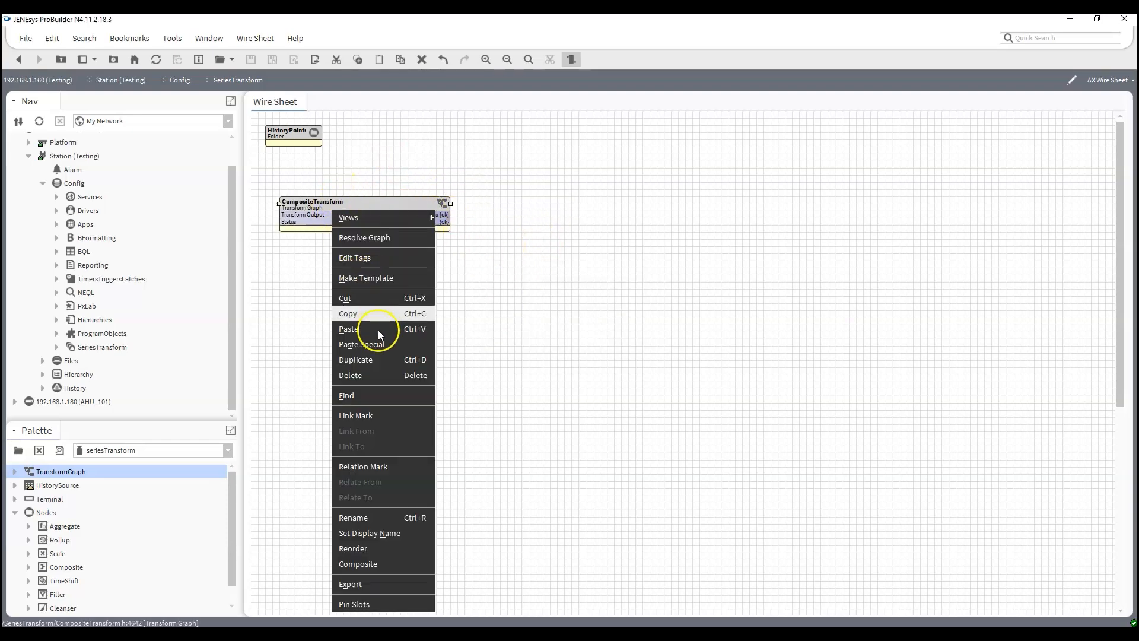
{"action": "left_click", "coordinate": [380, 359]}
{"action": "type", "text": "Roll"}
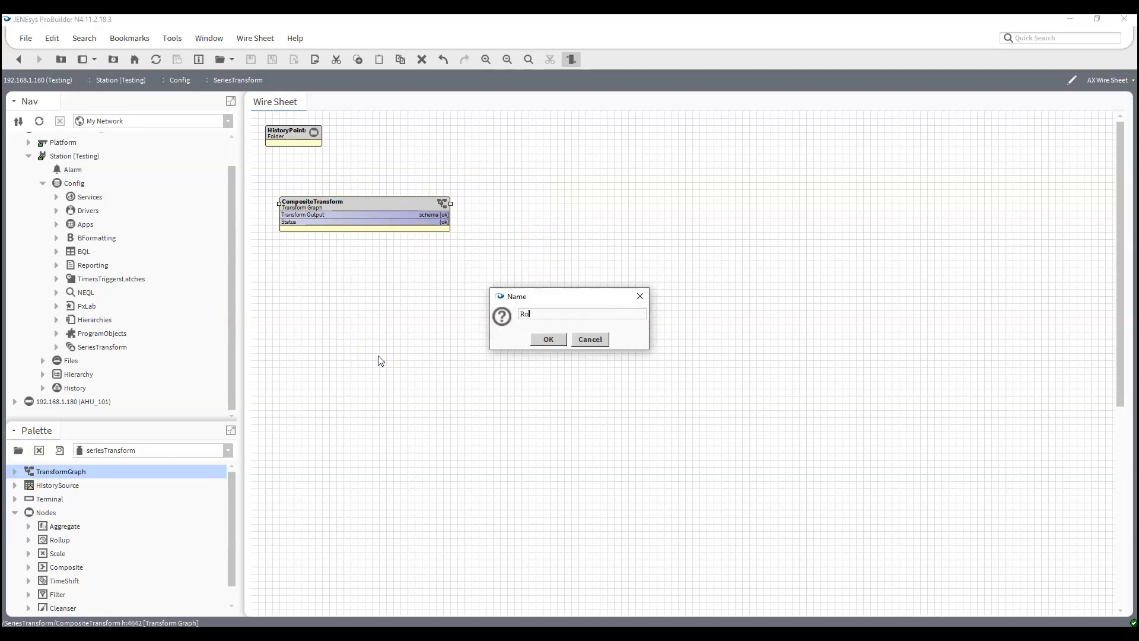
{"action": "type", "text": "out"}
{"action": "key", "text": "BackSpace"}
{"action": "key", "text": "BackSpace"}
{"action": "key", "text": "BackSpace"}
{"action": "type", "text": "outTransorm"}
{"action": "key", "text": "BackSpace"}
{"action": "key", "text": "BackSpace"}
{"action": "type", "text": "form"}
{"action": "key", "text": "Return"}
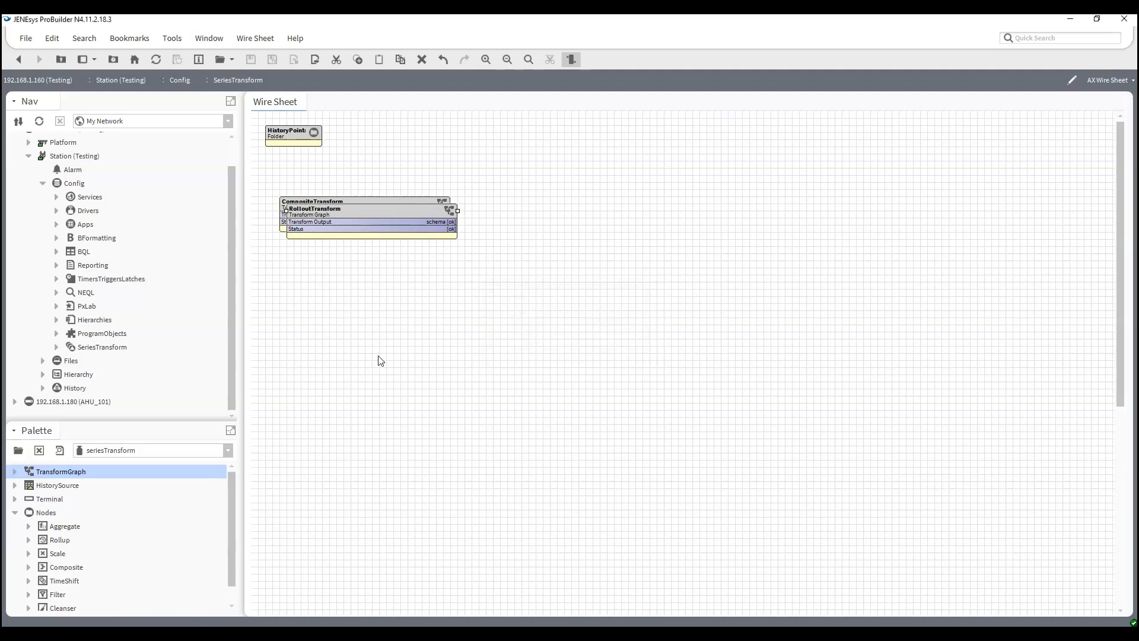
{"action": "left_click_drag", "start_coordinate": [372, 212], "coordinate": [368, 260]}
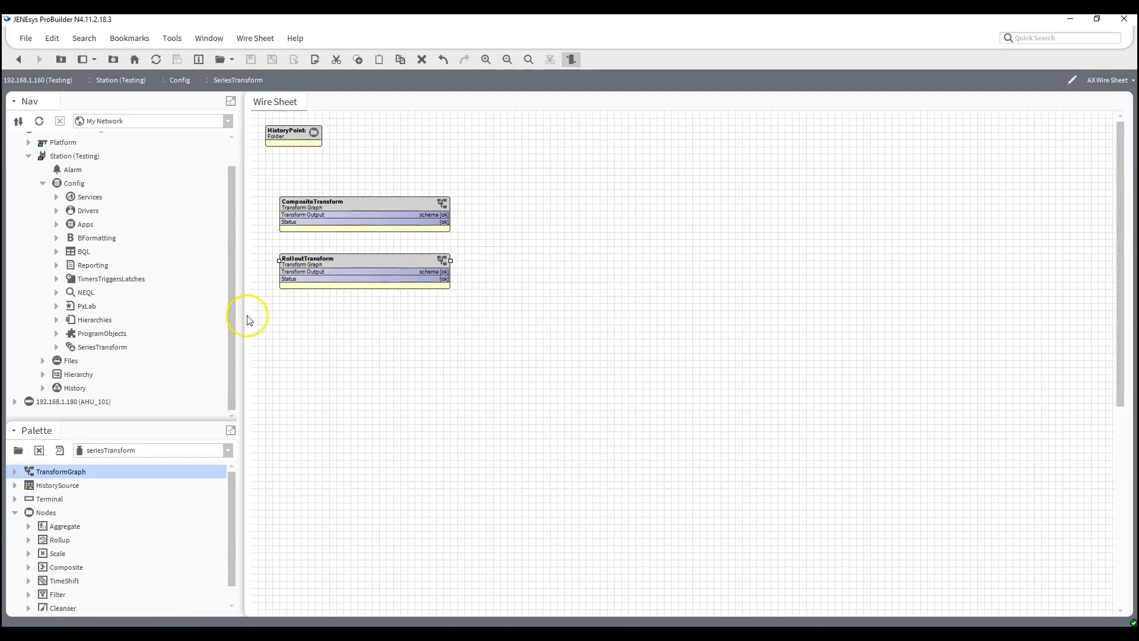
- Add a third TransformGraph named TimeShiftTransform below RolloutTransform and widen it to match the other blocks
{"action": "left_click_drag", "start_coordinate": [71, 473], "coordinate": [289, 322]}
{"action": "type", "text": "TimeS"}
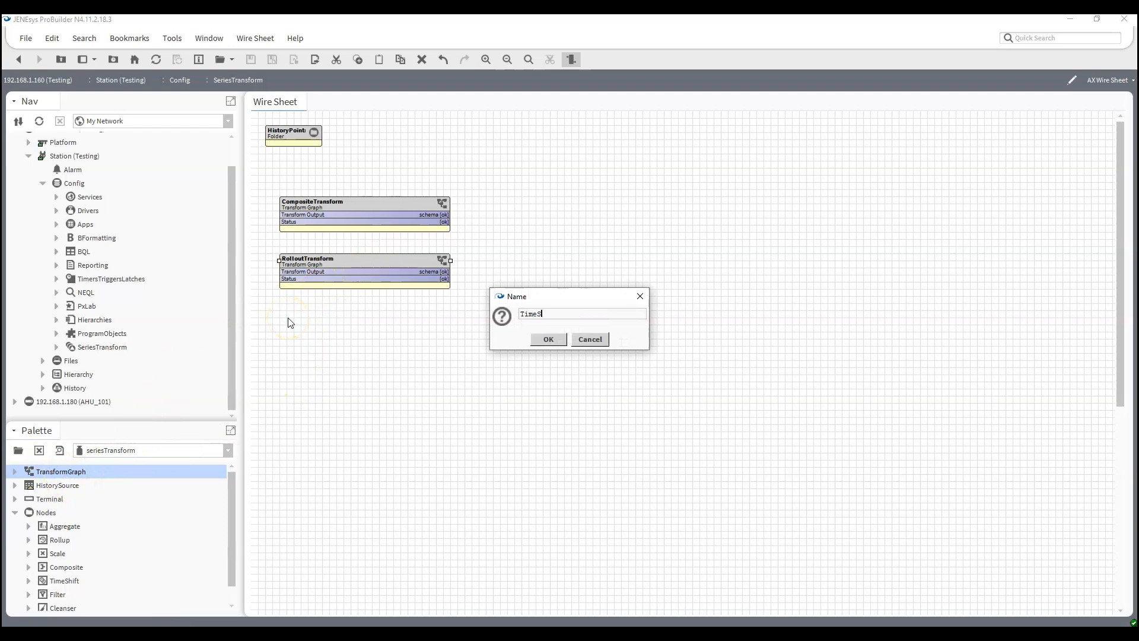
{"action": "type", "text": "S"}
{"action": "type", "text": "iftTransfor"}
{"action": "type", "text": "m"}
{"action": "key", "text": "Return"}
{"action": "left_click_drag", "start_coordinate": [309, 329], "coordinate": [450, 334]}
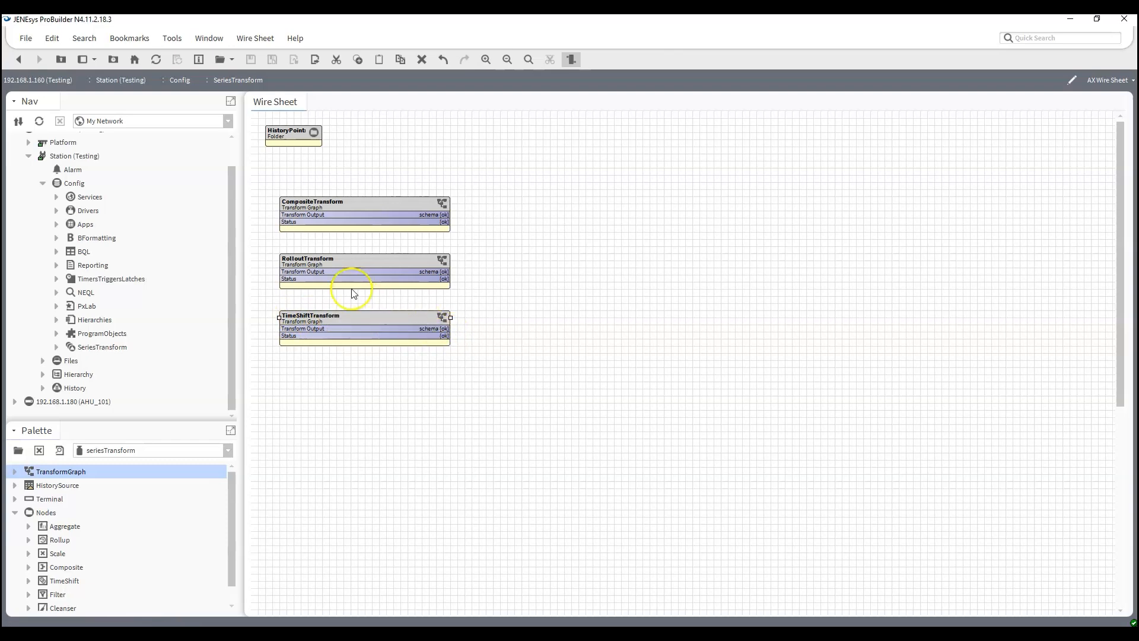
- Add a HistorySource named KansasCity_SiteA inside the CompositeTransform graph and widen its block to show the full name
{"action": "double_click", "coordinate": [366, 215]}
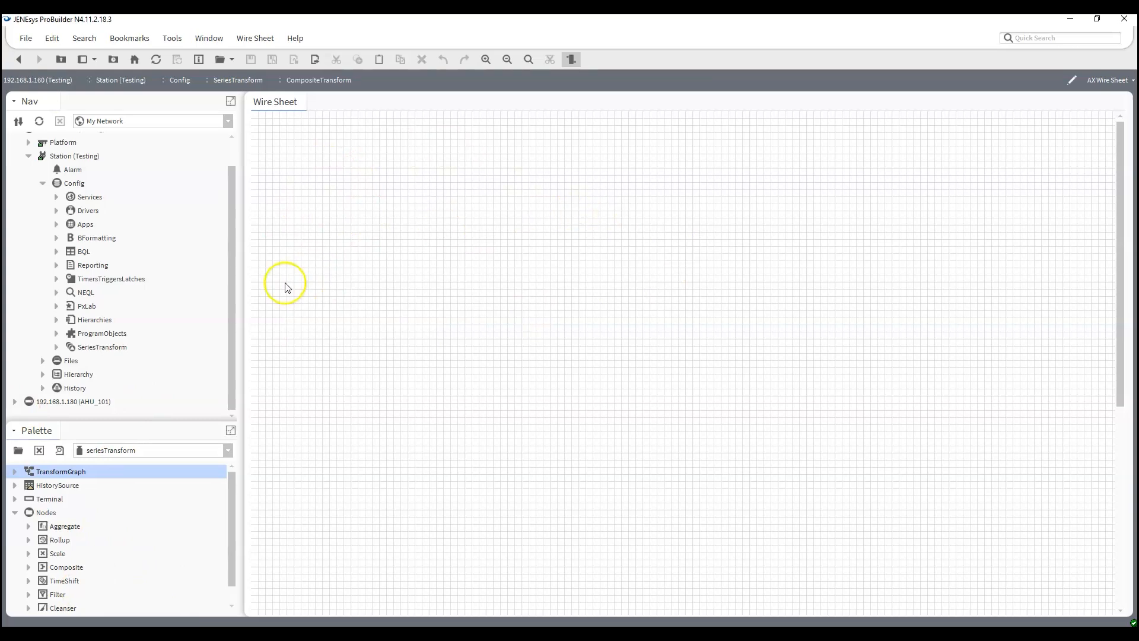
{"action": "left_click_drag", "start_coordinate": [128, 421], "coordinate": [129, 331]}
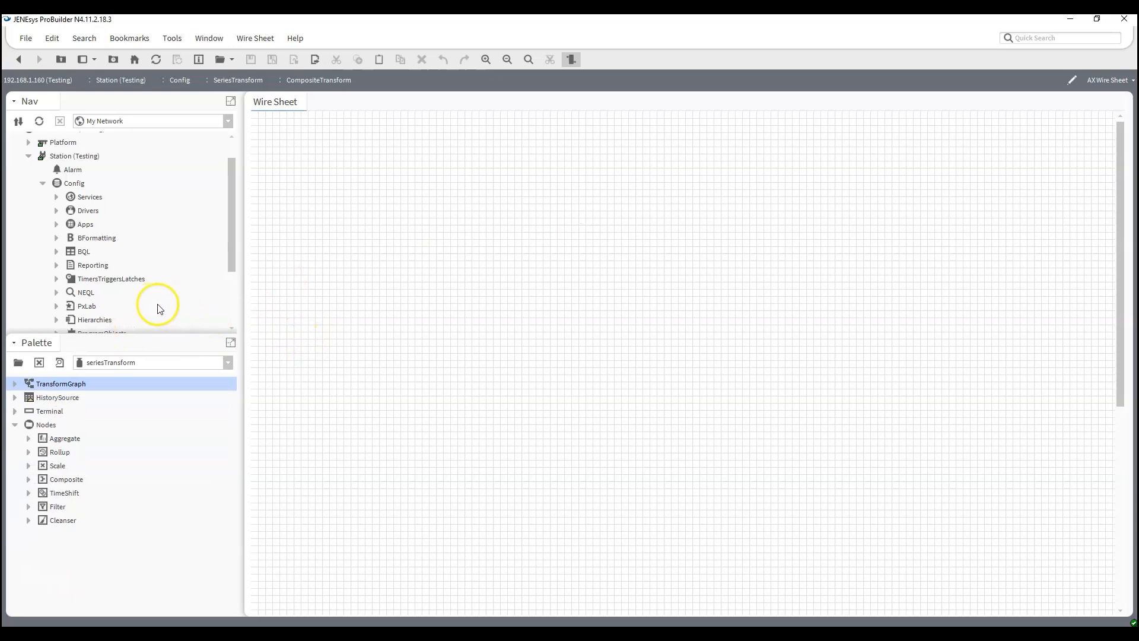
{"action": "left_click_drag", "start_coordinate": [46, 404], "coordinate": [351, 174]}
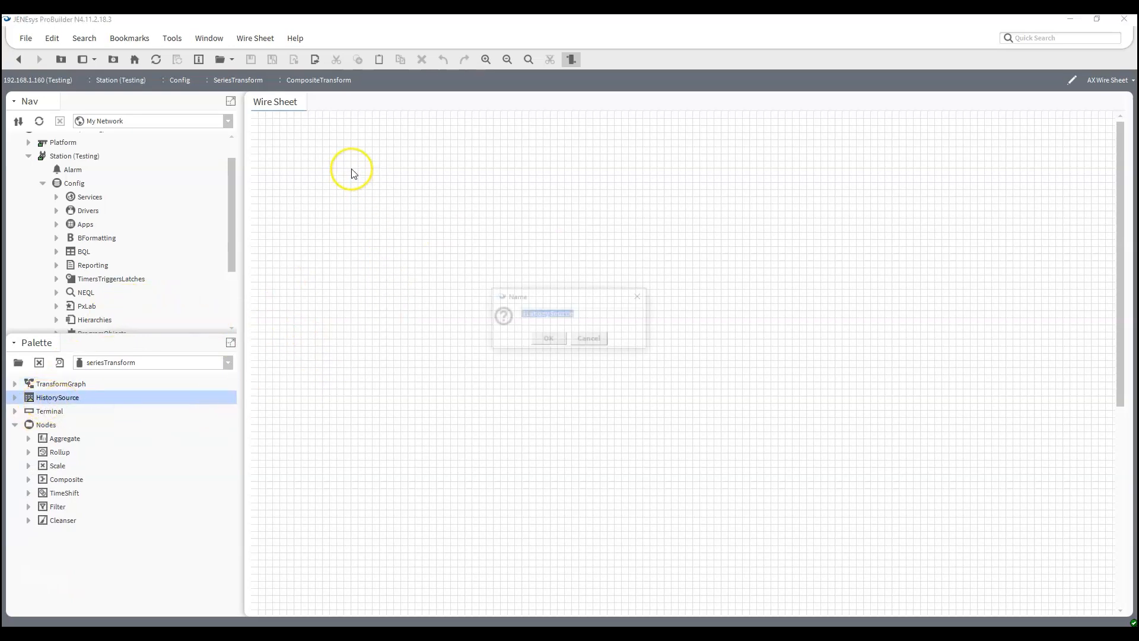
{"action": "type", "text": "KansasCity"}
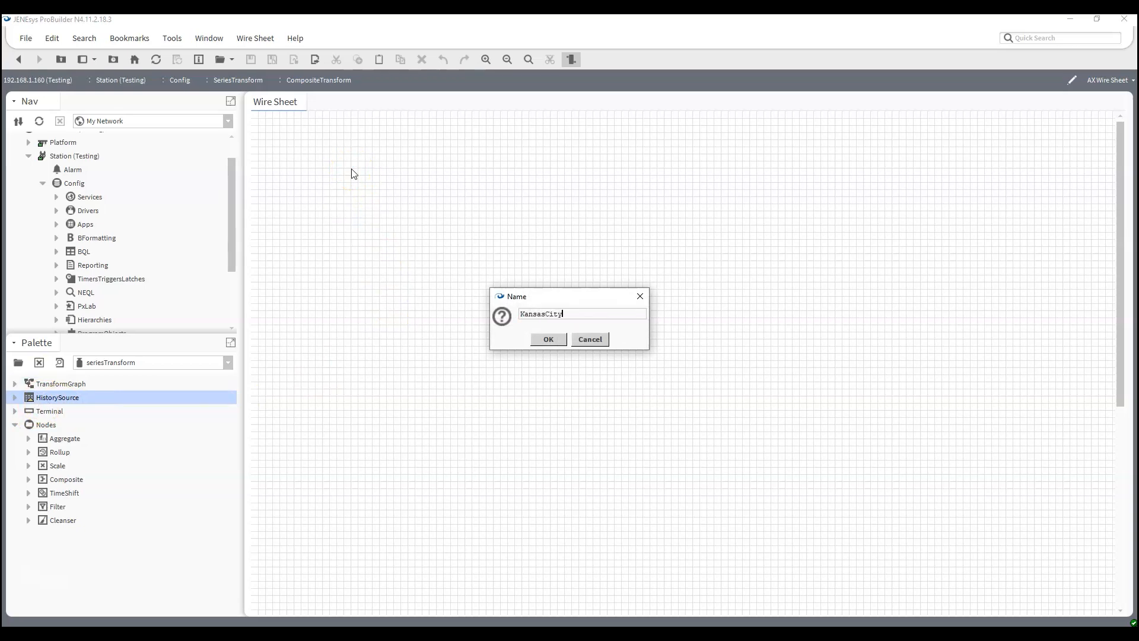
{"action": "type", "text": "_SiteA"}
{"action": "key", "text": "Return"}
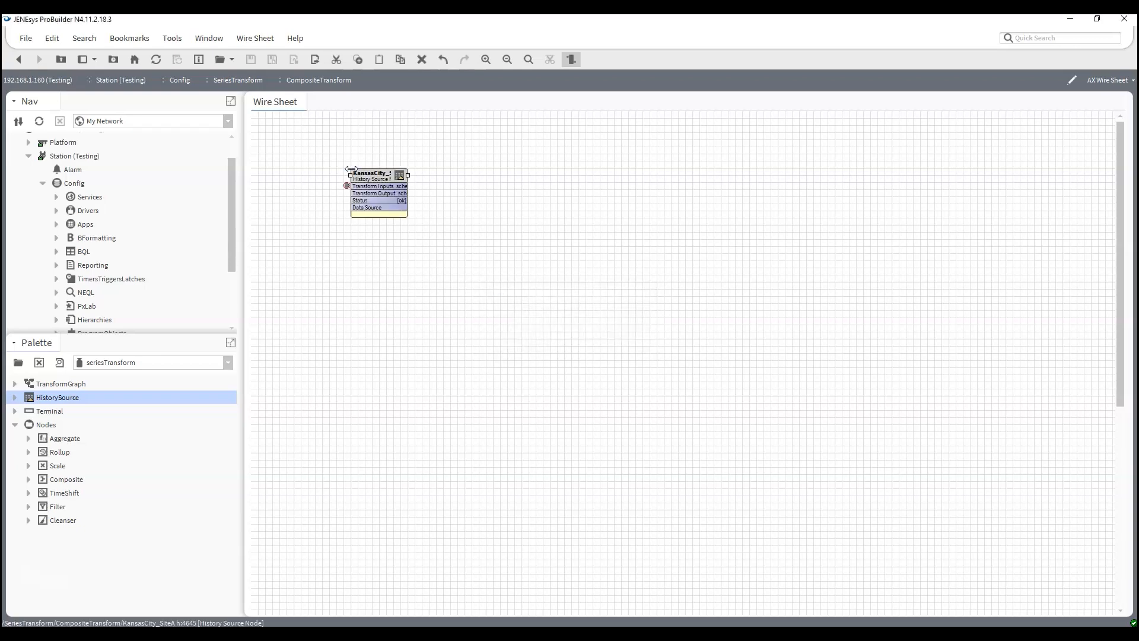
{"action": "left_click_drag", "start_coordinate": [408, 175], "coordinate": [451, 184]}
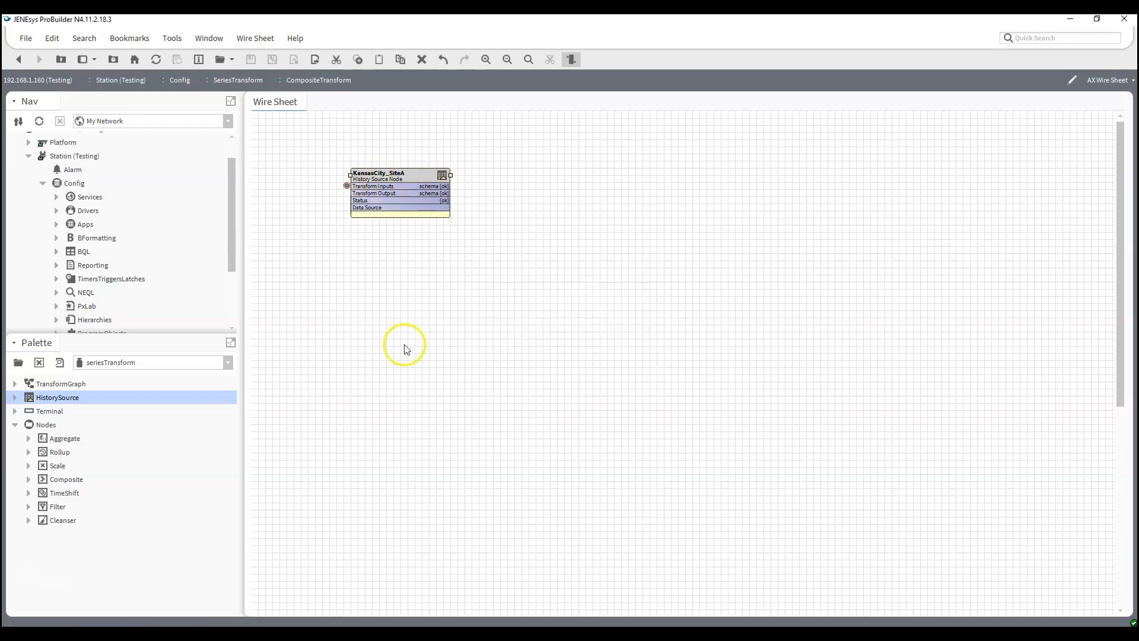
- Set the KansasCity_SiteA node's source to the Testing station's KansasCity_SiteA history and widen the block to show the source path
{"action": "double_click", "coordinate": [400, 188]}
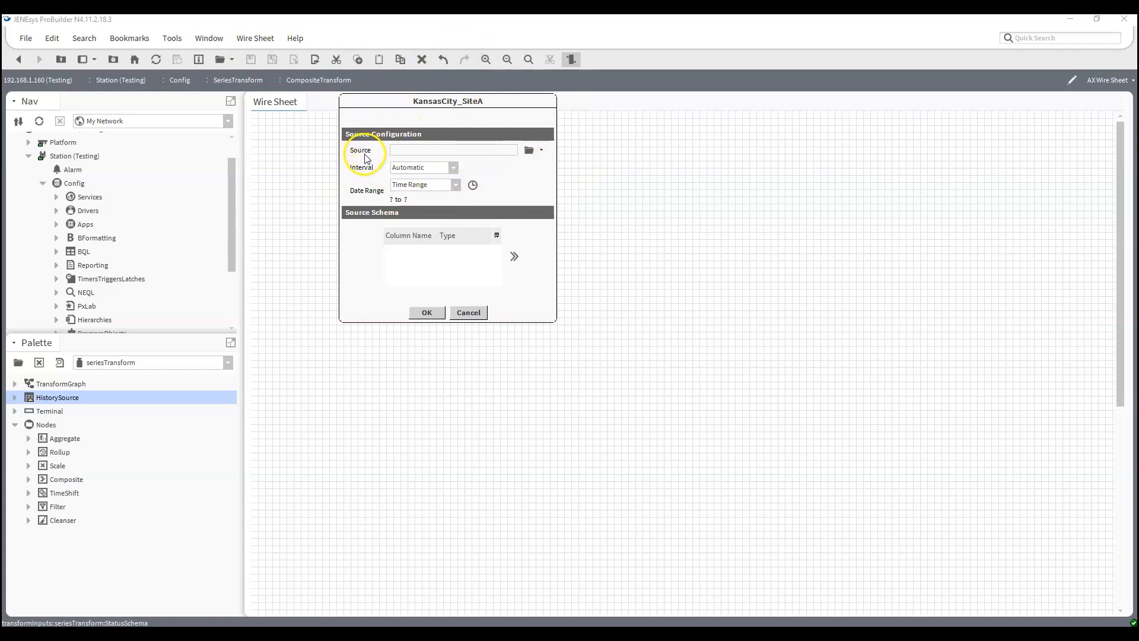
{"action": "left_click", "coordinate": [529, 151]}
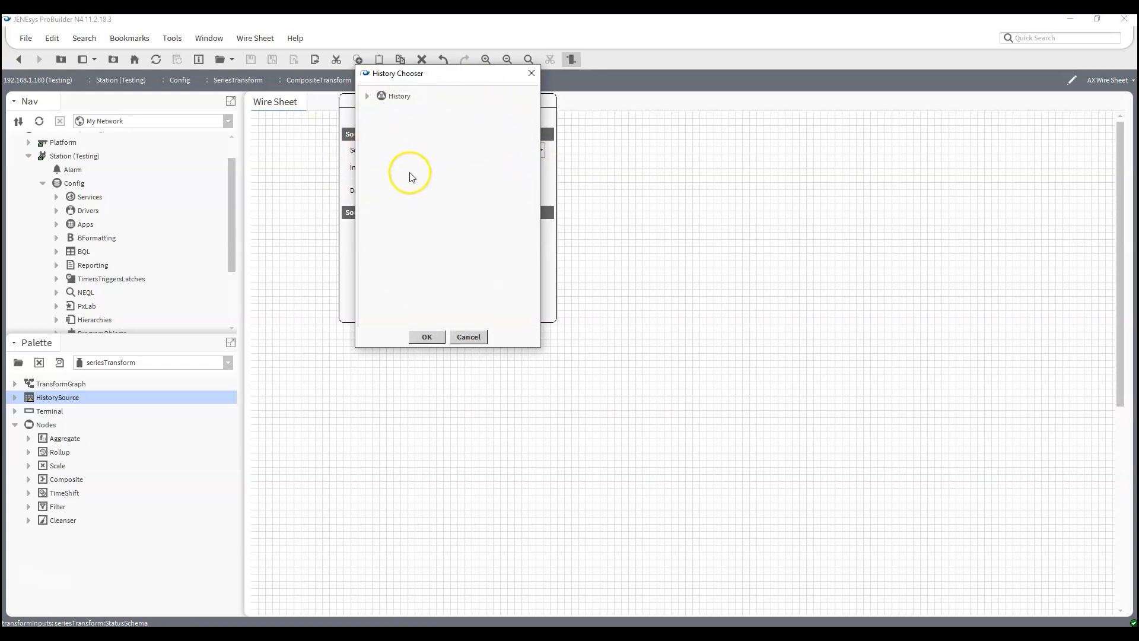
{"action": "left_click", "coordinate": [367, 95]}
{"action": "left_click", "coordinate": [381, 123]}
{"action": "left_click", "coordinate": [394, 138]}
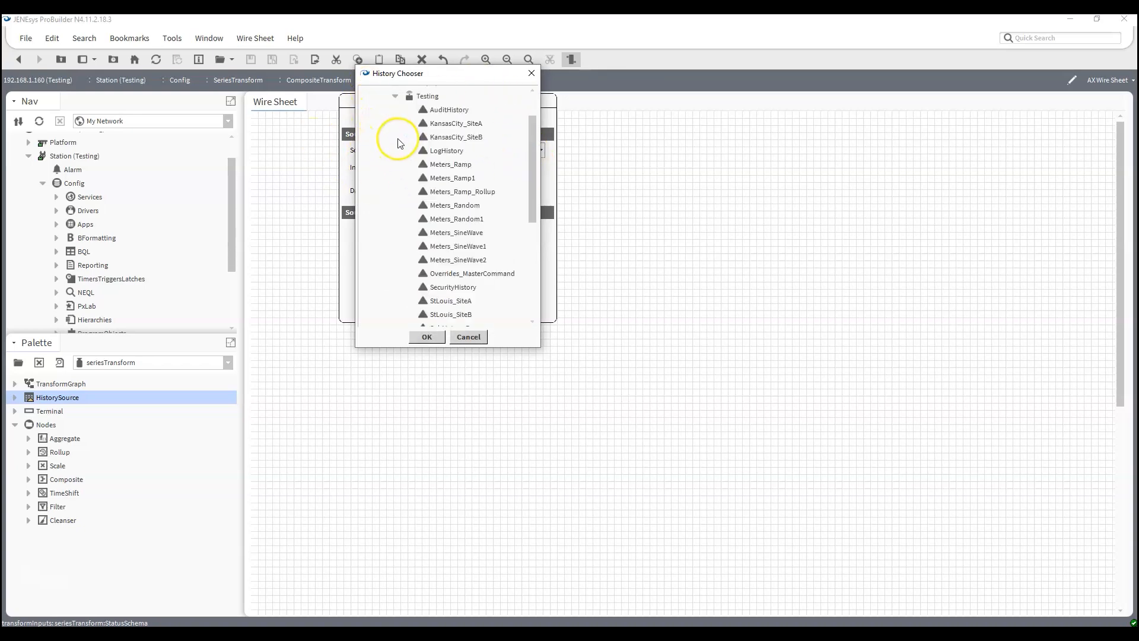
{"action": "left_click", "coordinate": [466, 124]}
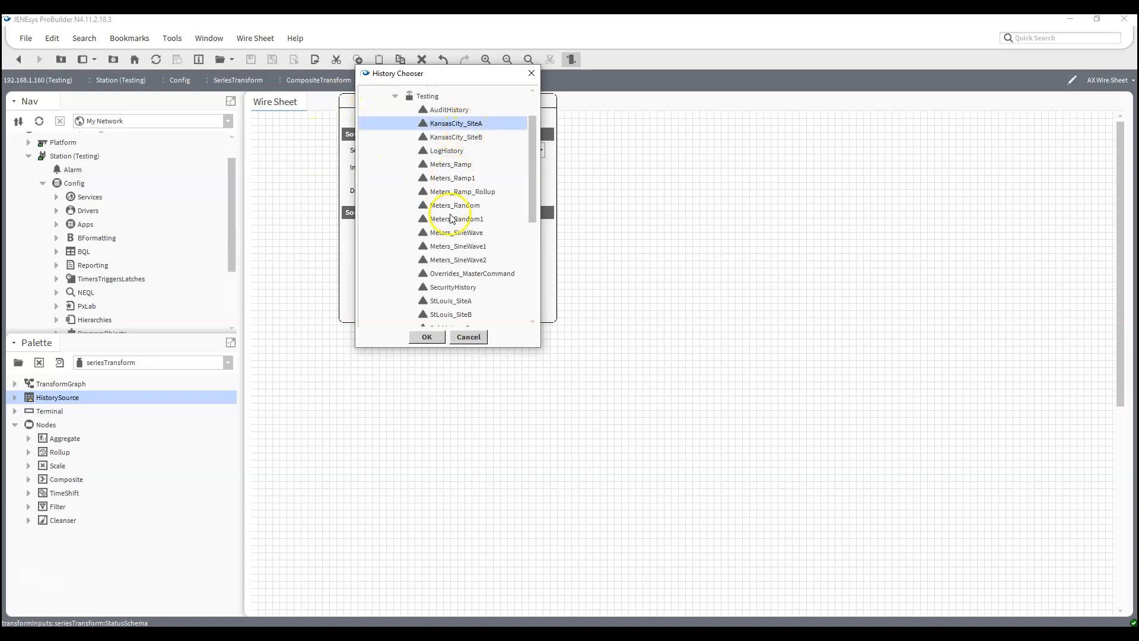
{"action": "left_click", "coordinate": [428, 338]}
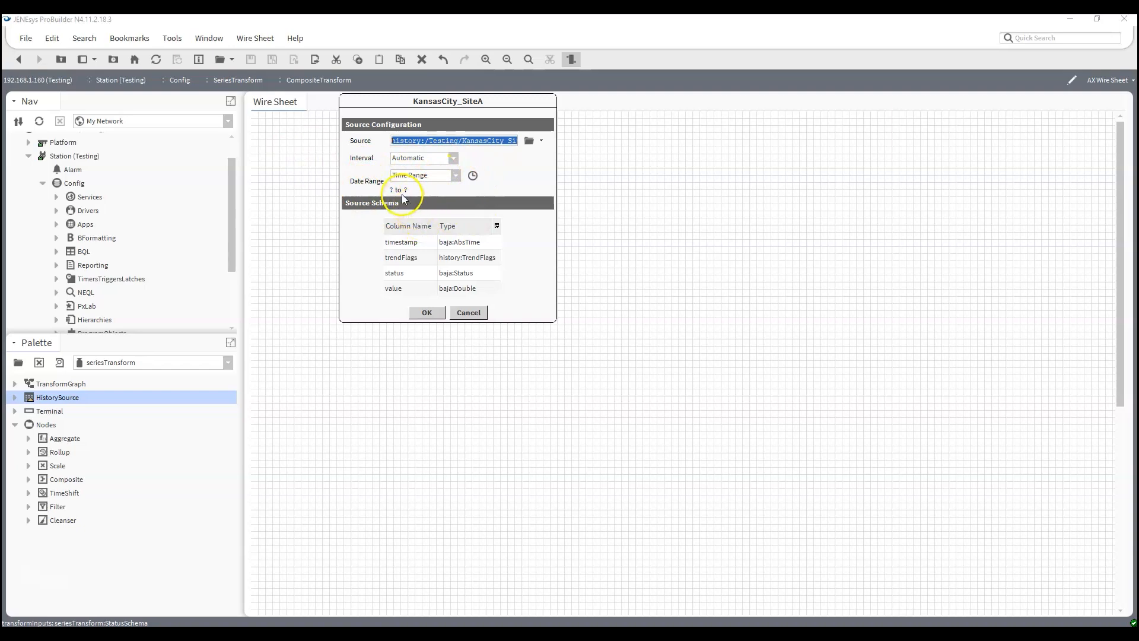
{"action": "left_click", "coordinate": [428, 313]}
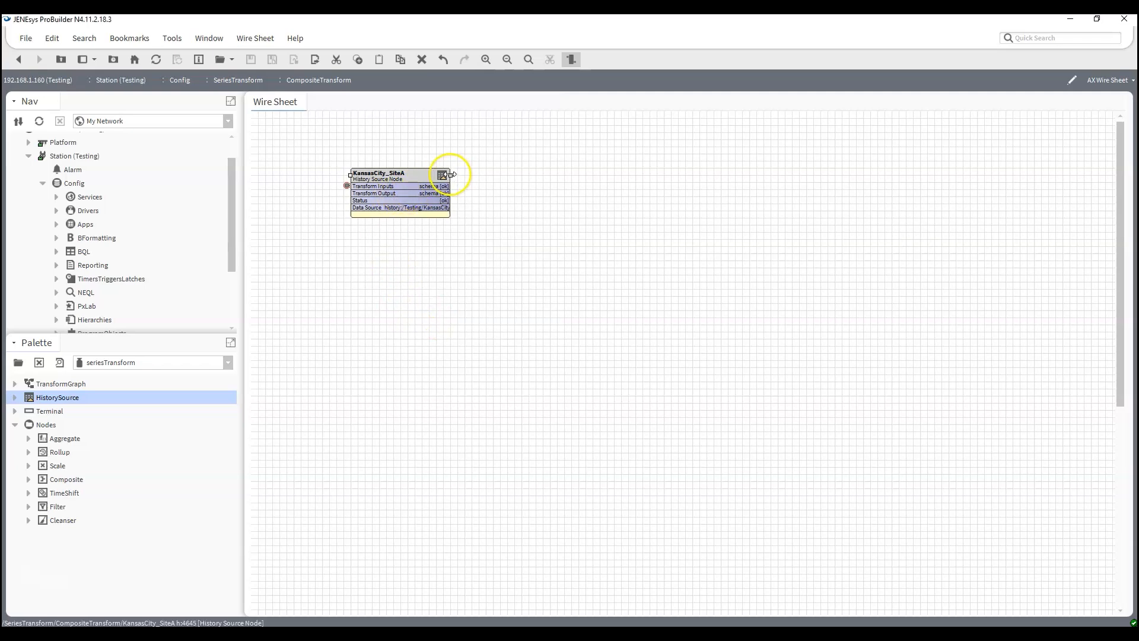
{"action": "left_click_drag", "start_coordinate": [451, 174], "coordinate": [478, 178]}
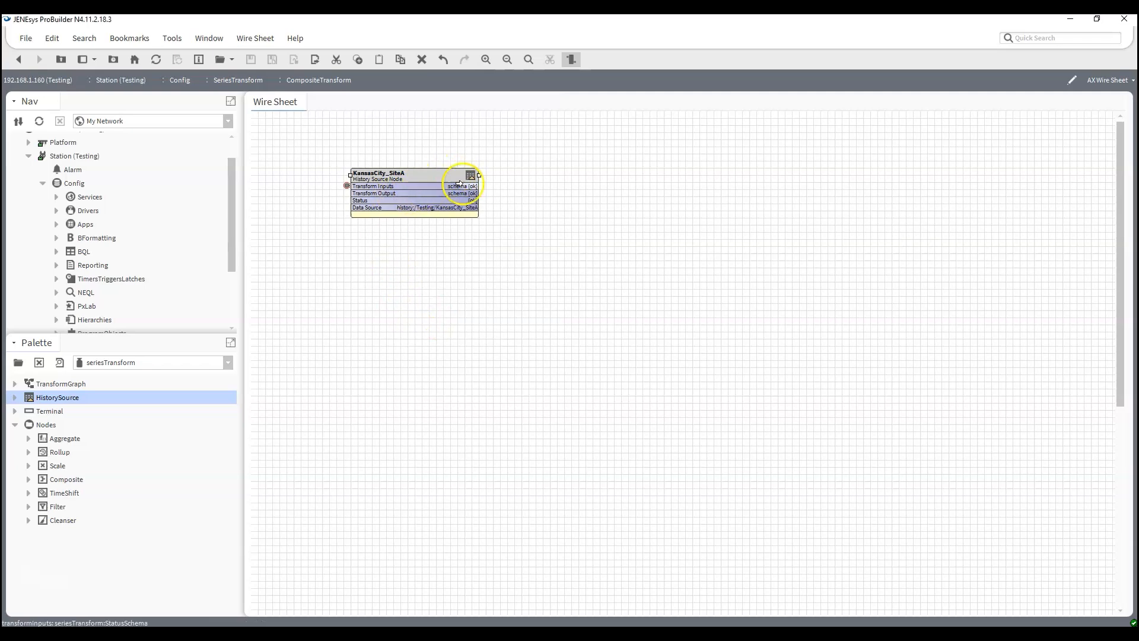
- Remove the trendFlags and status columns from the KansasCity_SiteA node's source schema, then reopen its configuration to check the schema
{"action": "double_click", "coordinate": [466, 186]}
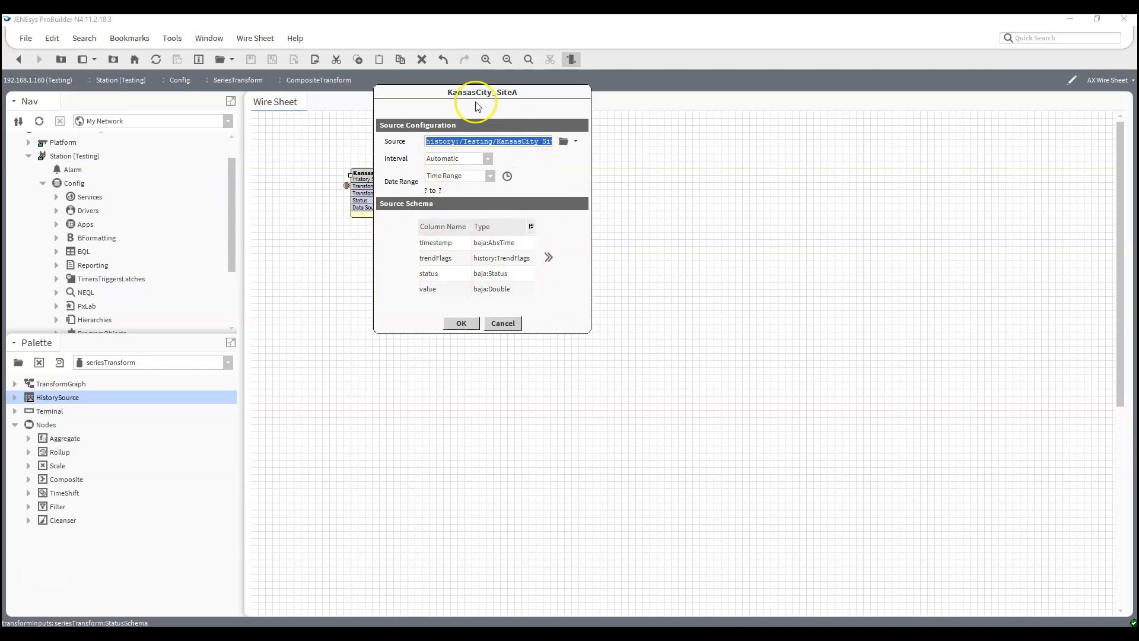
{"action": "left_click", "coordinate": [549, 258]}
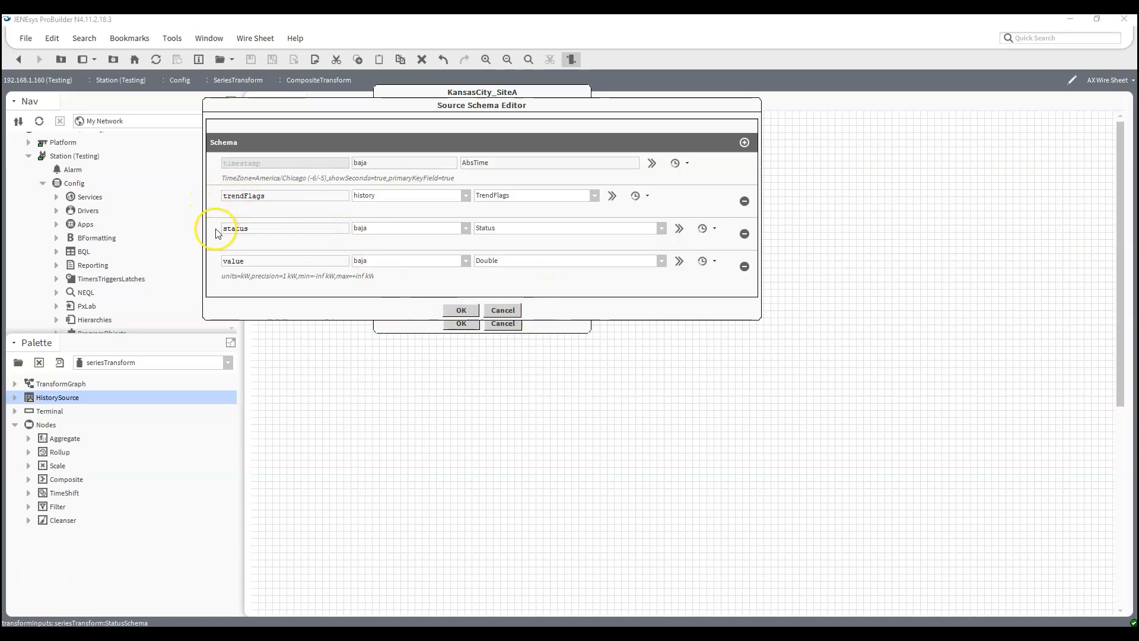
{"action": "left_click", "coordinate": [745, 202]}
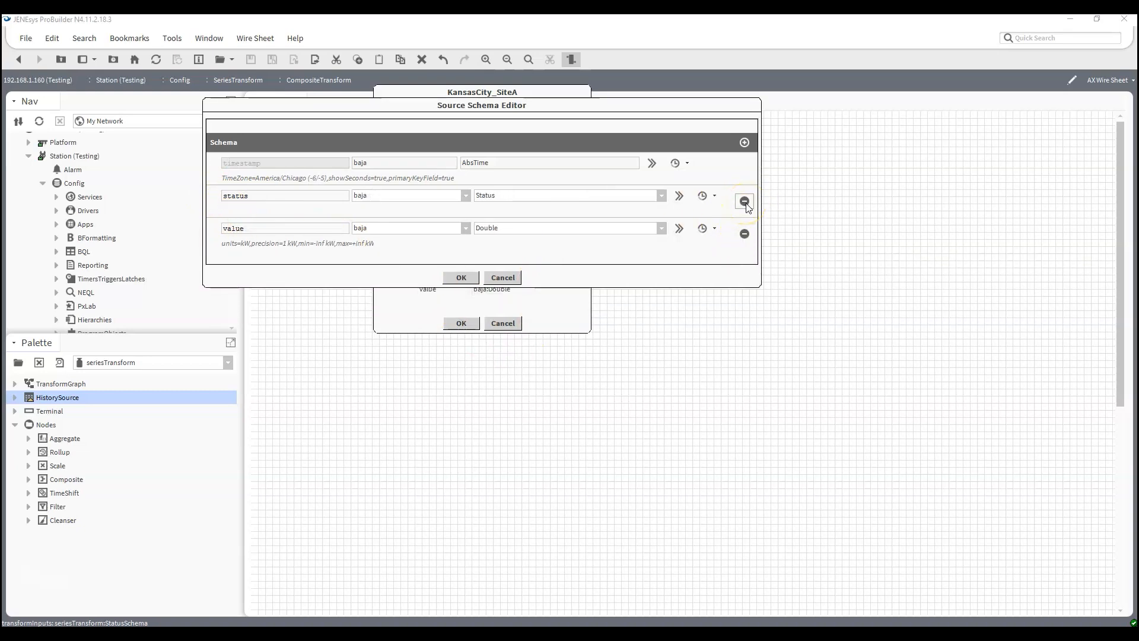
{"action": "left_click", "coordinate": [745, 202]}
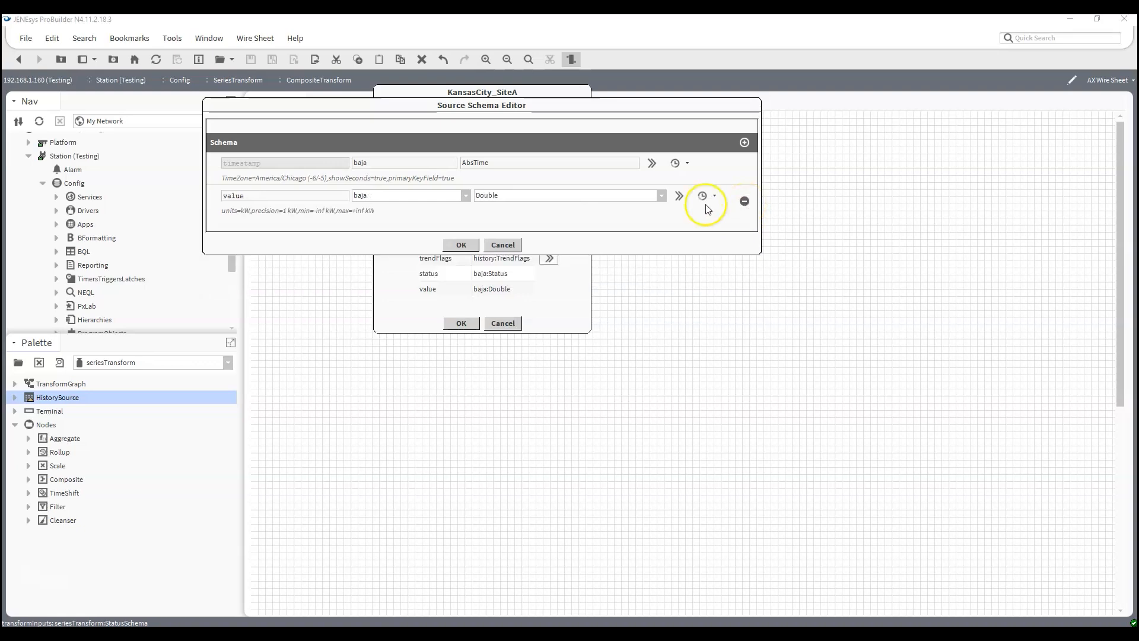
{"action": "left_click", "coordinate": [461, 245]}
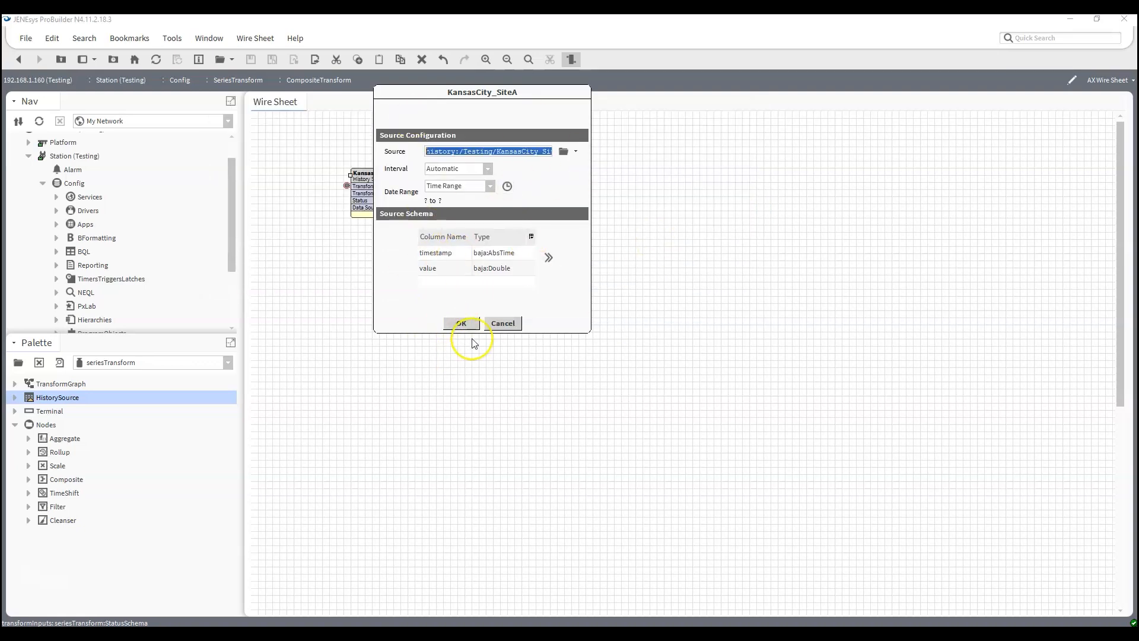
{"action": "left_click", "coordinate": [462, 324]}
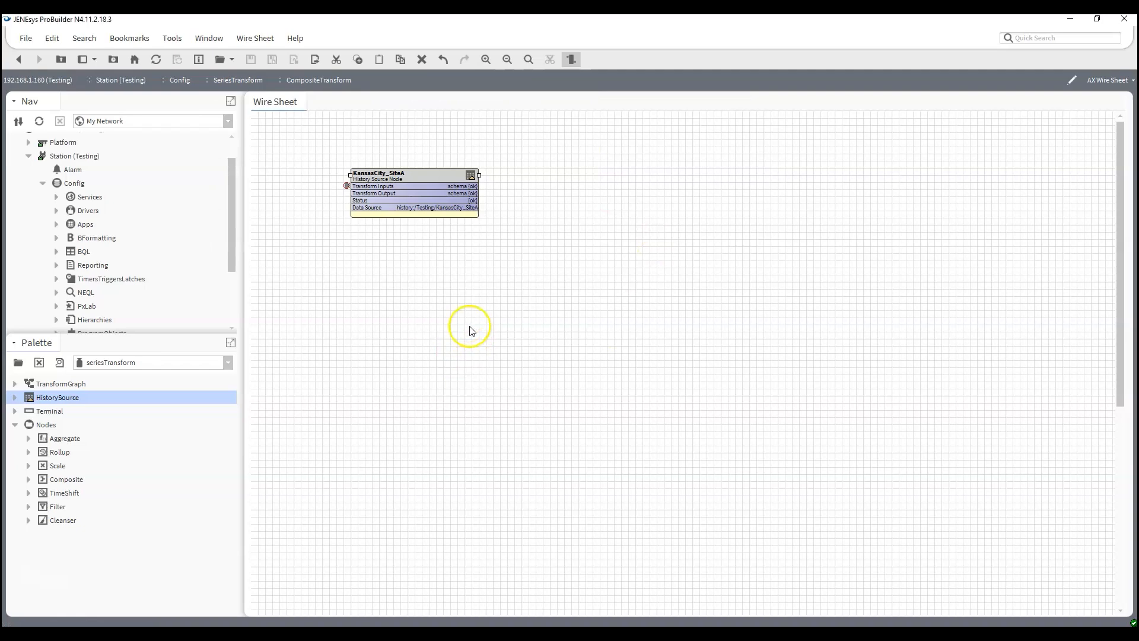
{"action": "double_click", "coordinate": [445, 214]}
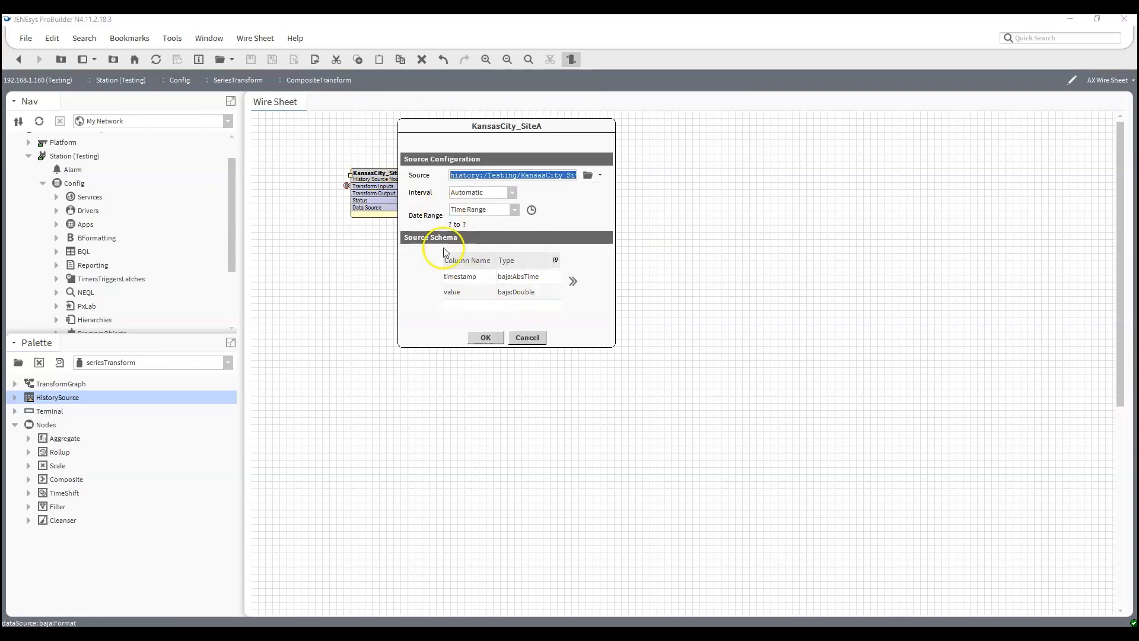
{"action": "left_click", "coordinate": [485, 337]}
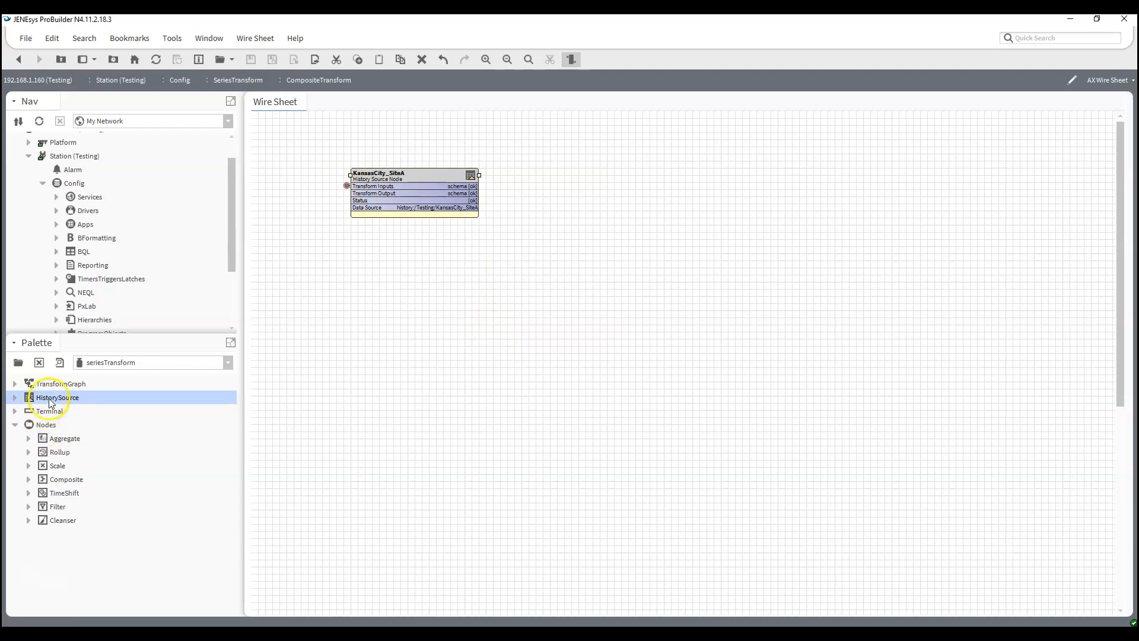
- Add a HistorySource named KansasCity_SiteB below KansasCity_SiteA and widen its block to match
{"action": "left_click_drag", "start_coordinate": [50, 402], "coordinate": [348, 243]}
{"action": "type", "text": "KansasCity_SiteB"}
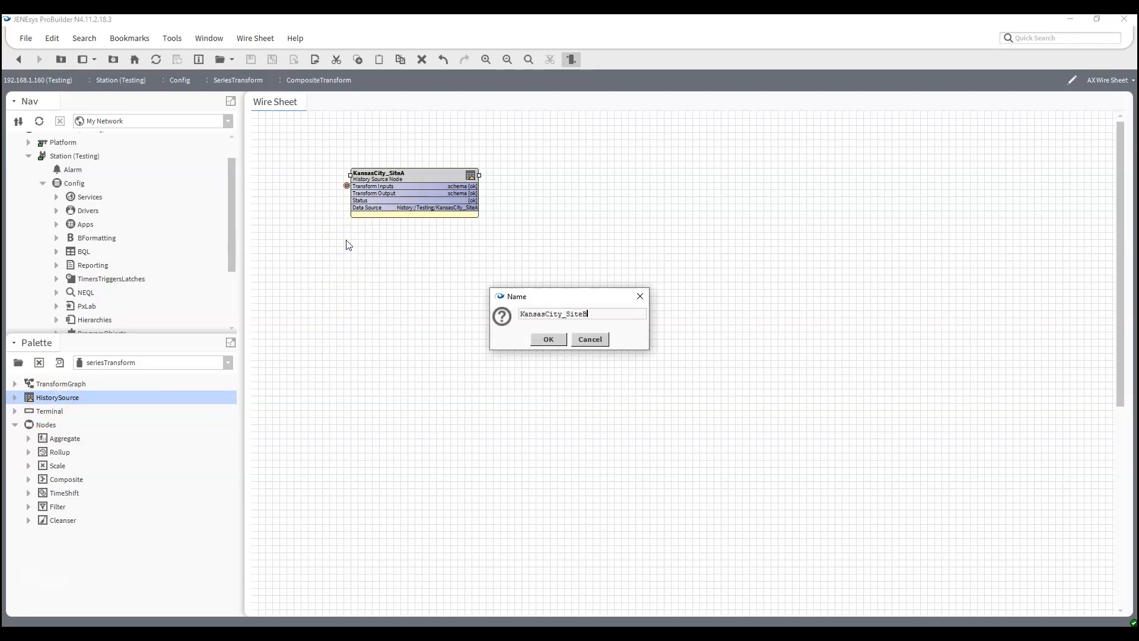
{"action": "key", "text": "Return"}
{"action": "left_click", "coordinate": [357, 250]}
{"action": "left_click_drag", "start_coordinate": [357, 250], "coordinate": [474, 255]}
- Set the KansasCity_SiteB node's source to the Testing station's KansasCity_SiteB history
{"action": "double_click", "coordinate": [381, 262]}
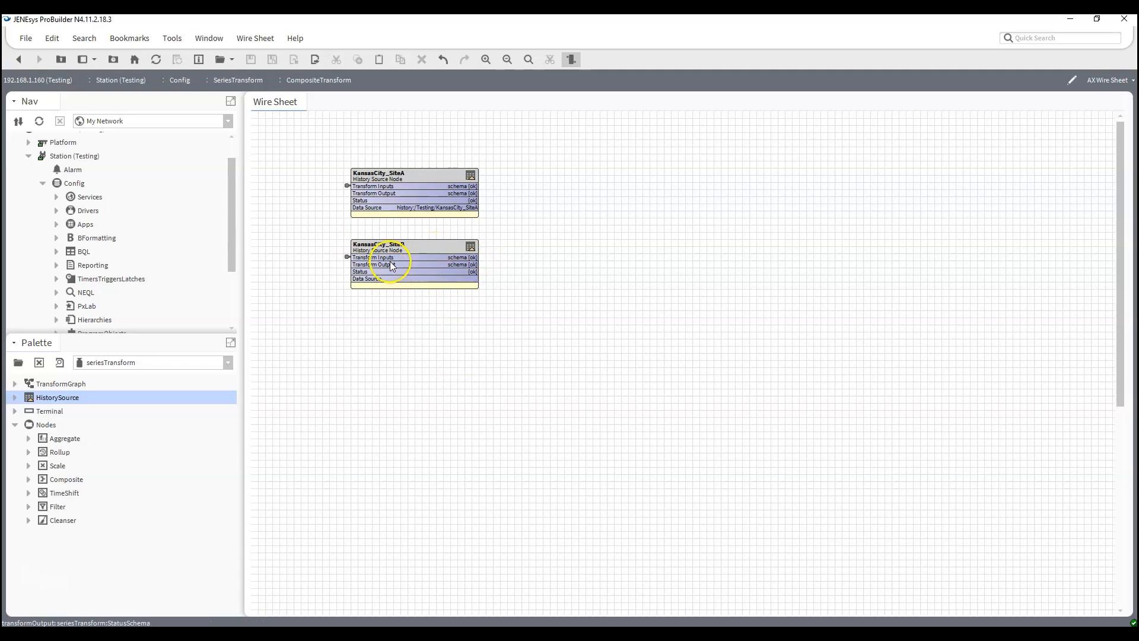
{"action": "left_click", "coordinate": [535, 228]}
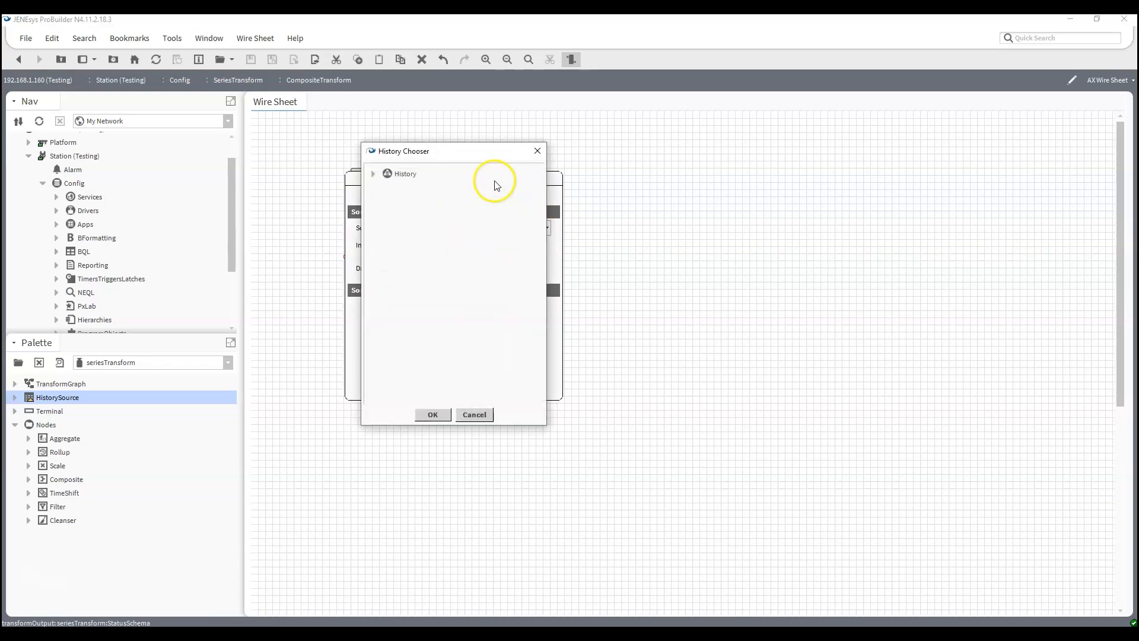
{"action": "left_click", "coordinate": [373, 174]}
{"action": "left_click", "coordinate": [387, 201]}
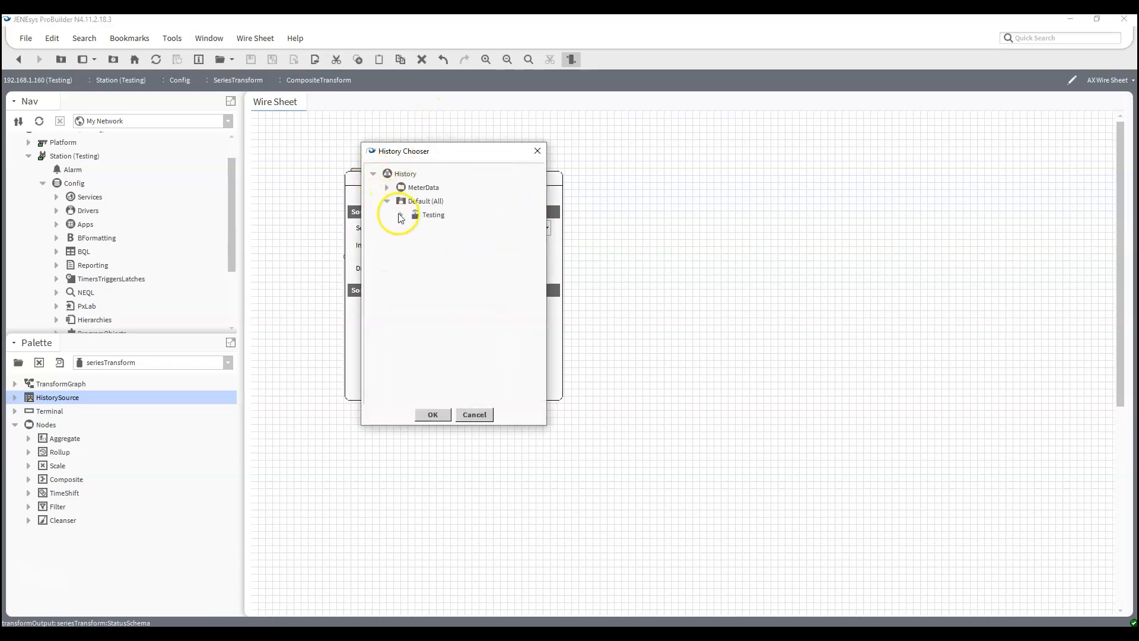
{"action": "left_click", "coordinate": [406, 217]}
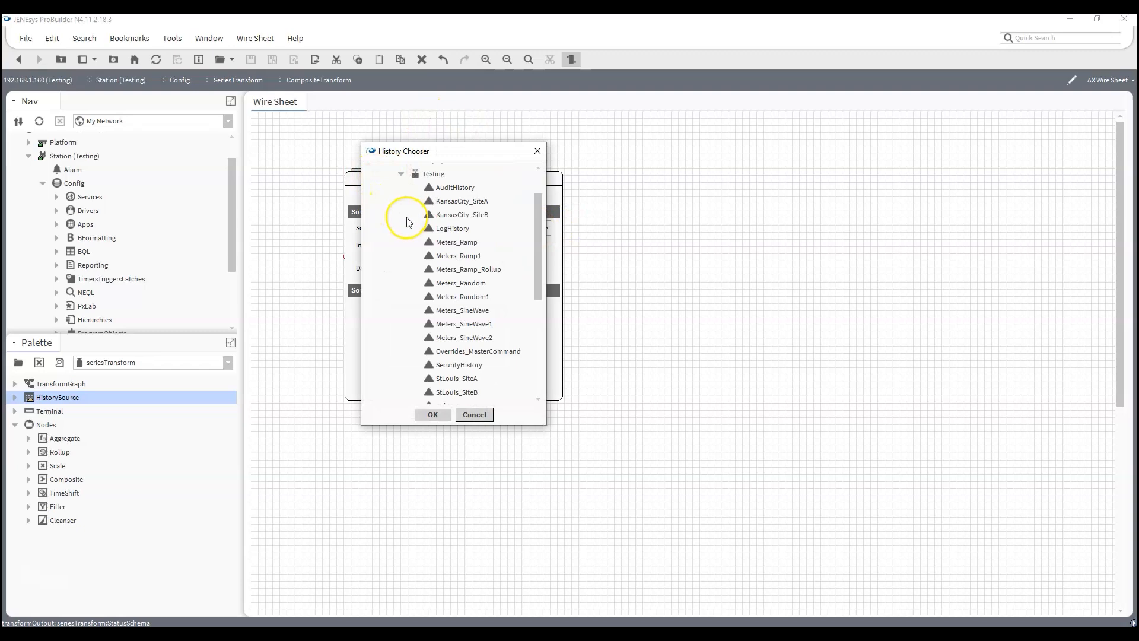
{"action": "left_click", "coordinate": [454, 229]}
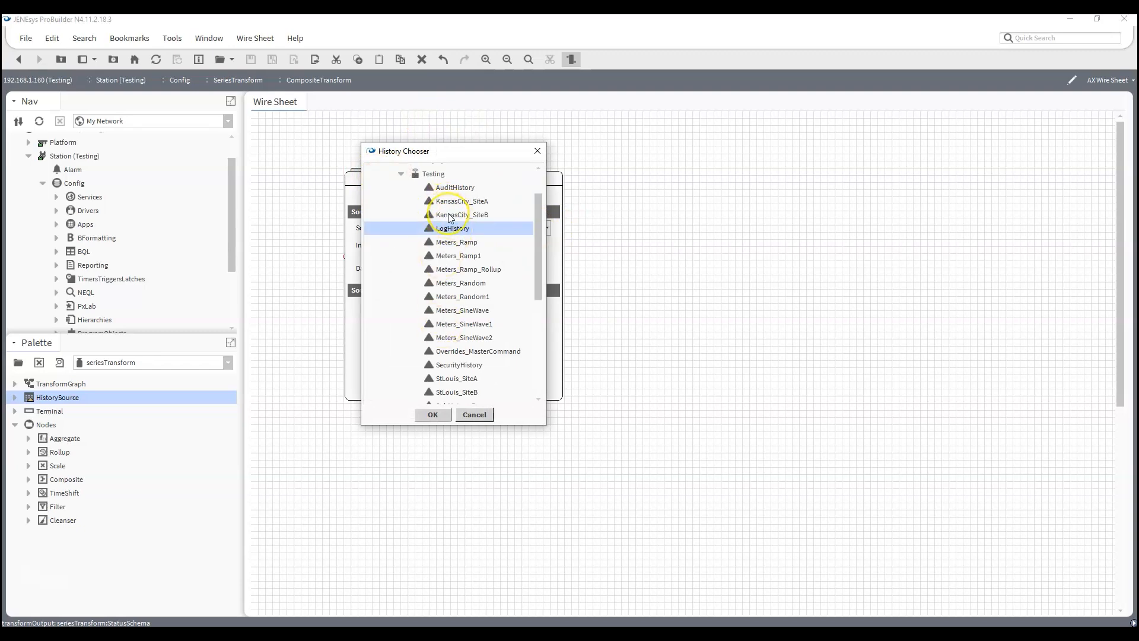
{"action": "double_click", "coordinate": [449, 215]}
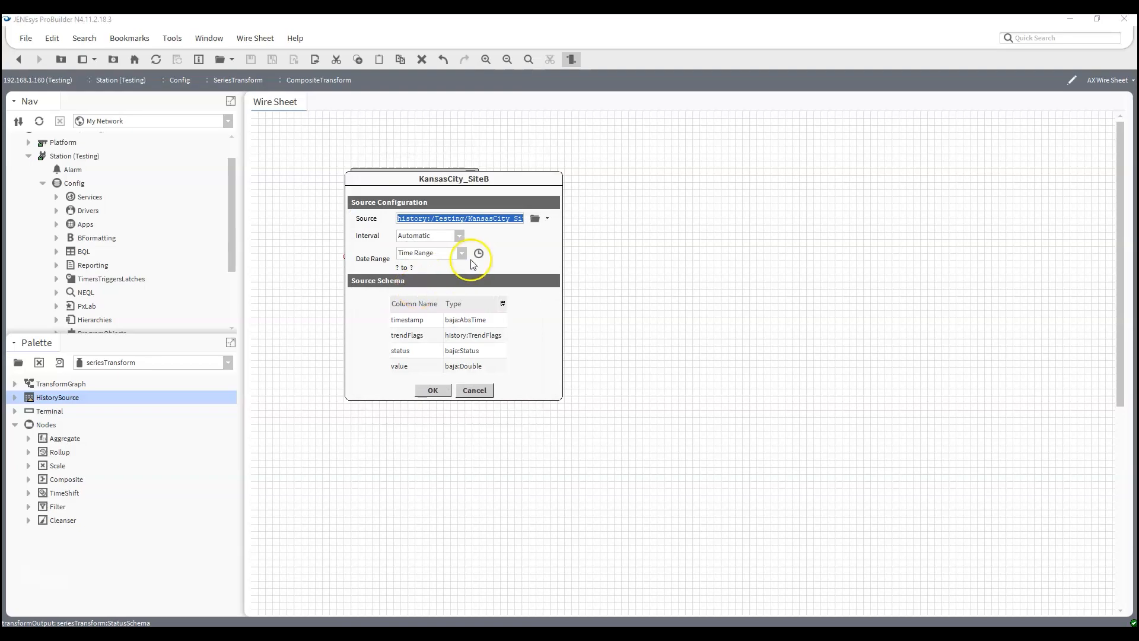
{"action": "left_click", "coordinate": [531, 222]}
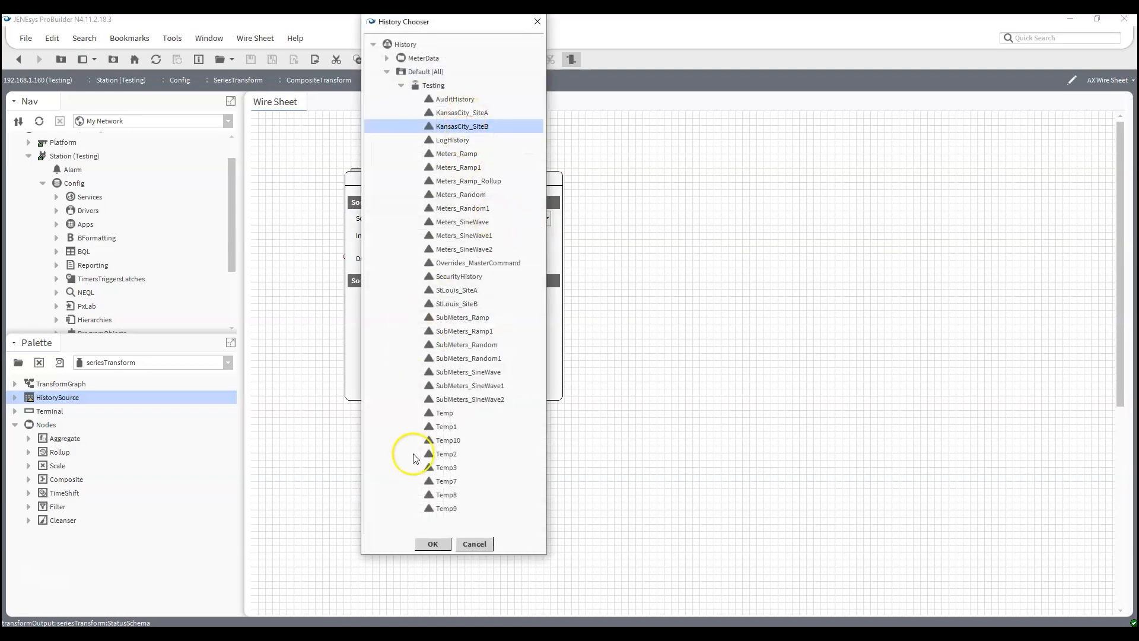
{"action": "left_click", "coordinate": [426, 545]}
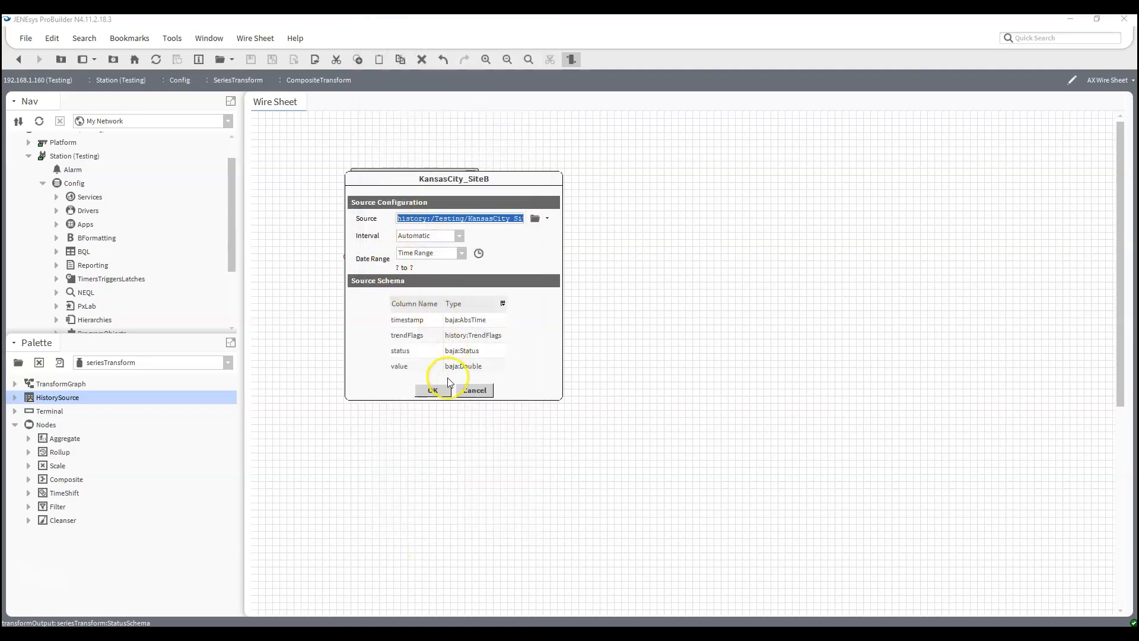
{"action": "left_click", "coordinate": [438, 389]}
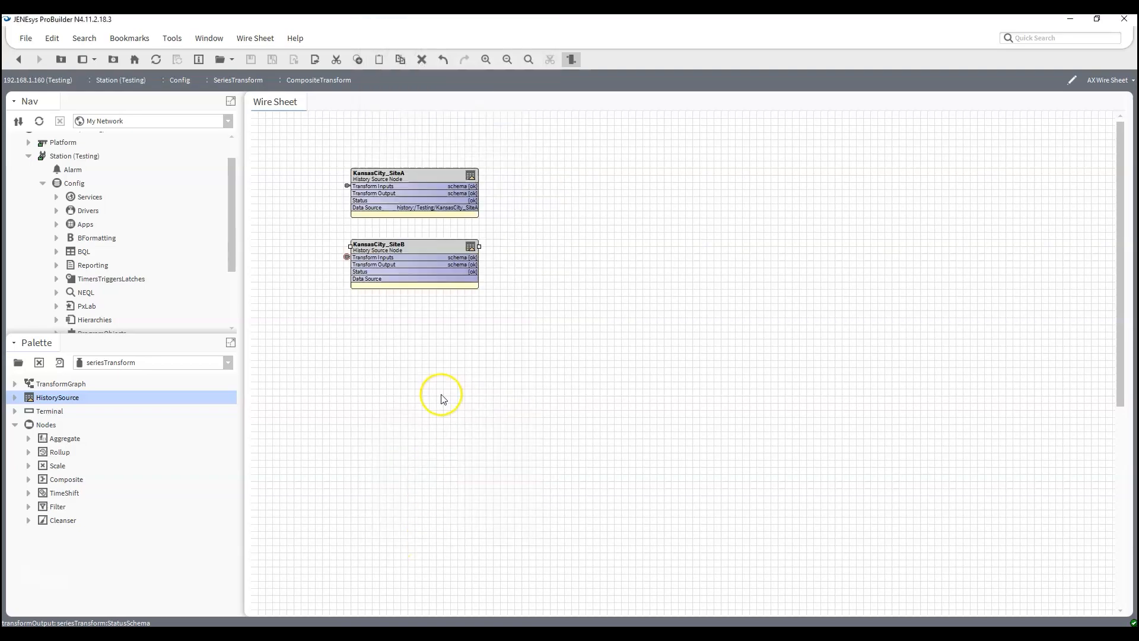
- Remove the trendFlags and status columns from the KansasCity_SiteB node's source schema, keeping timestamp and value
{"action": "double_click", "coordinate": [409, 279]}
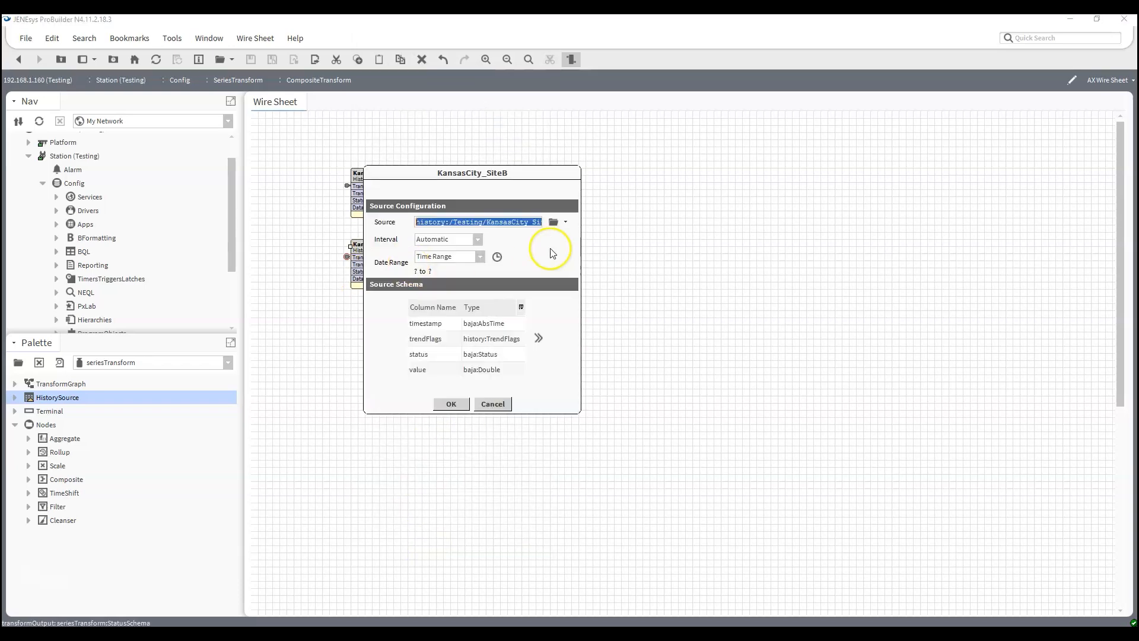
{"action": "left_click", "coordinate": [539, 339]}
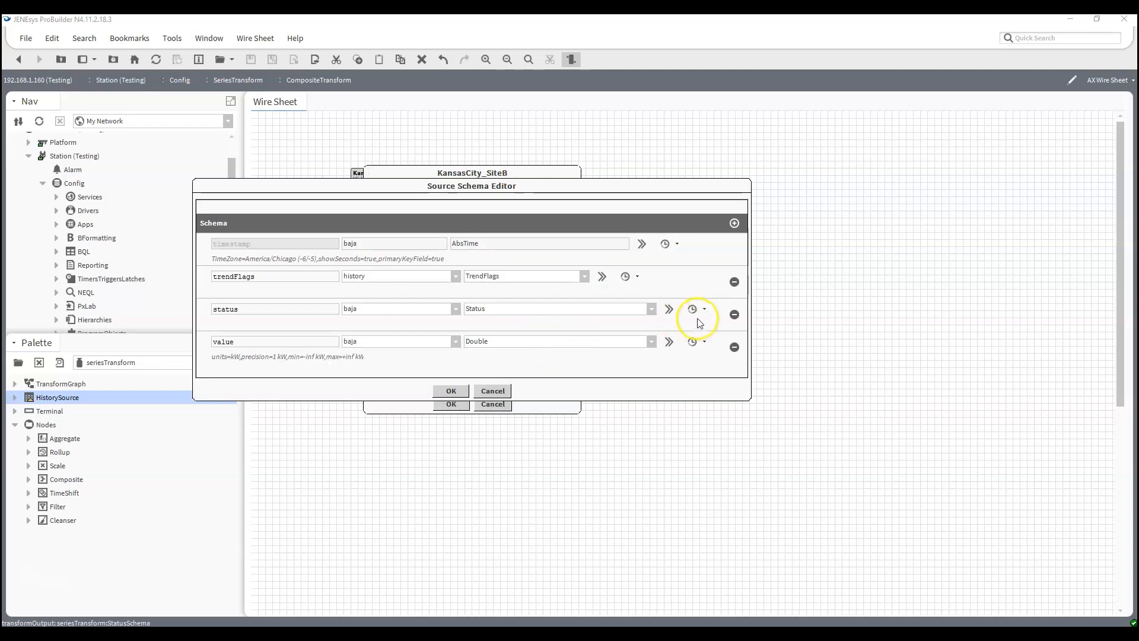
{"action": "left_click", "coordinate": [734, 282]}
{"action": "left_click", "coordinate": [734, 282]}
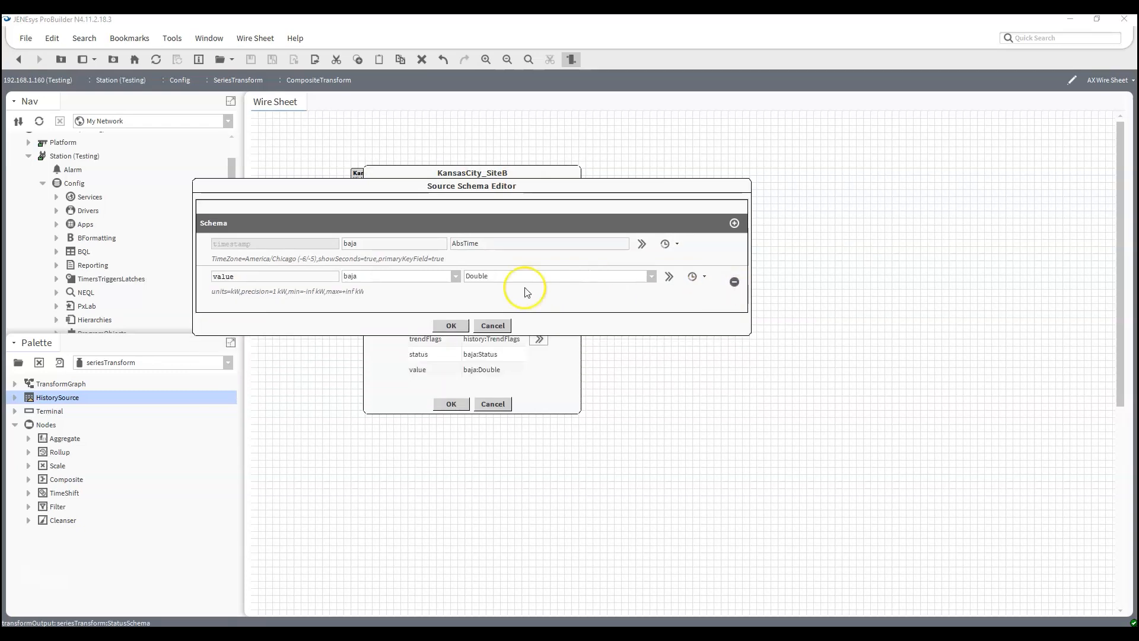
{"action": "left_click", "coordinate": [452, 325]}
{"action": "left_click", "coordinate": [448, 404]}
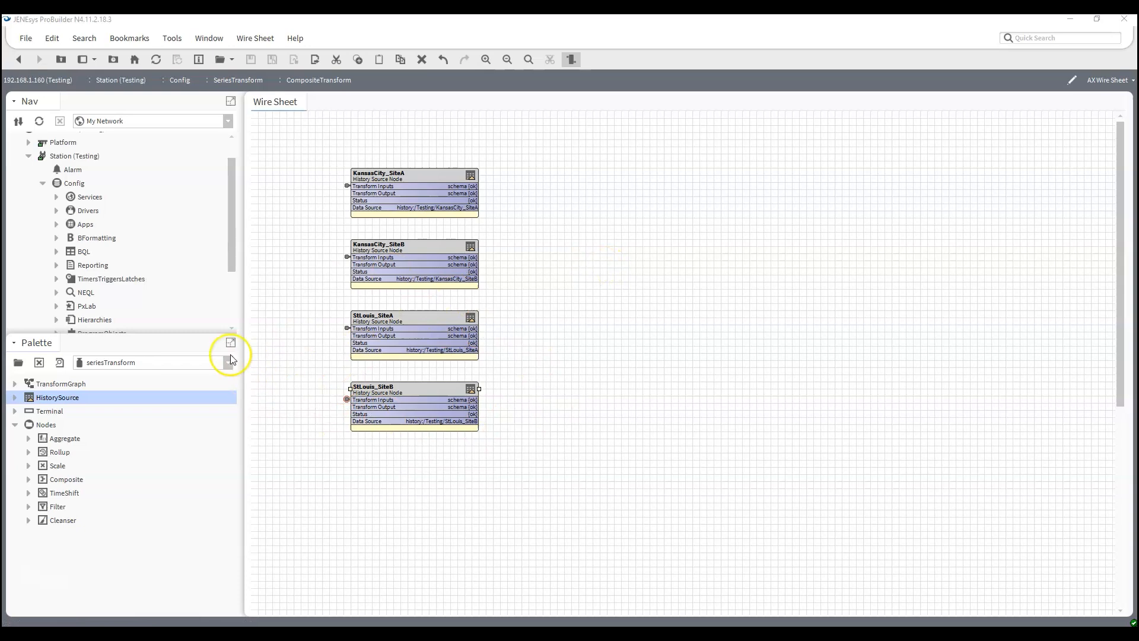
- Add a Composite node with the default name beside the four history sources and widen its block to show full slot values
{"action": "left_click_drag", "start_coordinate": [67, 479], "coordinate": [618, 254]}
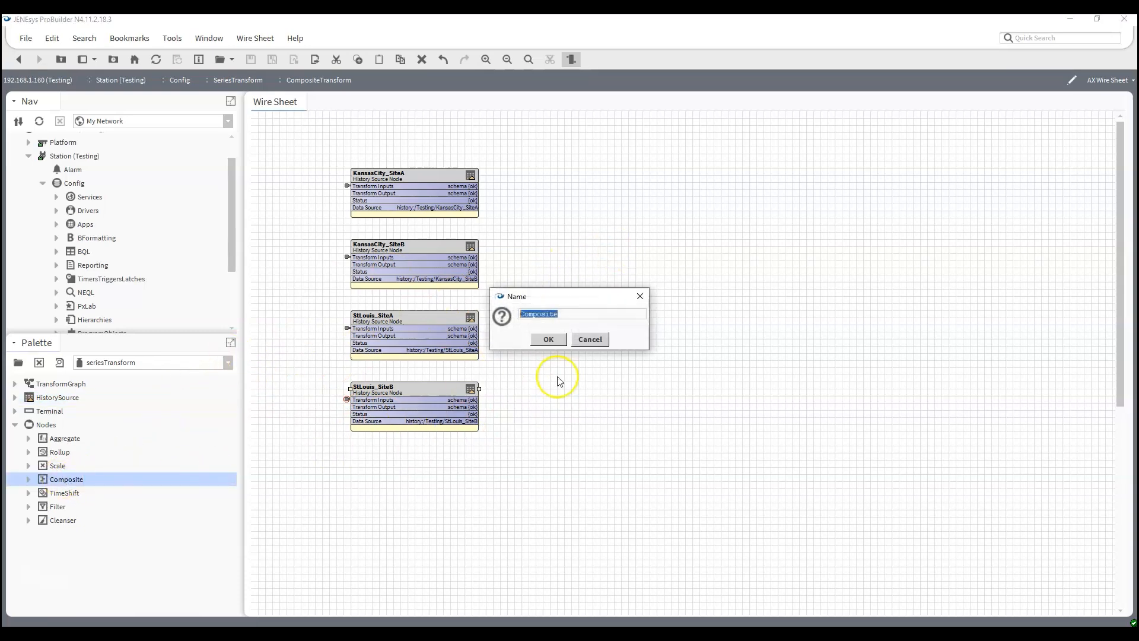
{"action": "left_click", "coordinate": [547, 340]}
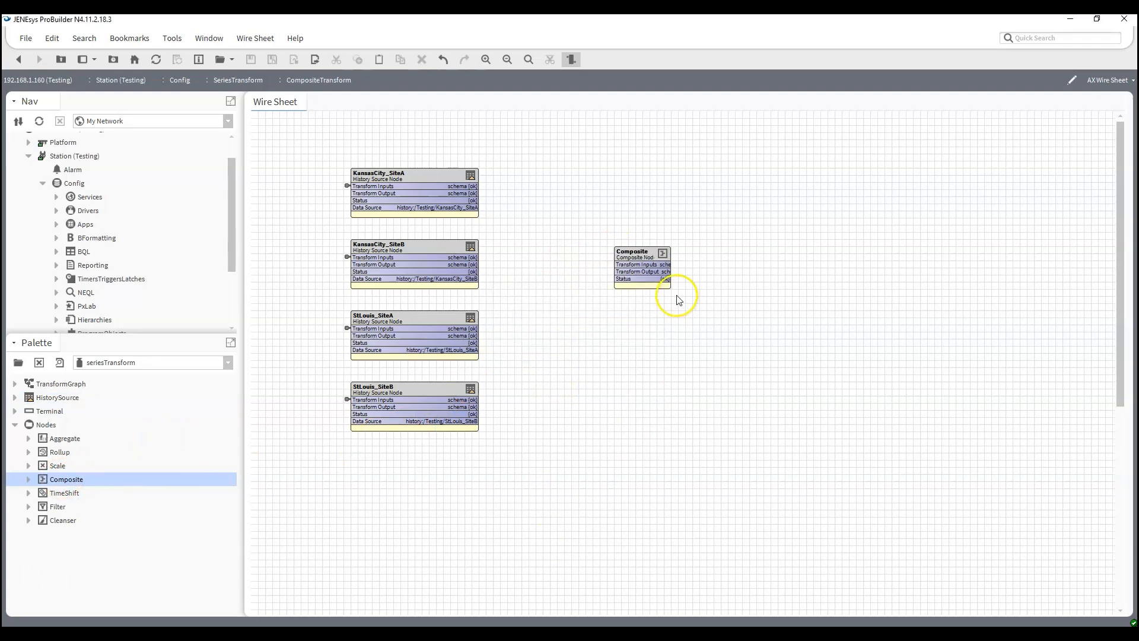
{"action": "left_click_drag", "start_coordinate": [670, 255], "coordinate": [749, 261]}
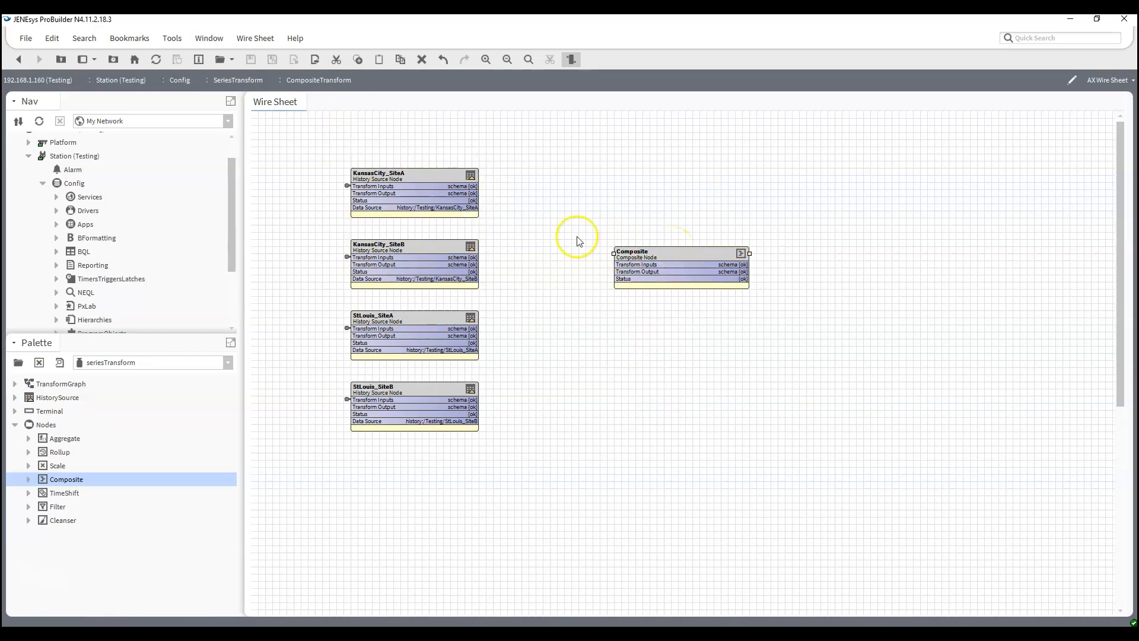
- Link the Transform Output of all four history sources to the Composite node's Transform Inputs and shift the Composite block slightly down
{"action": "left_click_drag", "start_coordinate": [473, 193], "coordinate": [608, 267]}
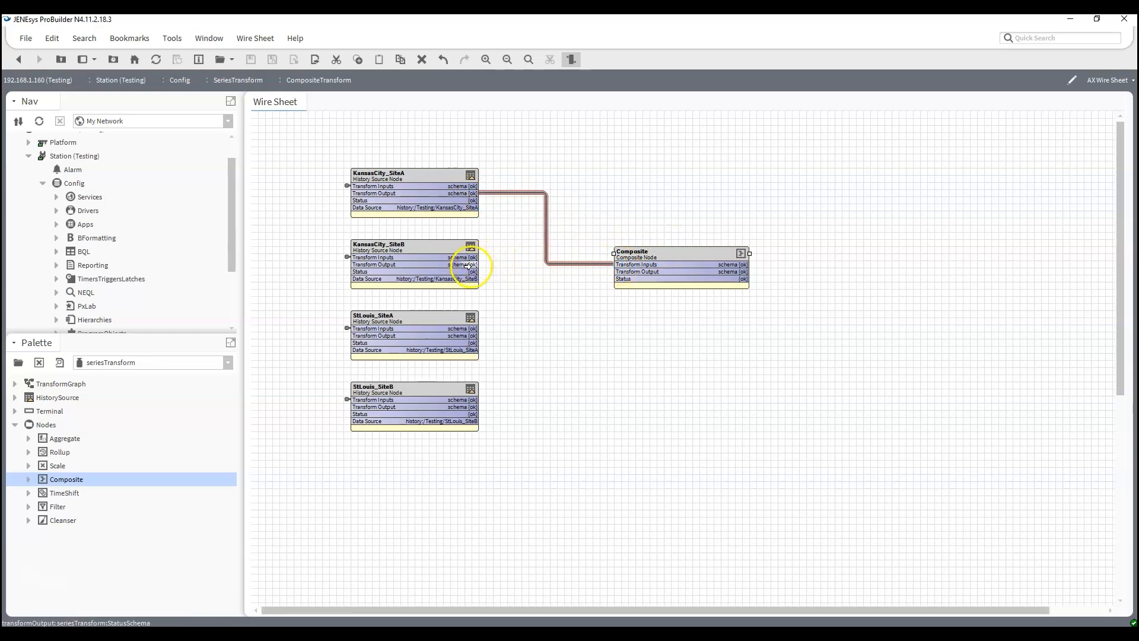
{"action": "left_click_drag", "start_coordinate": [467, 264], "coordinate": [620, 265]}
{"action": "left_click_drag", "start_coordinate": [475, 335], "coordinate": [617, 265]}
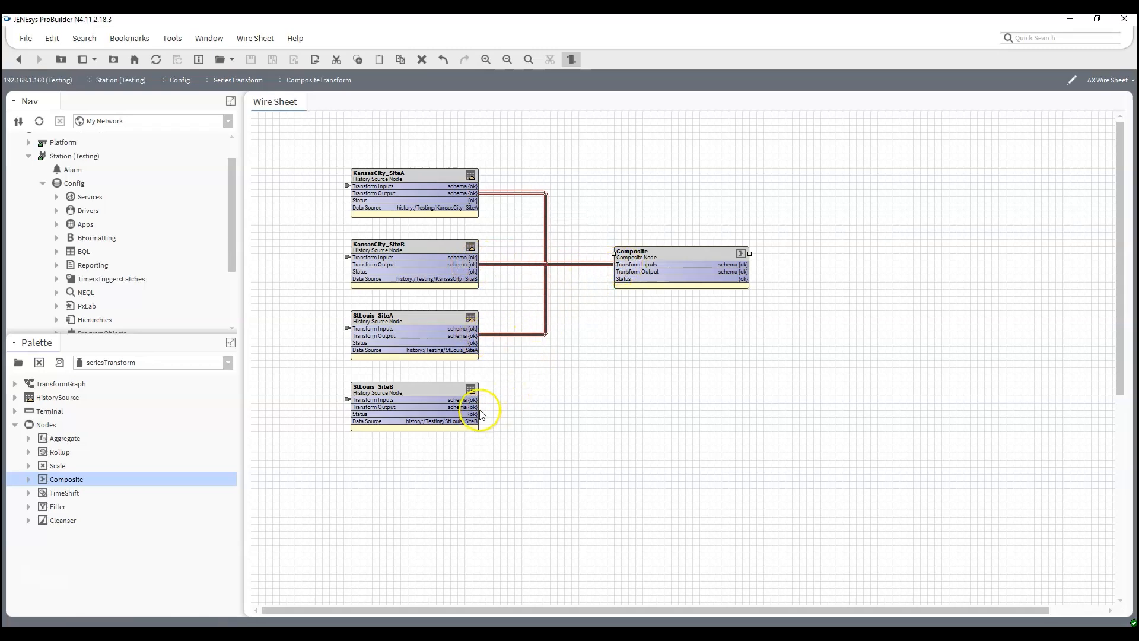
{"action": "left_click_drag", "start_coordinate": [474, 407], "coordinate": [673, 281]}
{"action": "left_click", "coordinate": [681, 400]}
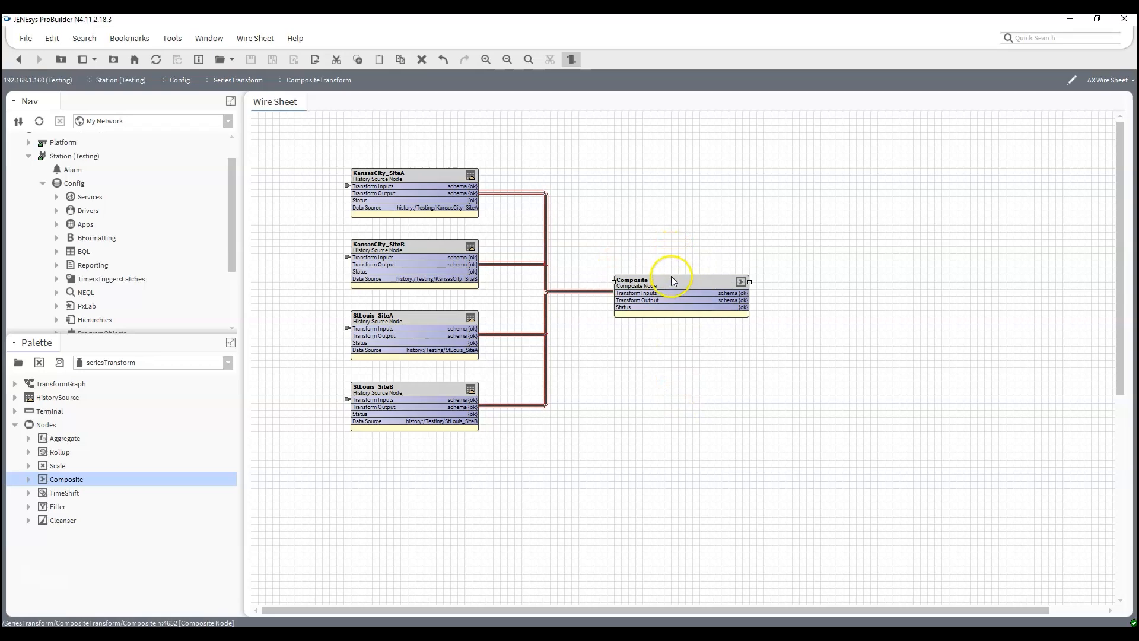
{"action": "left_click", "coordinate": [624, 244]}
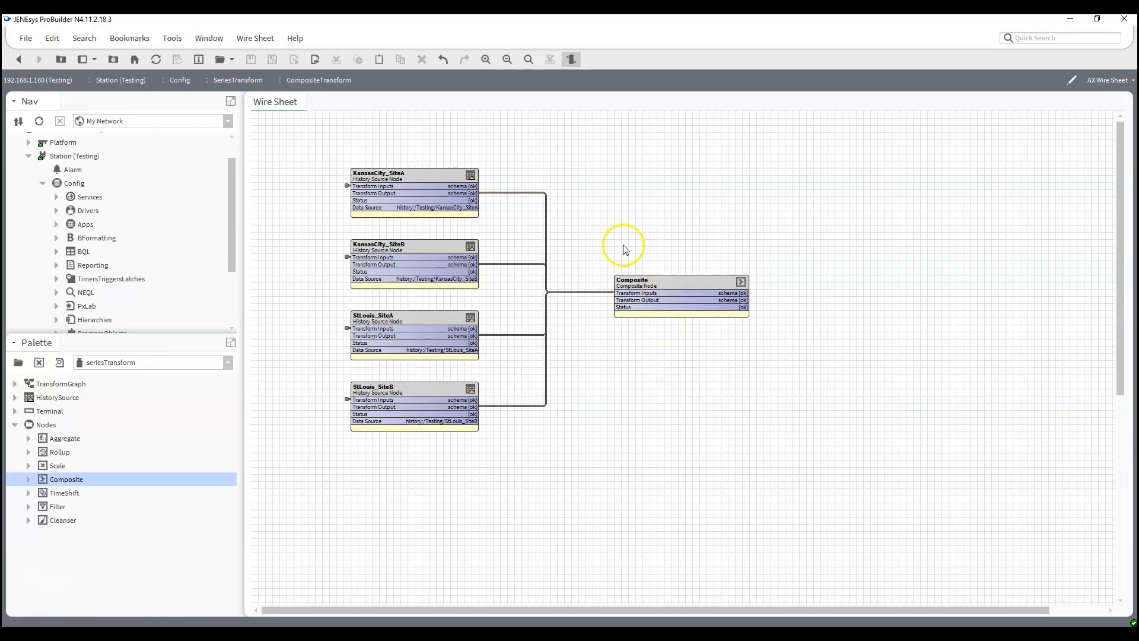
- Add the value columns of all four linked KansasCity and StLouis sources to the Composite node's schema
{"action": "double_click", "coordinate": [674, 292]}
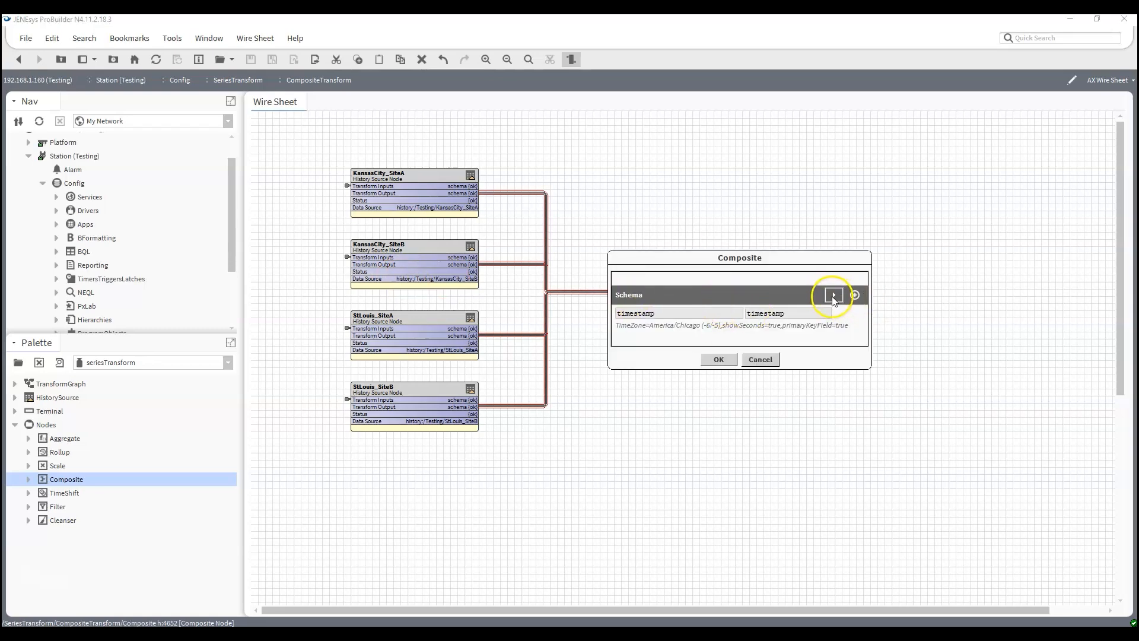
{"action": "left_click", "coordinate": [834, 296]}
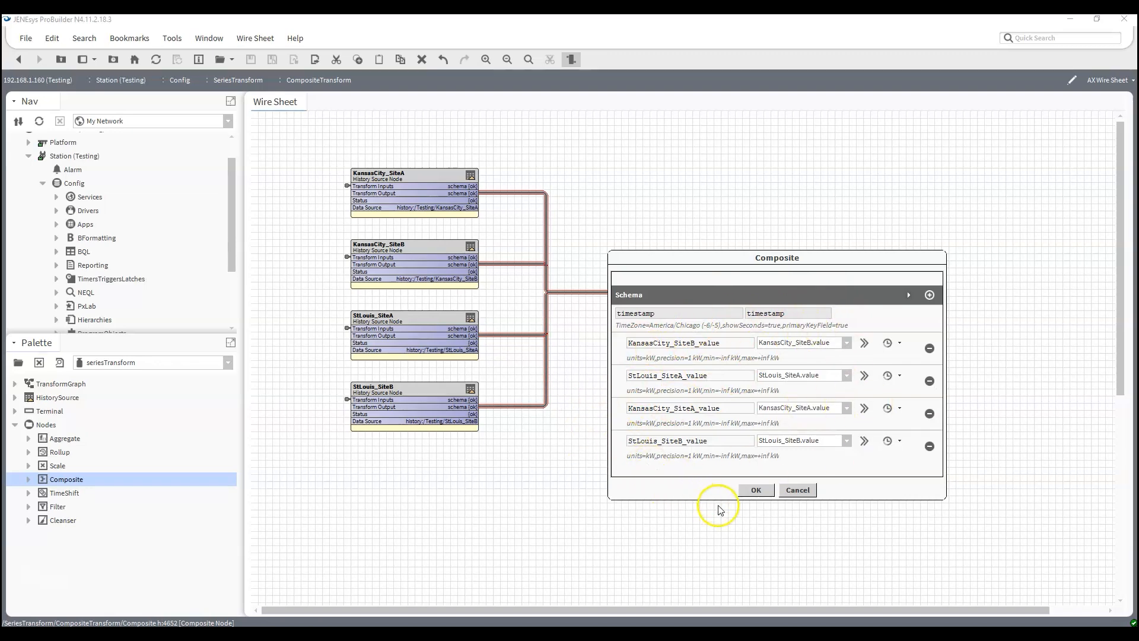
{"action": "left_click", "coordinate": [756, 491]}
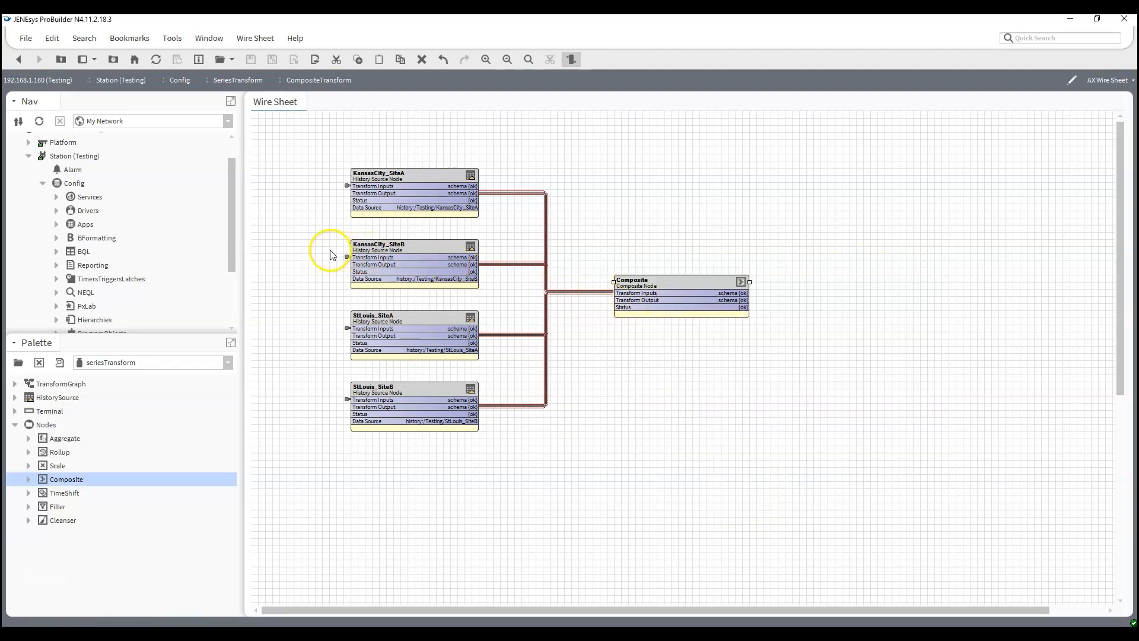
- Add a Terminal node with the default name on the output side of the Composite node and widen its block
{"action": "left_click_drag", "start_coordinate": [50, 410], "coordinate": [829, 273]}
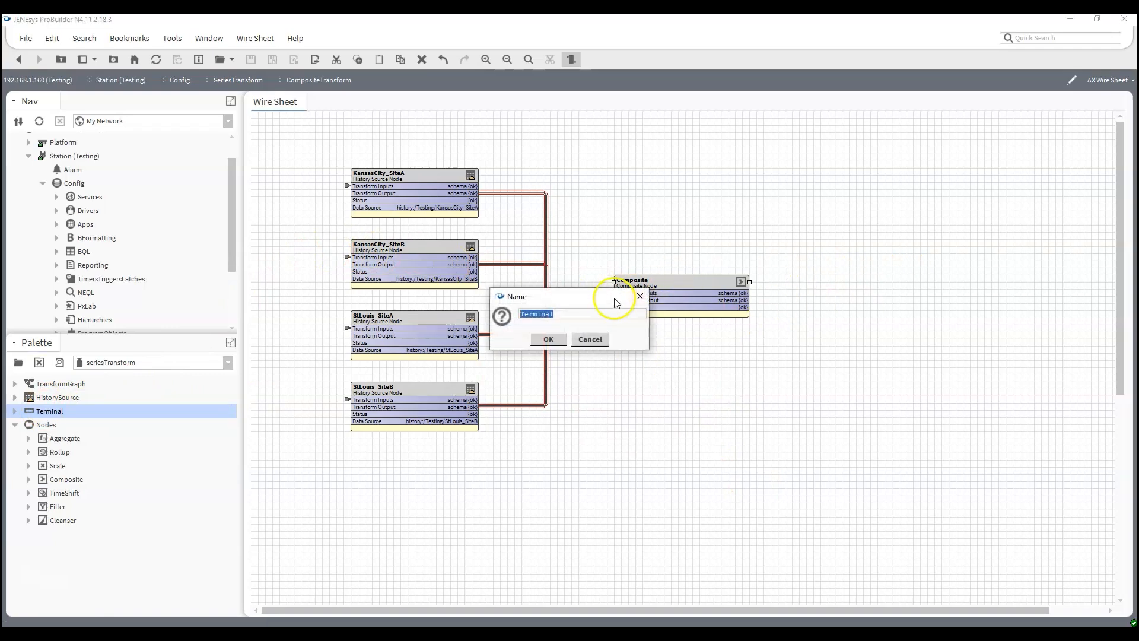
{"action": "left_click", "coordinate": [547, 340]}
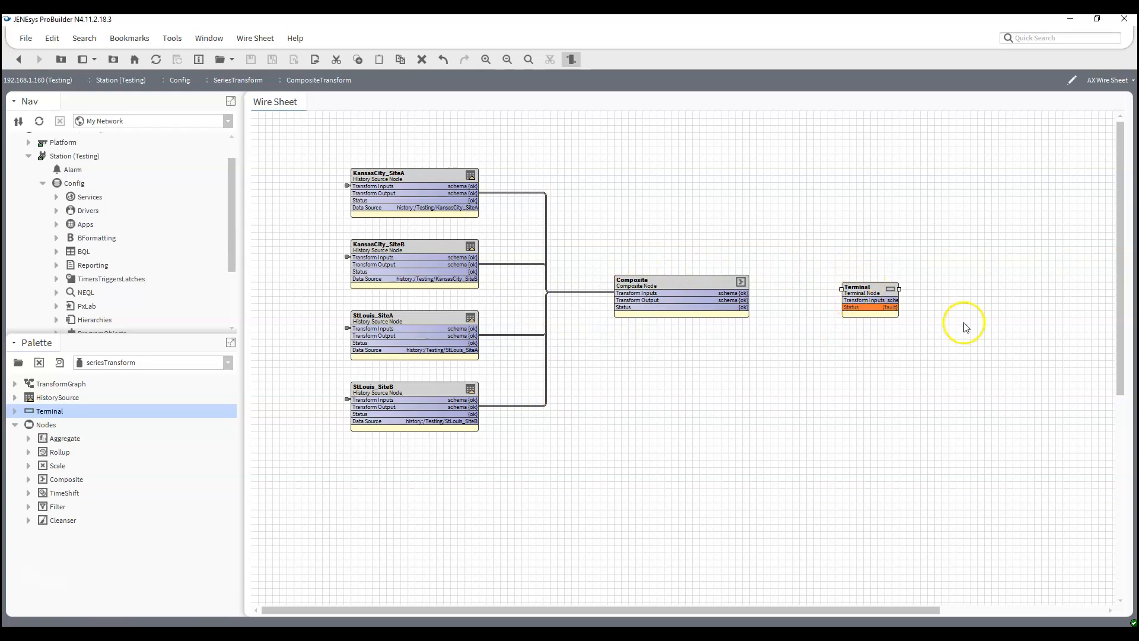
{"action": "left_click_drag", "start_coordinate": [898, 289], "coordinate": [927, 290]}
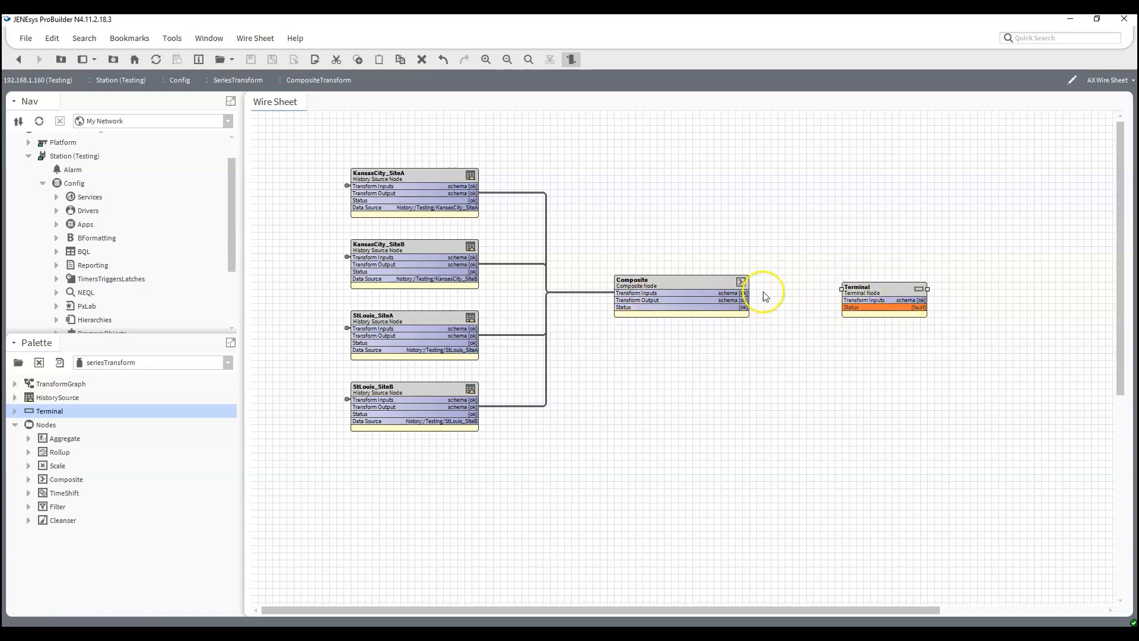
- Link the Composite node's Transform Output to the Terminal node's Transform Inputs and accept the Terminal's schema
{"action": "left_click_drag", "start_coordinate": [743, 299], "coordinate": [861, 300]}
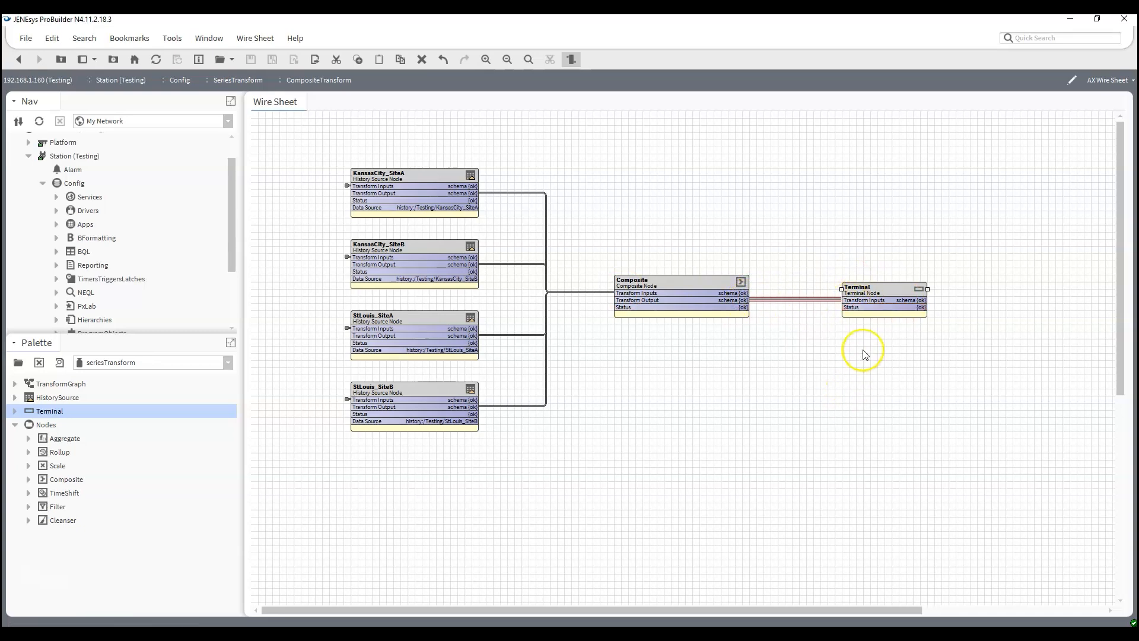
{"action": "double_click", "coordinate": [880, 293]}
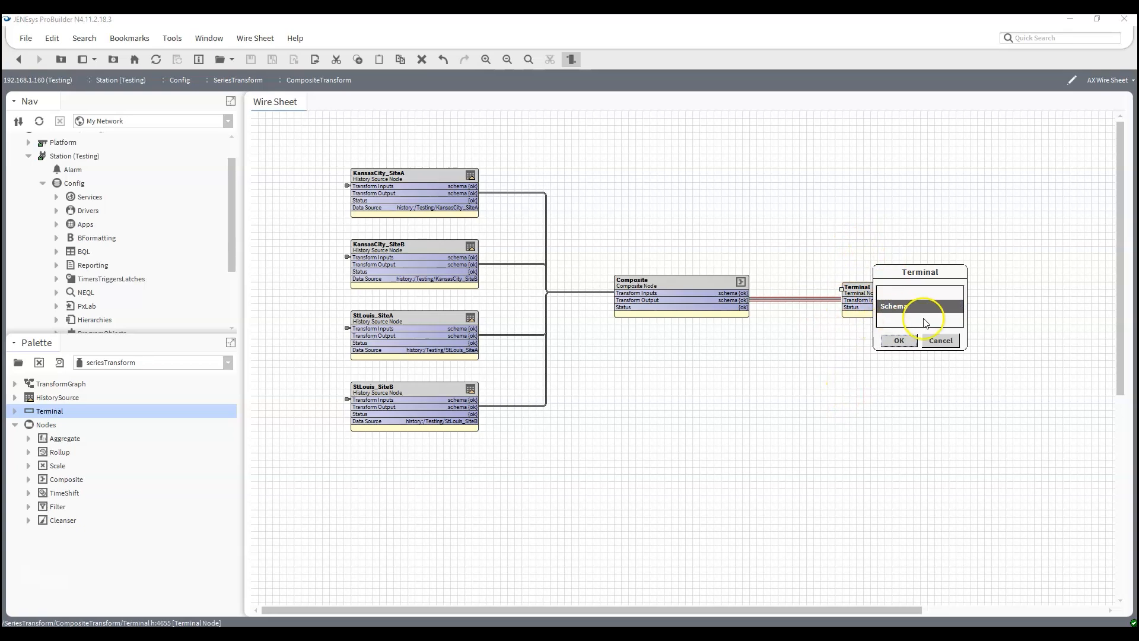
{"action": "left_click", "coordinate": [898, 341]}
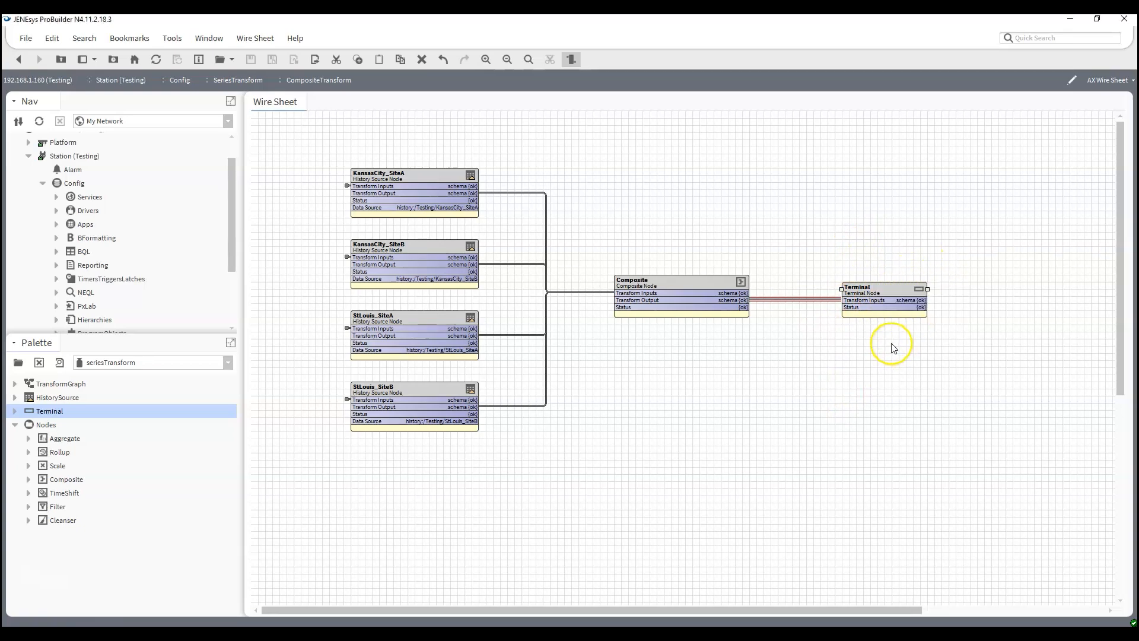
- Reorder the Terminal schema to timestamp, KansasCity_SiteA_value, KansasCity_SiteB_value, StLouis_SiteA_value, StLouis_SiteB_value
{"action": "double_click", "coordinate": [880, 294]}
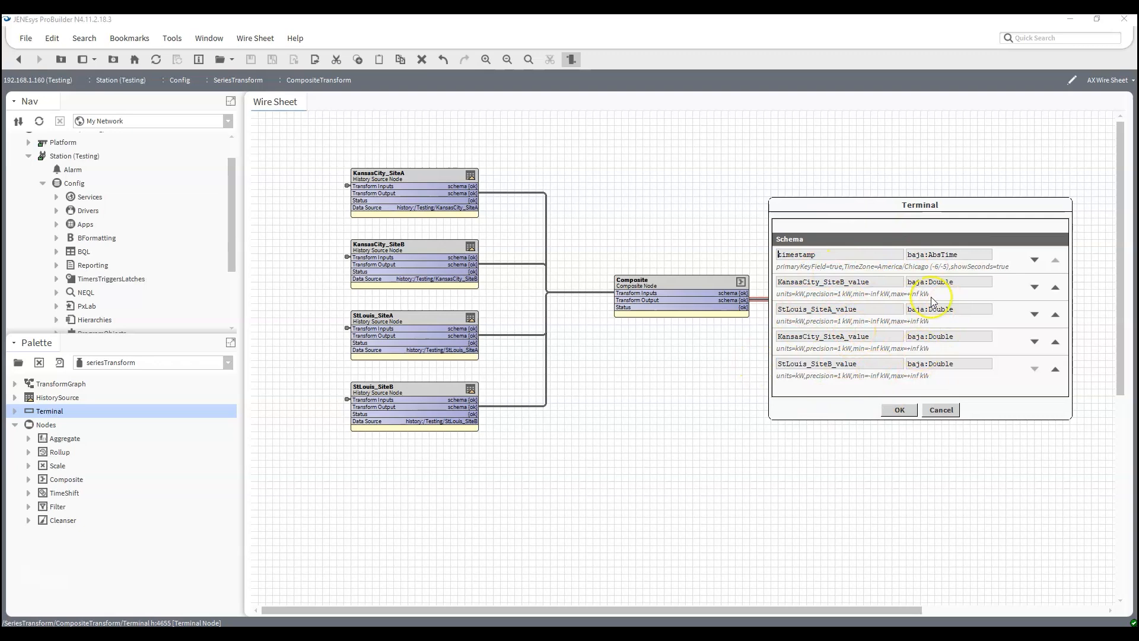
{"action": "left_click", "coordinate": [1056, 345]}
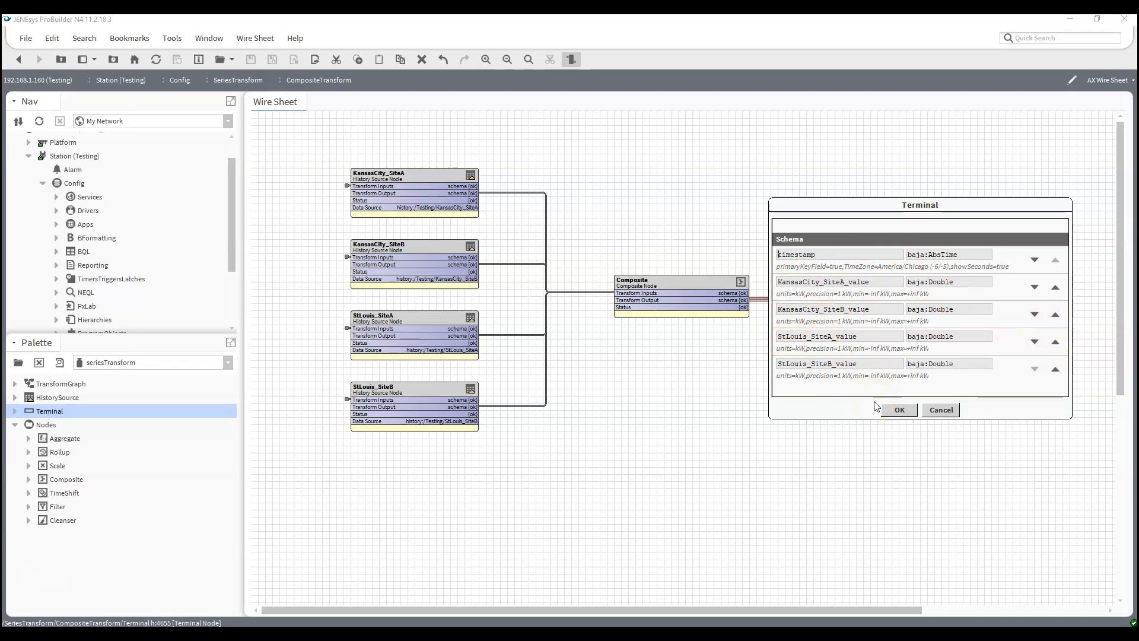
{"action": "left_click", "coordinate": [896, 414]}
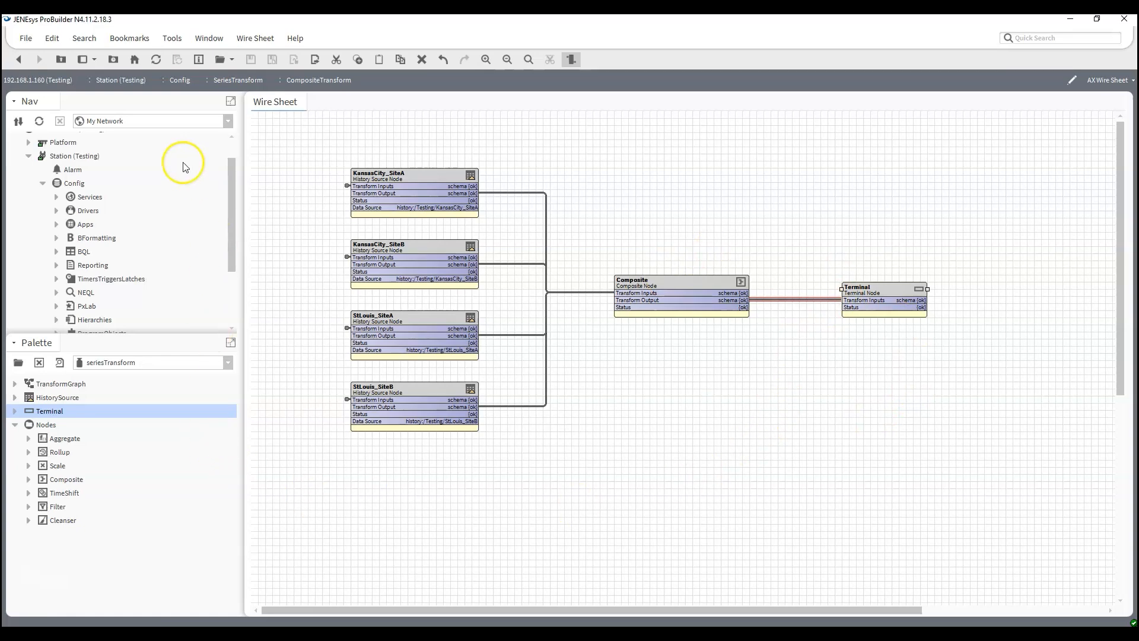
- Resolve the CompositeTransform graph under SeriesTransform, keeping its default graph parameters
{"action": "scroll", "coordinate": [165, 175], "scroll_direction": "down", "scroll_amount": 2}
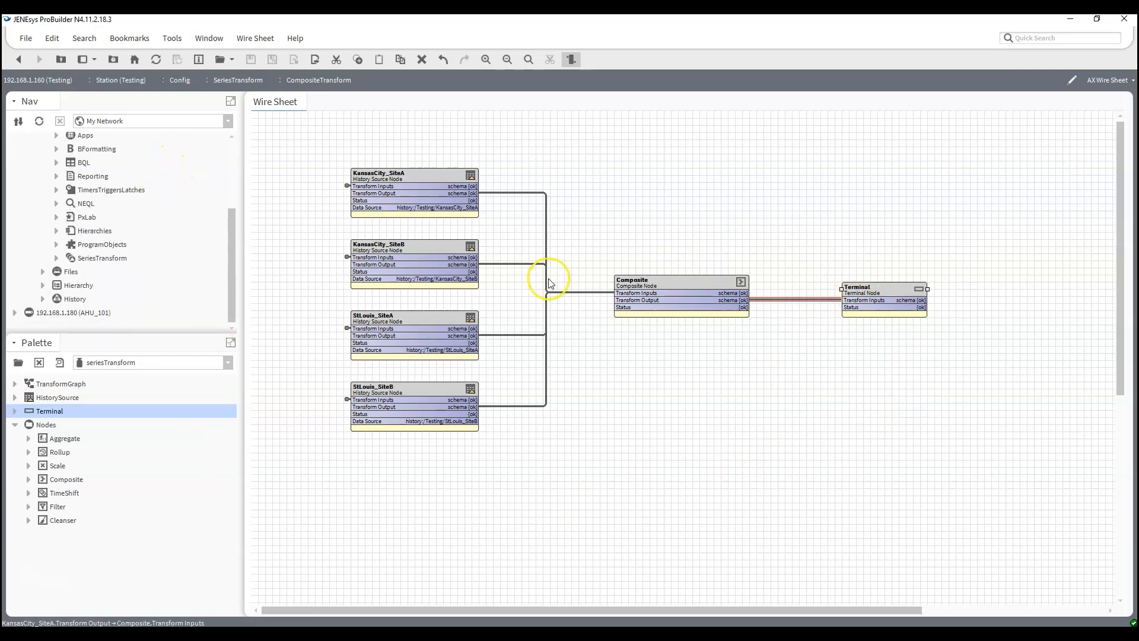
{"action": "left_click", "coordinate": [56, 258]}
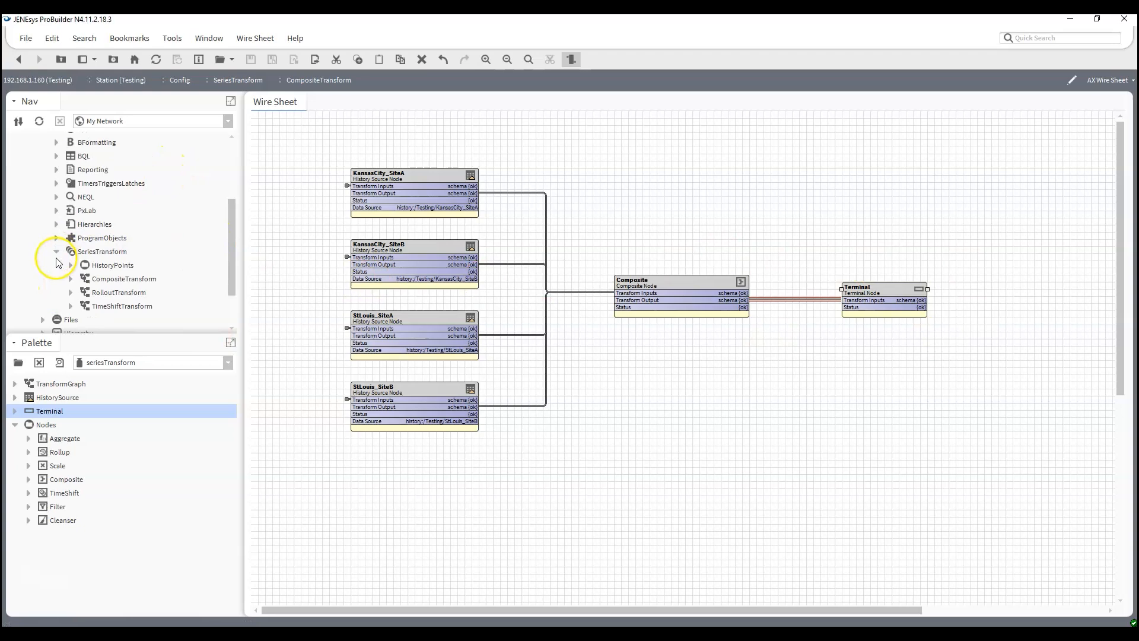
{"action": "right_click", "coordinate": [117, 285]}
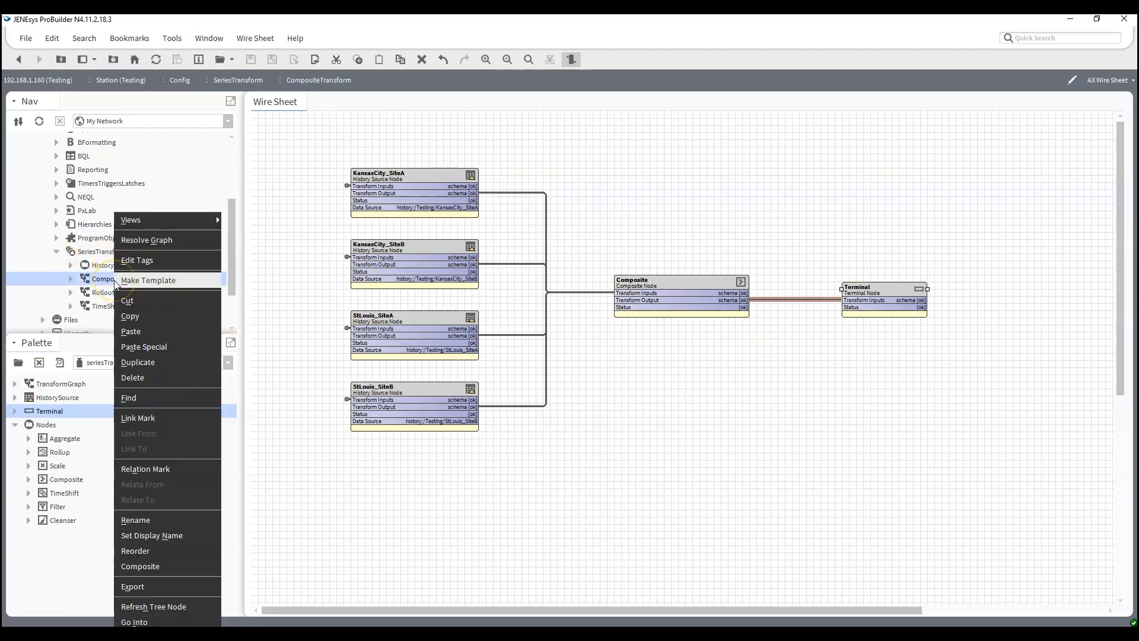
{"action": "left_click", "coordinate": [147, 241]}
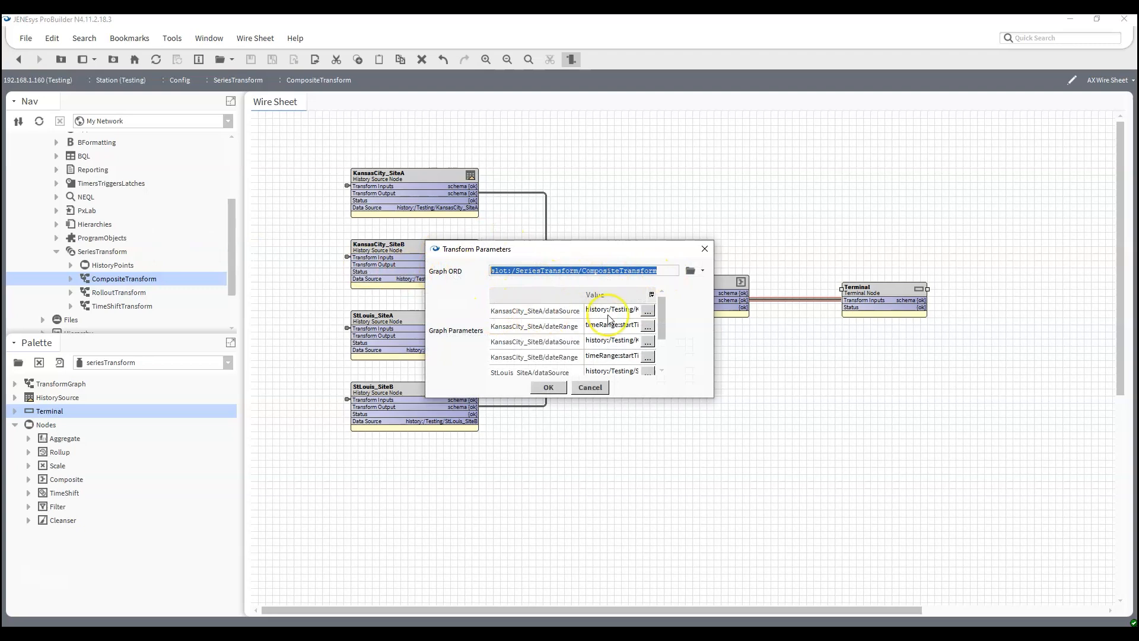
{"action": "scroll", "coordinate": [610, 348], "scroll_direction": "down", "scroll_amount": 2}
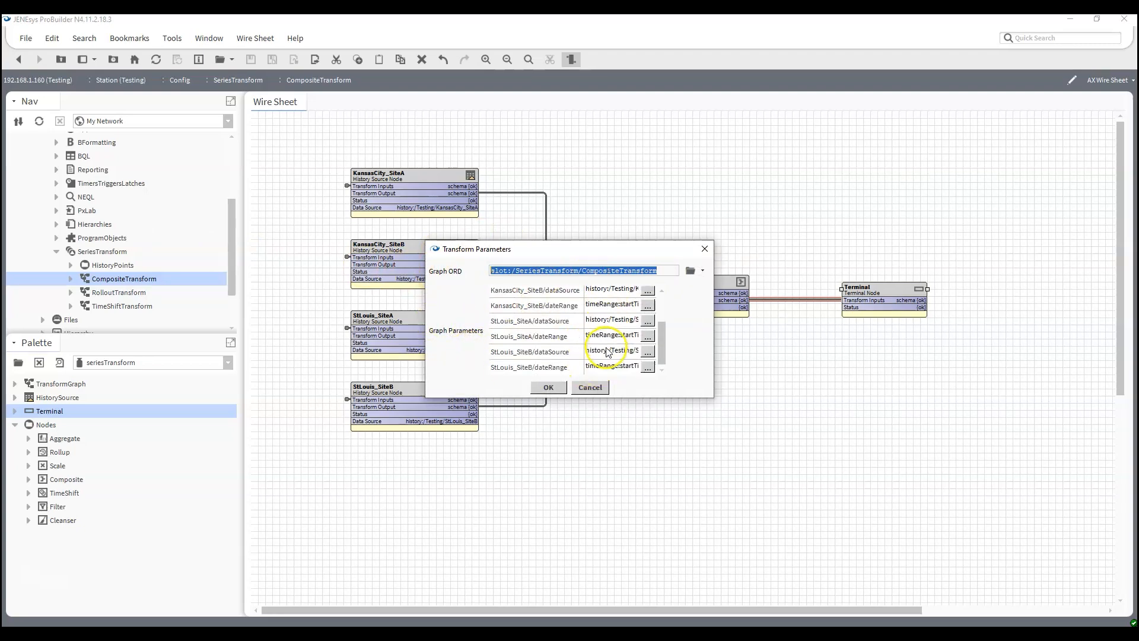
{"action": "left_click", "coordinate": [554, 390]}
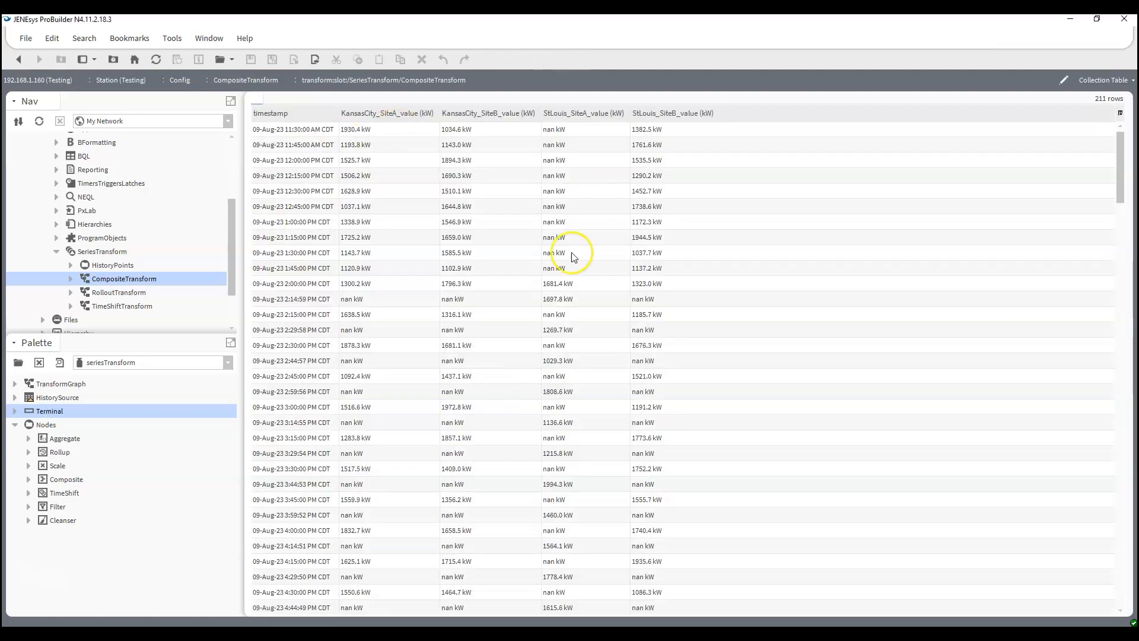
- Examine how the four sites' values line up by timestamp throughout the resolved composite table
{"action": "scroll", "coordinate": [457, 273], "scroll_direction": "down", "scroll_amount": 8}
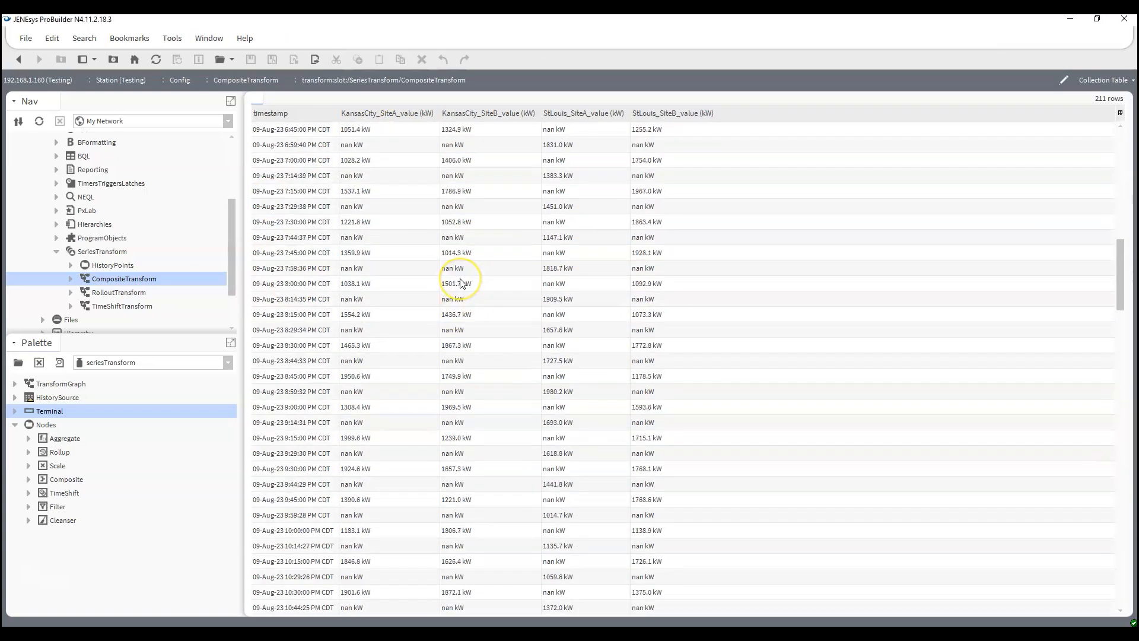
{"action": "scroll", "coordinate": [457, 279], "scroll_direction": "down", "scroll_amount": 8}
{"action": "left_click_drag", "start_coordinate": [1120, 297], "coordinate": [1060, 104]}
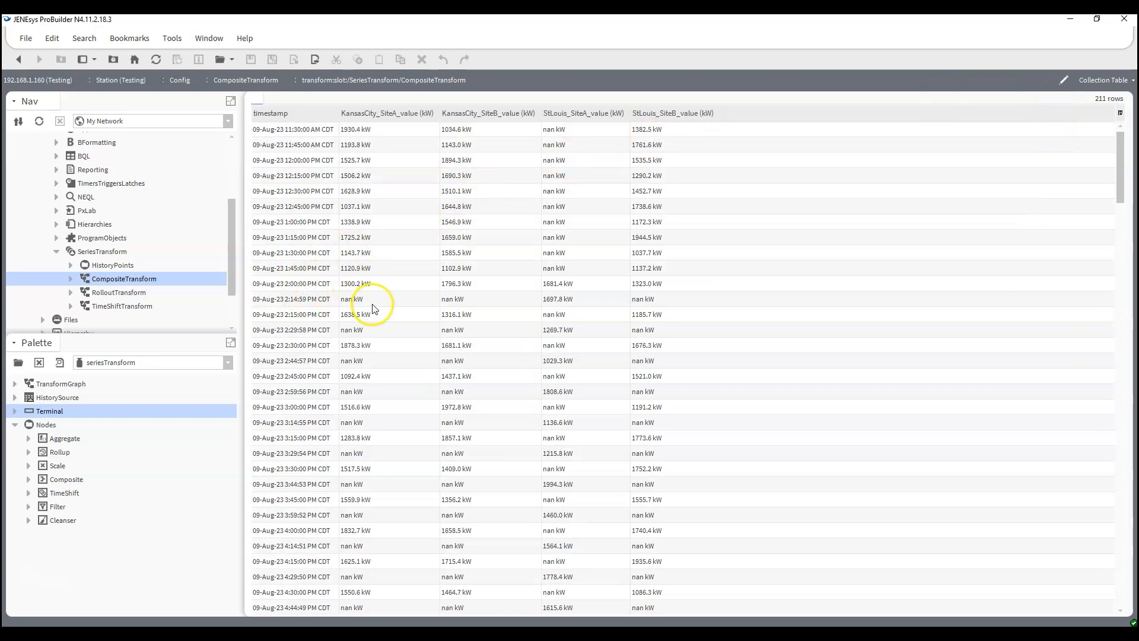
{"action": "scroll", "coordinate": [380, 310], "scroll_direction": "down", "scroll_amount": 15}
{"action": "scroll", "coordinate": [415, 309], "scroll_direction": "down", "scroll_amount": 3}
{"action": "left_click_drag", "start_coordinate": [1123, 275], "coordinate": [1118, 125]}
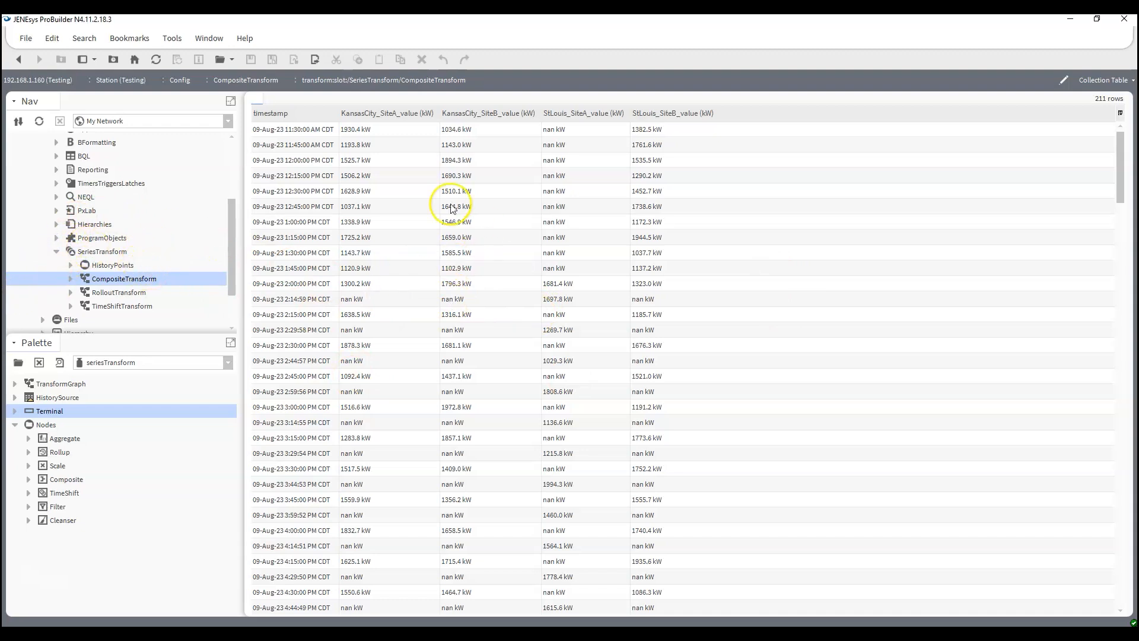
- Create a new Px file named CompositeTransform.px in the station's px folder
{"action": "scroll", "coordinate": [47, 256], "scroll_direction": "down", "scroll_amount": 2}
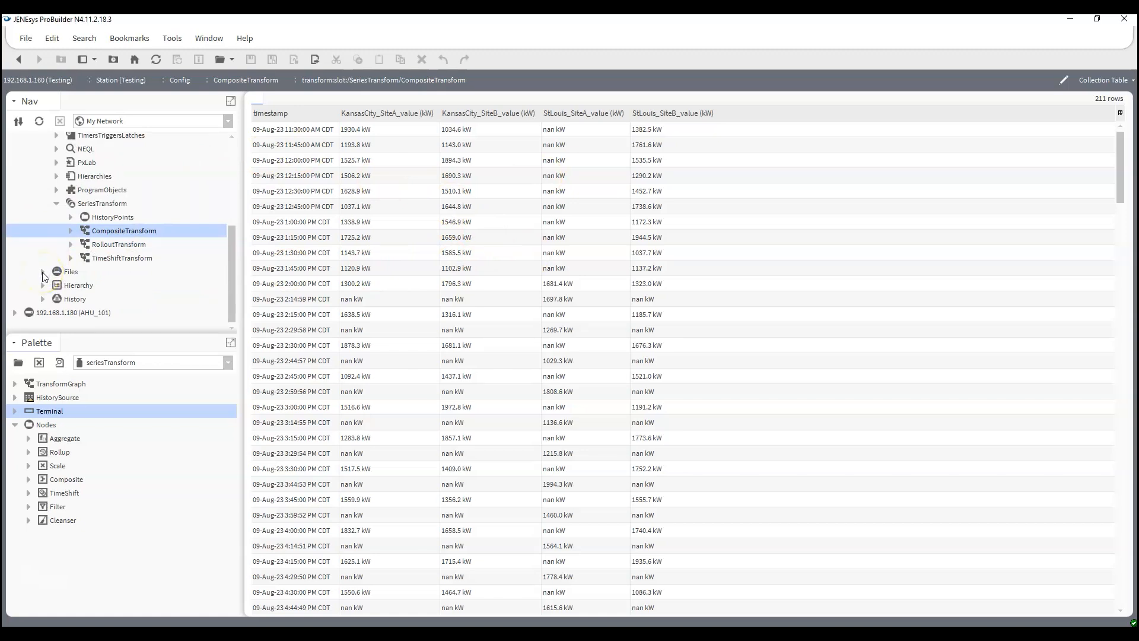
{"action": "left_click", "coordinate": [43, 272]}
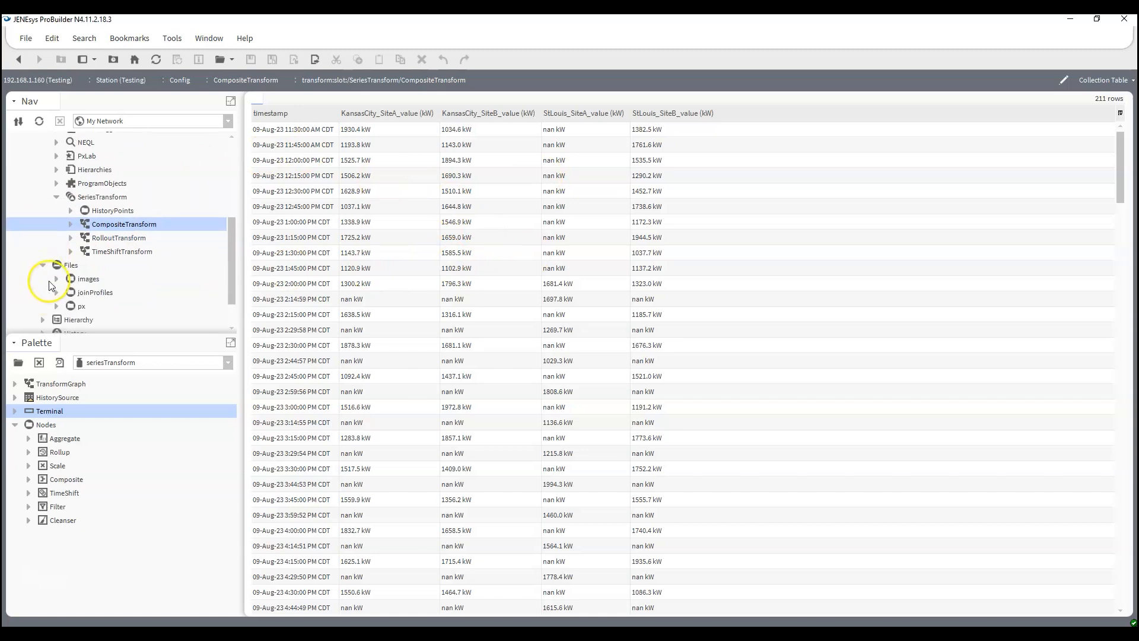
{"action": "left_click", "coordinate": [57, 306]}
{"action": "scroll", "coordinate": [157, 285], "scroll_direction": "down", "scroll_amount": 2}
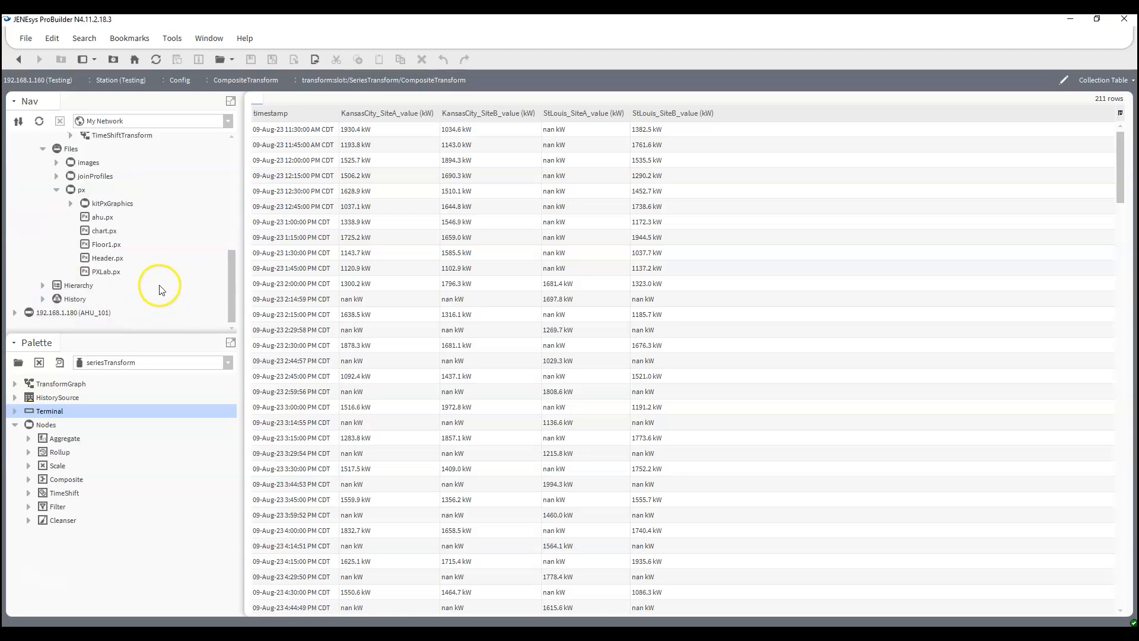
{"action": "right_click", "coordinate": [82, 191]}
{"action": "mouse_move", "coordinate": [81, 191]}
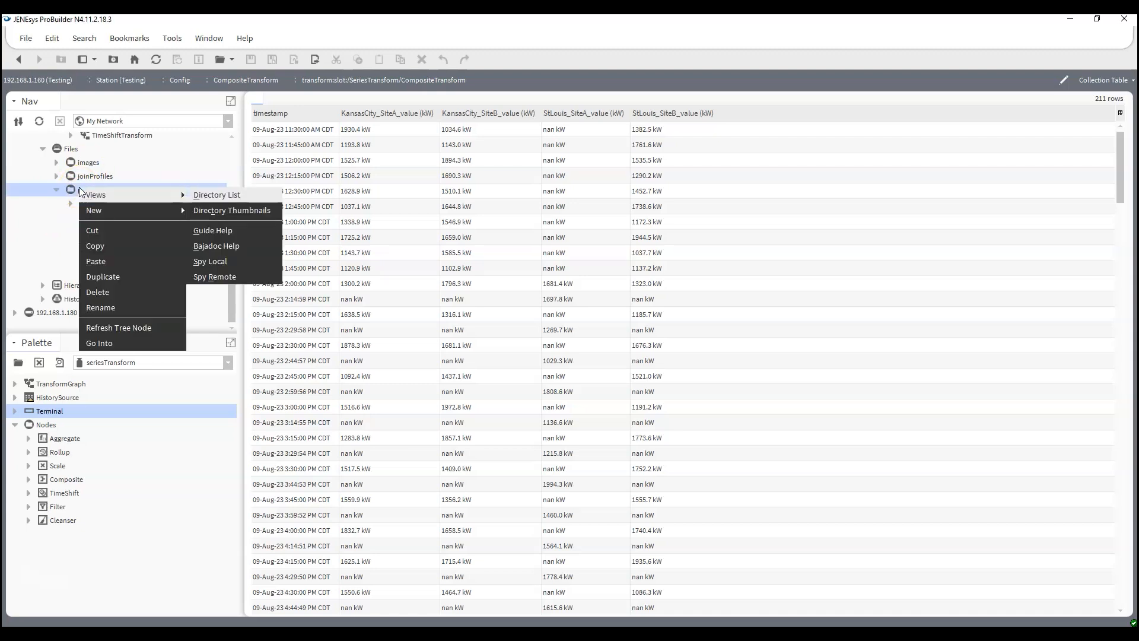
{"action": "mouse_move", "coordinate": [120, 213]}
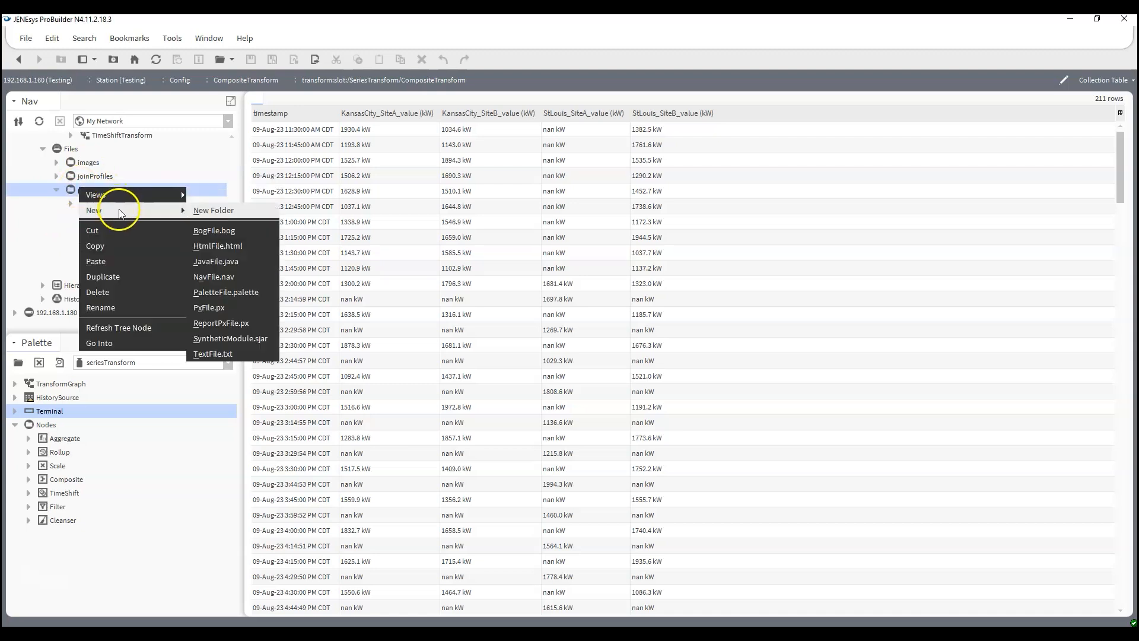
{"action": "left_click", "coordinate": [222, 307]}
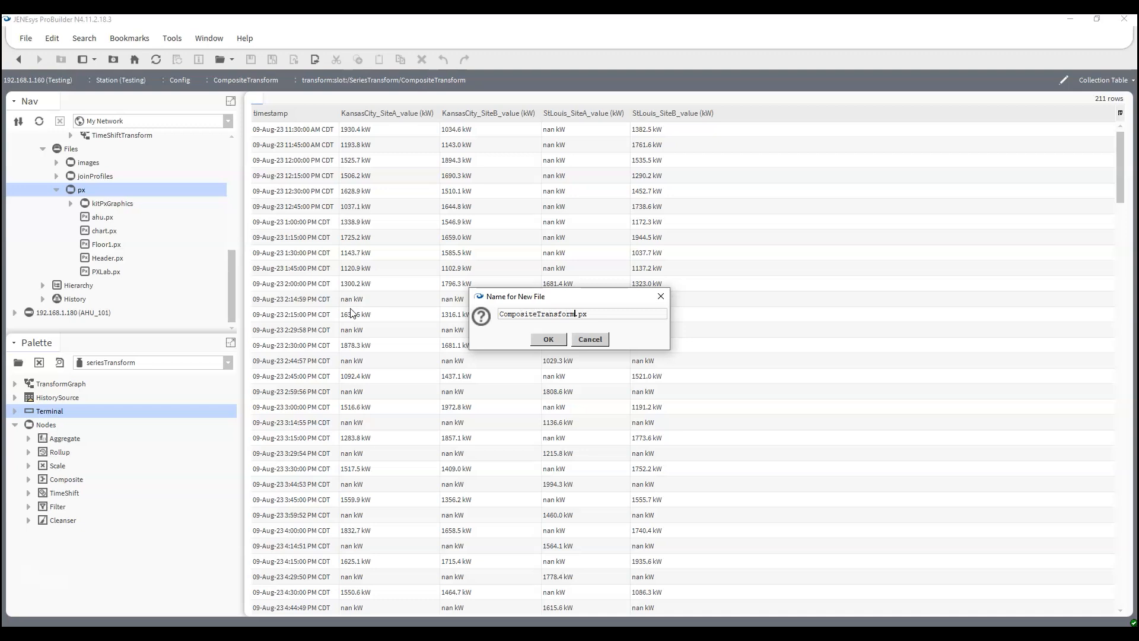
{"action": "key", "text": "Return"}
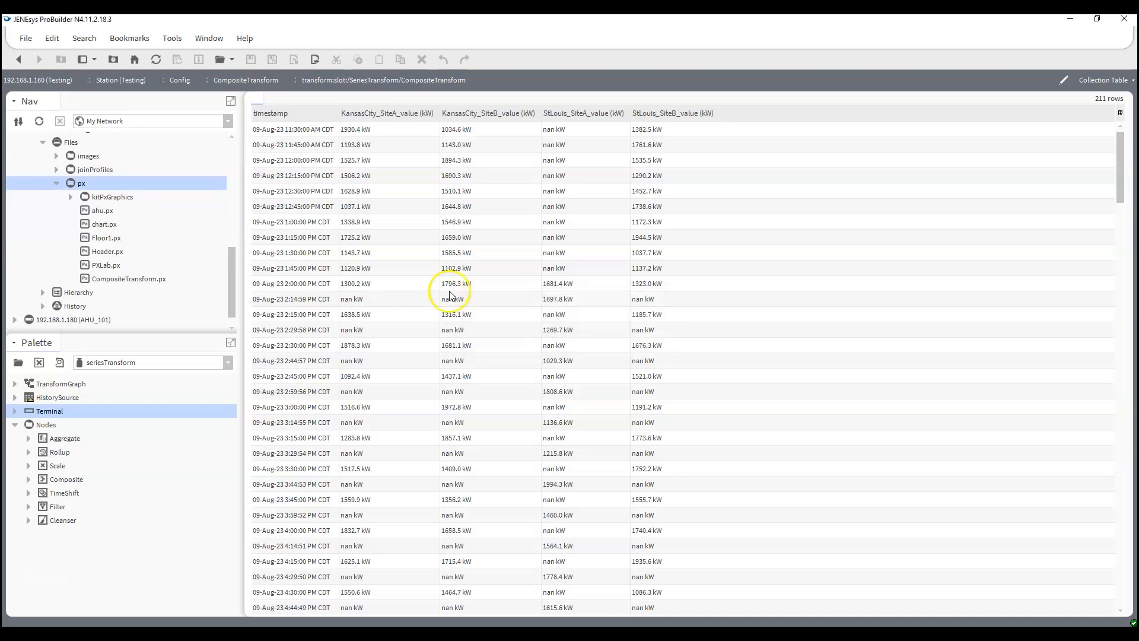
- Open CompositeTransform.px for editing and set its canvas pane's scale to None
{"action": "double_click", "coordinate": [129, 279]}
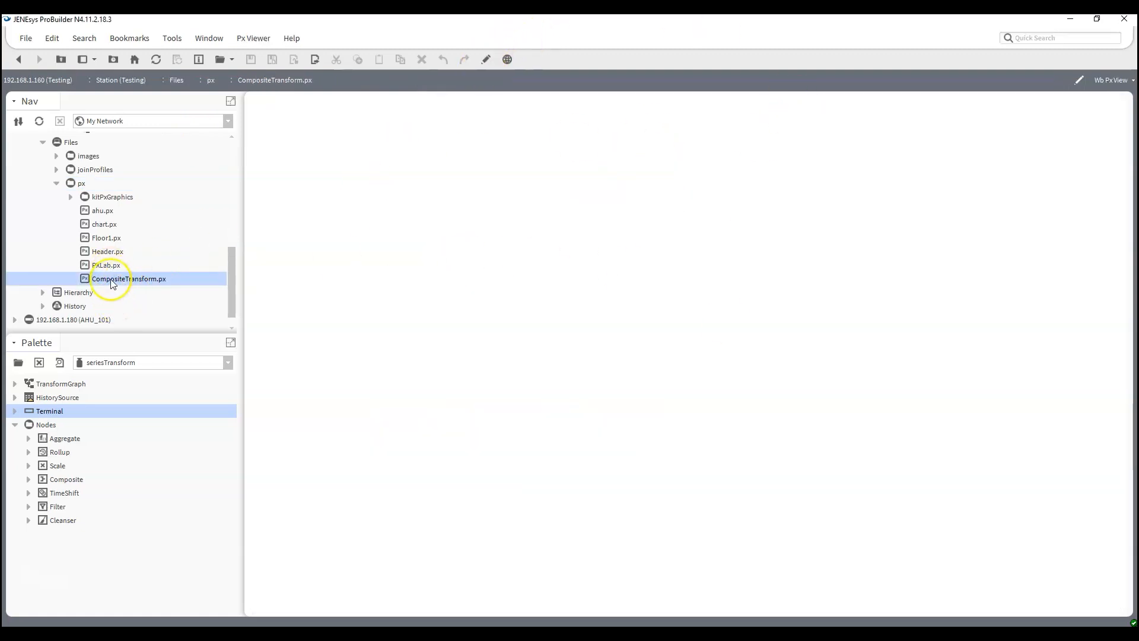
{"action": "left_click", "coordinate": [486, 59]}
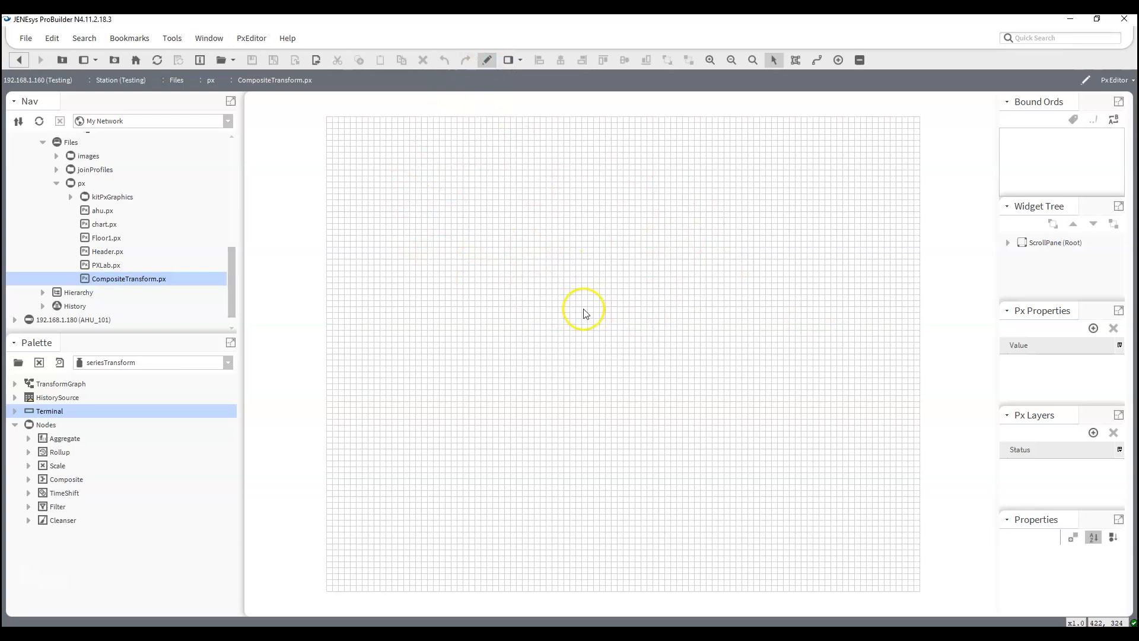
{"action": "double_click", "coordinate": [557, 231]}
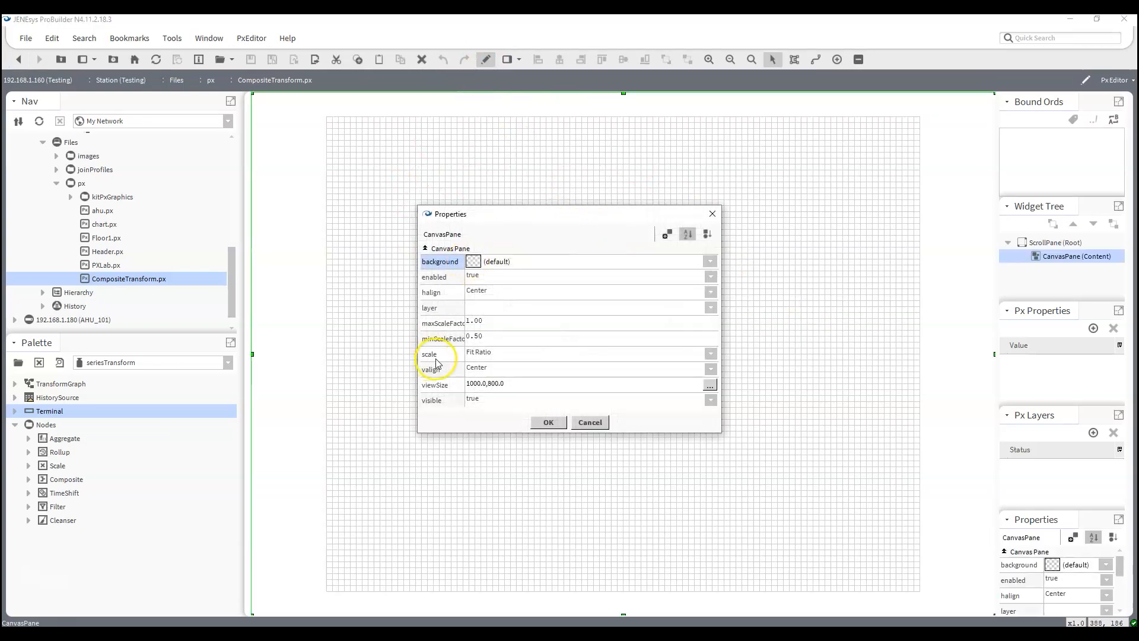
{"action": "left_click", "coordinate": [473, 354]}
{"action": "left_click", "coordinate": [478, 369]}
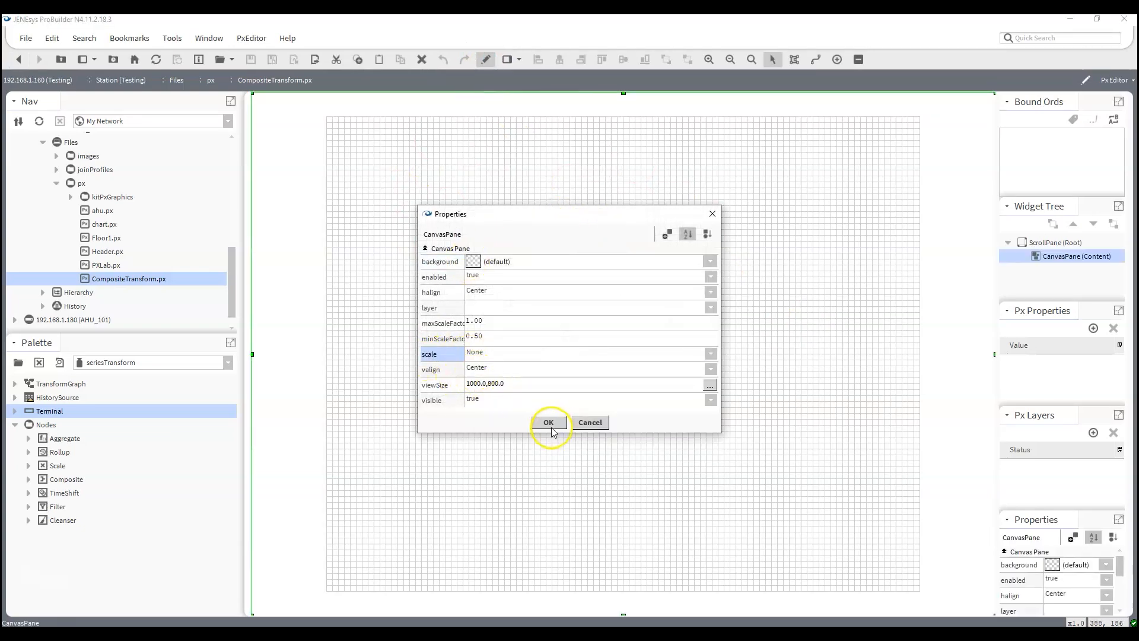
{"action": "left_click", "coordinate": [546, 423]}
- Add a Collection Table workbench view bound to the CompositeTransform graph onto the canvas
{"action": "scroll", "coordinate": [116, 219], "scroll_direction": "up", "scroll_amount": 3}
{"action": "scroll", "coordinate": [116, 219], "scroll_direction": "up", "scroll_amount": 1}
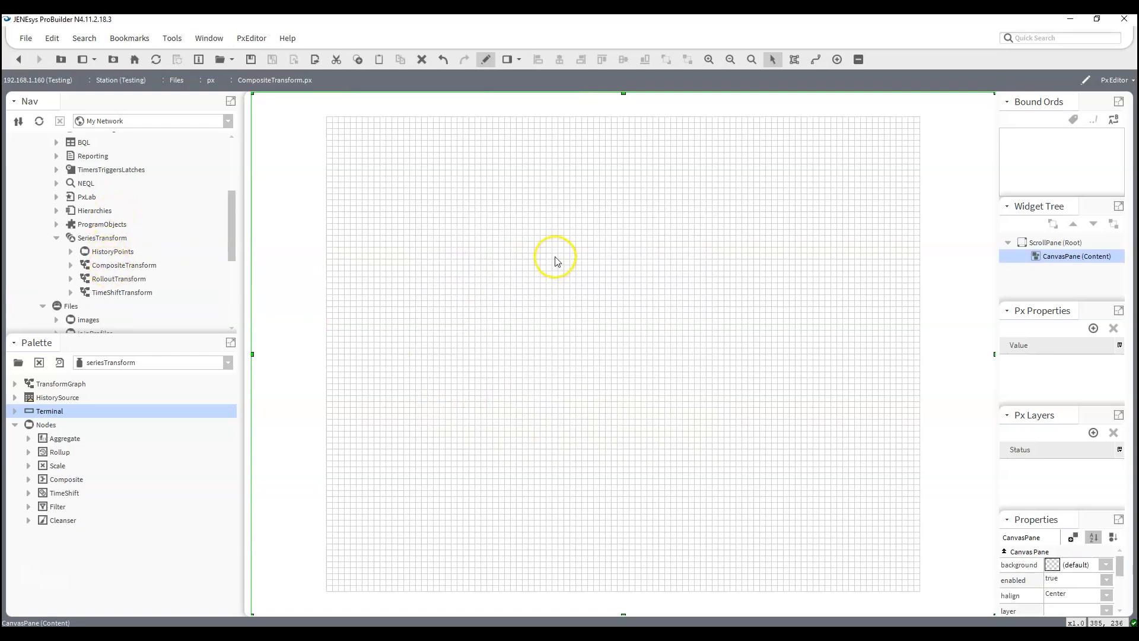
{"action": "left_click_drag", "start_coordinate": [113, 265], "coordinate": [446, 174]}
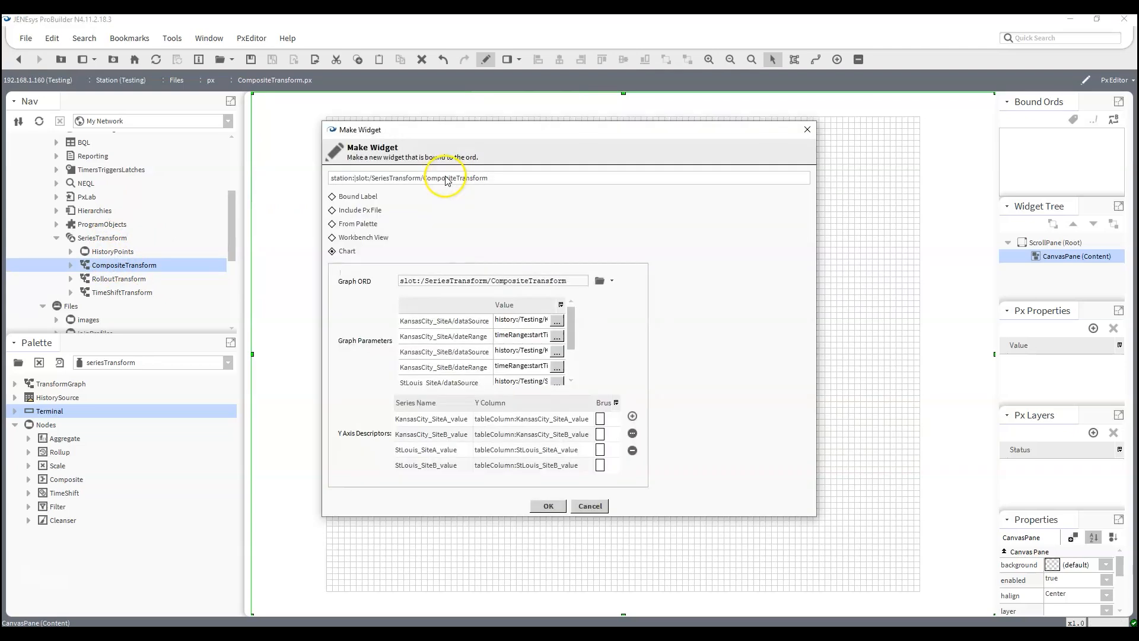
{"action": "left_click", "coordinate": [342, 237]}
{"action": "left_click", "coordinate": [356, 274]}
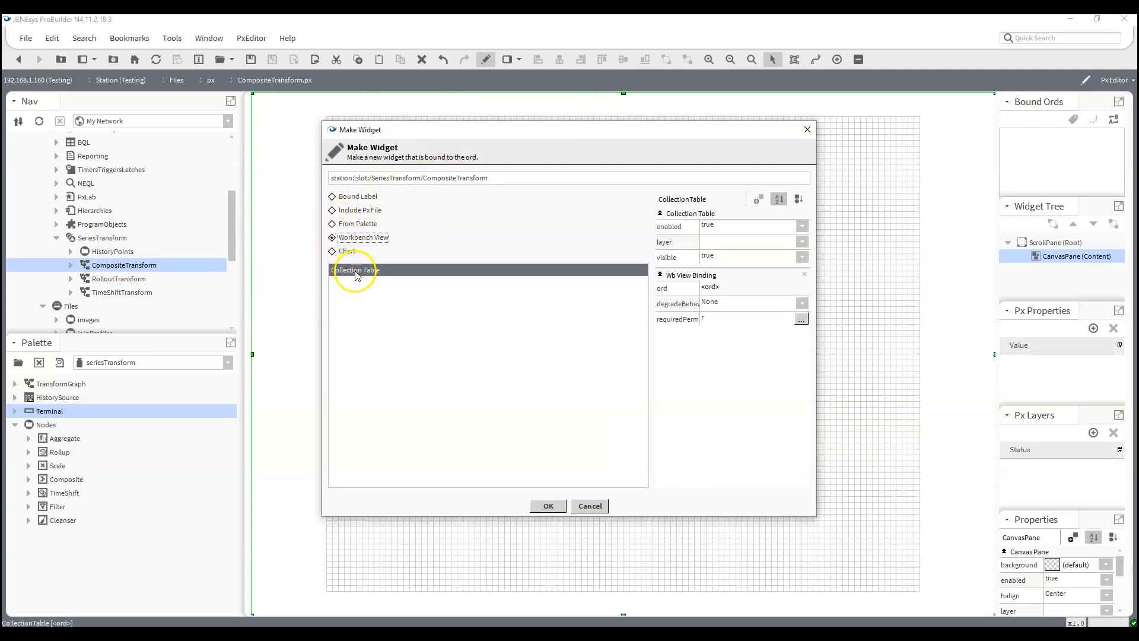
{"action": "left_click", "coordinate": [547, 506]}
- Fit the collection table across the upper half of the canvas at 10,10 with a width of 980, and preview the page
{"action": "left_click_drag", "start_coordinate": [446, 176], "coordinate": [332, 122]}
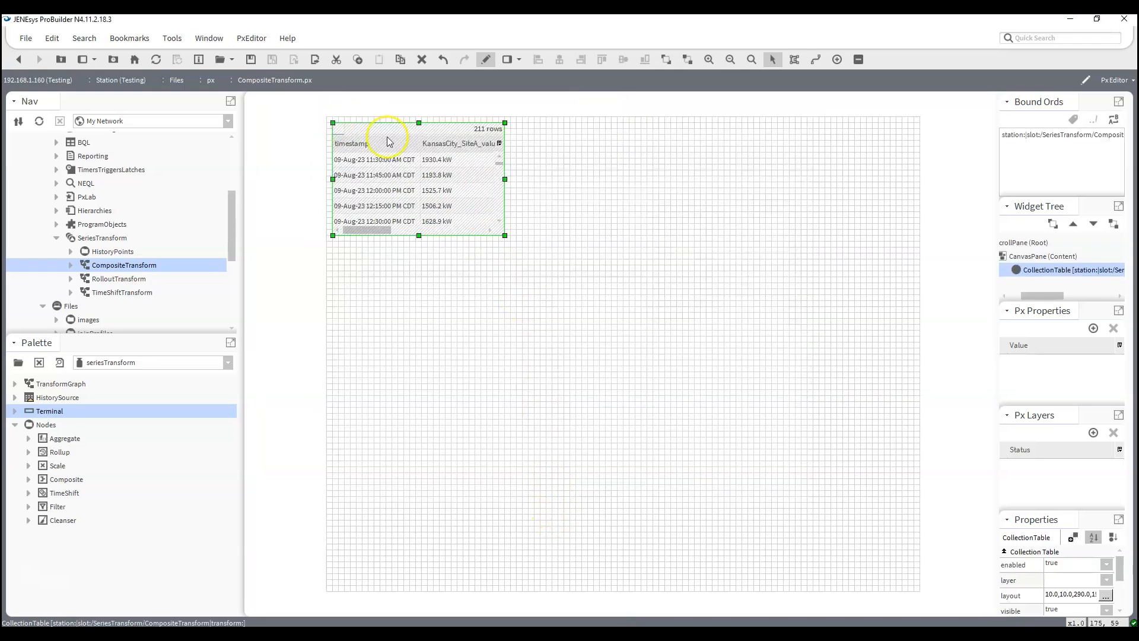
{"action": "left_click_drag", "start_coordinate": [505, 178], "coordinate": [916, 209]}
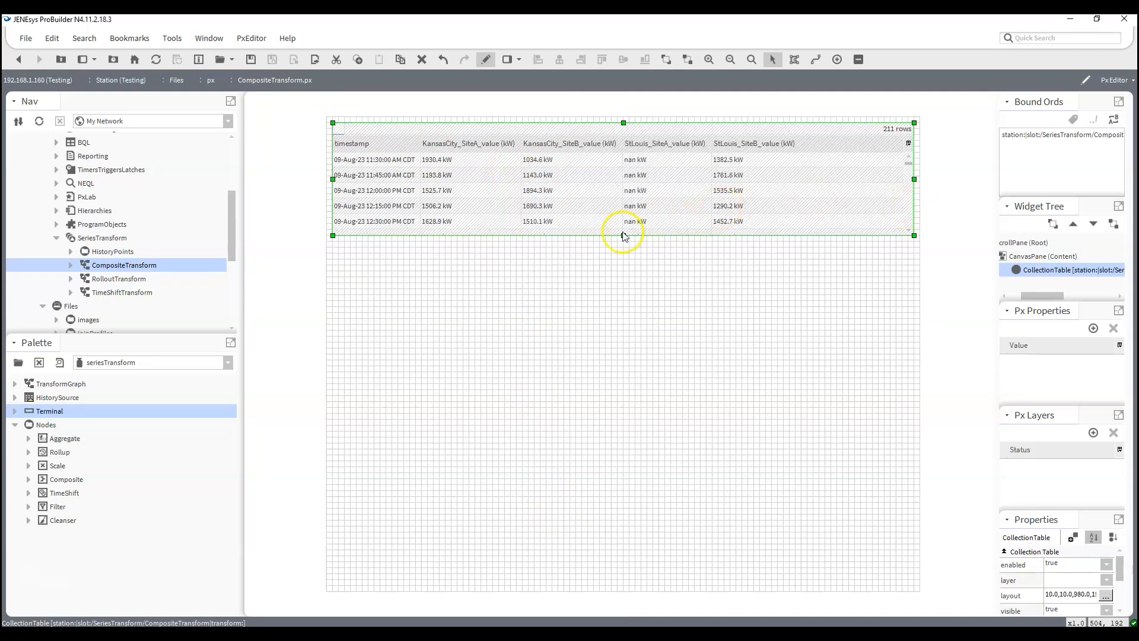
{"action": "left_click_drag", "start_coordinate": [624, 237], "coordinate": [635, 385]}
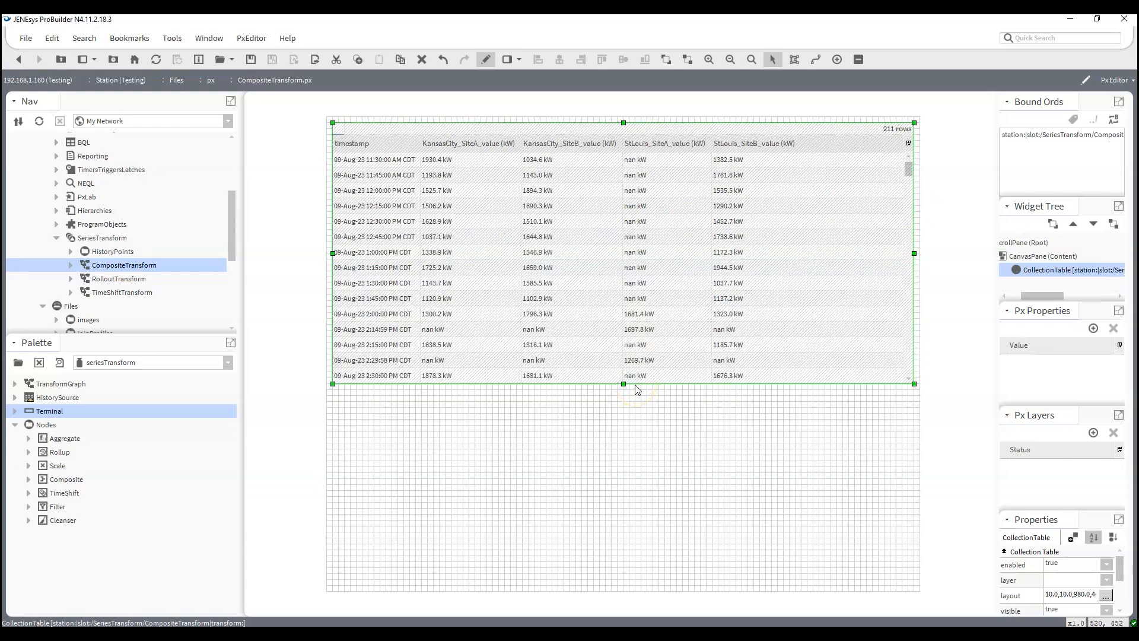
{"action": "left_click", "coordinate": [484, 59]}
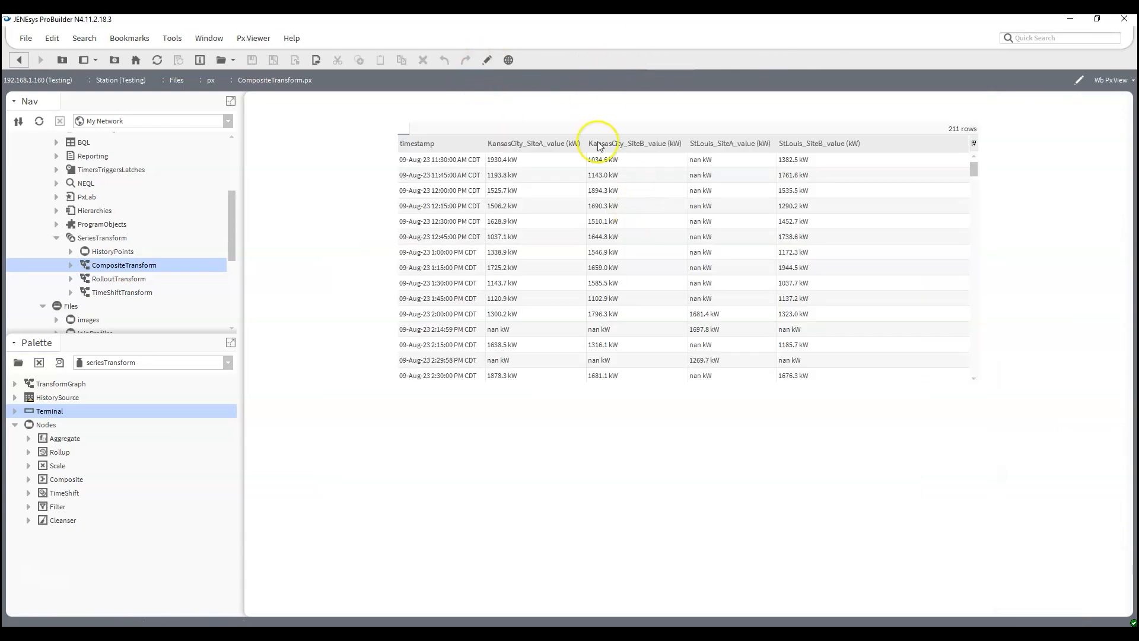
{"action": "left_click_drag", "start_coordinate": [974, 169], "coordinate": [951, 162]}
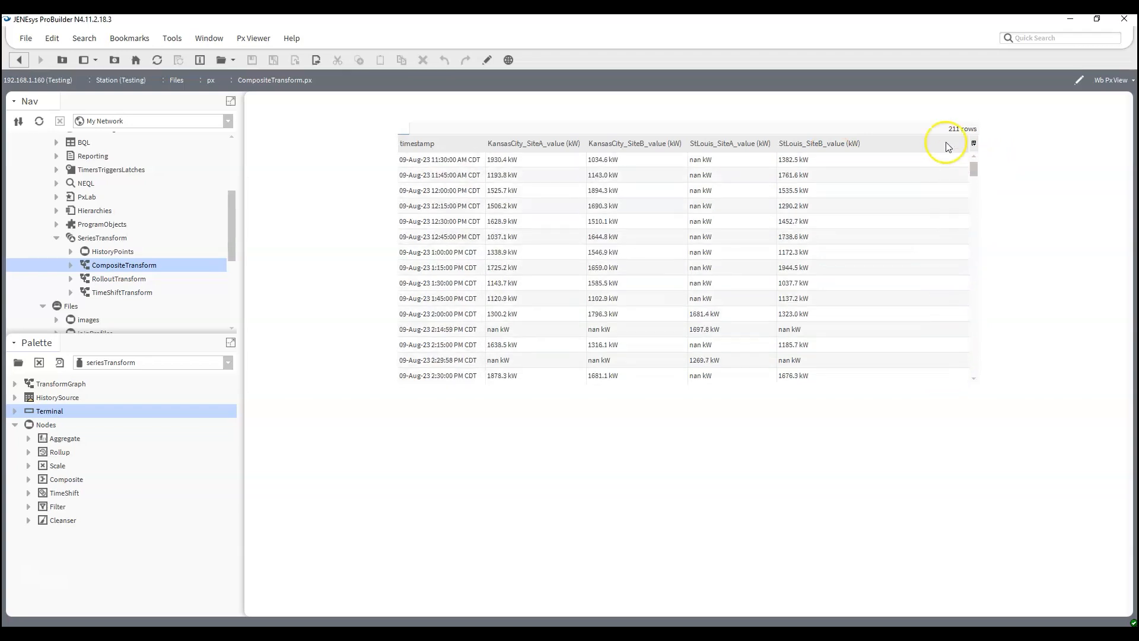
- Resume editing the page and start a Chart widget bound to the CompositeTransform graph on the canvas below the table
{"action": "left_click", "coordinate": [486, 61]}
{"action": "left_click_drag", "start_coordinate": [102, 274], "coordinate": [440, 389]}
{"action": "left_click_drag", "start_coordinate": [468, 433], "coordinate": [468, 434]}
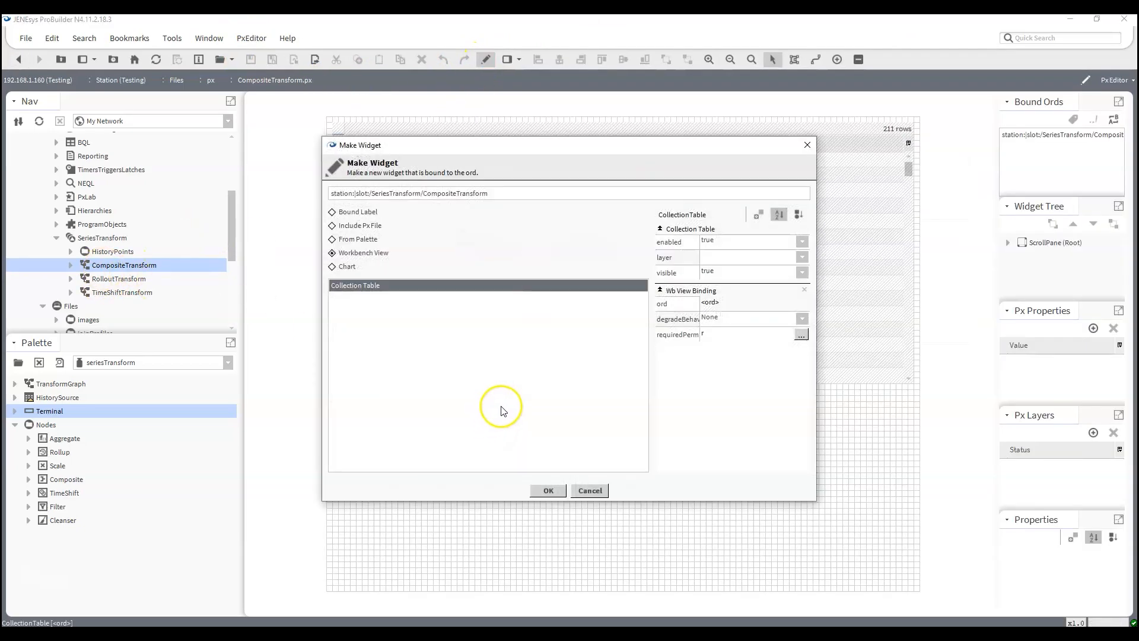
{"action": "left_click", "coordinate": [333, 267]}
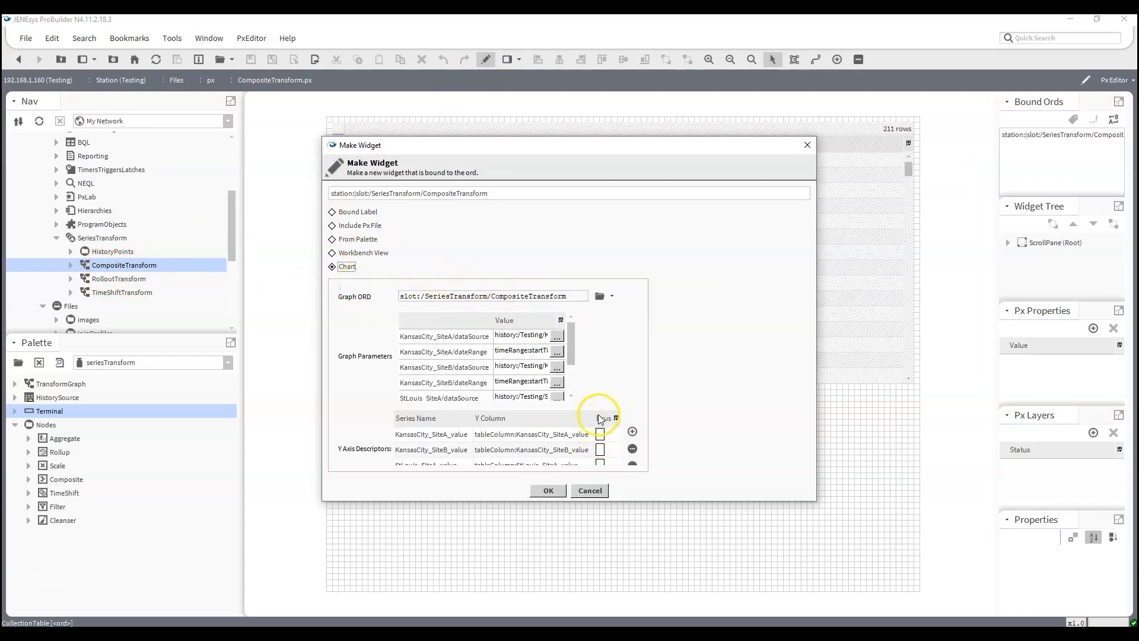
{"action": "left_click_drag", "start_coordinate": [503, 499], "coordinate": [542, 557]}
- Set the brush of the KansasCity_SiteA_value series to red
{"action": "left_click", "coordinate": [599, 439]}
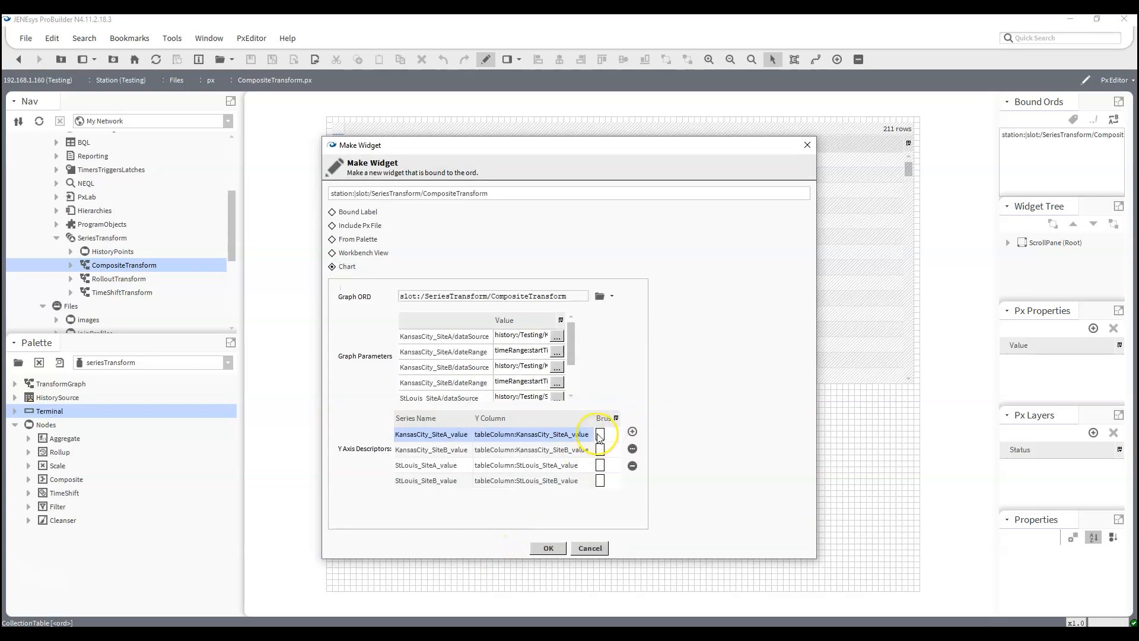
{"action": "double_click", "coordinate": [600, 438]}
{"action": "left_click", "coordinate": [530, 354]}
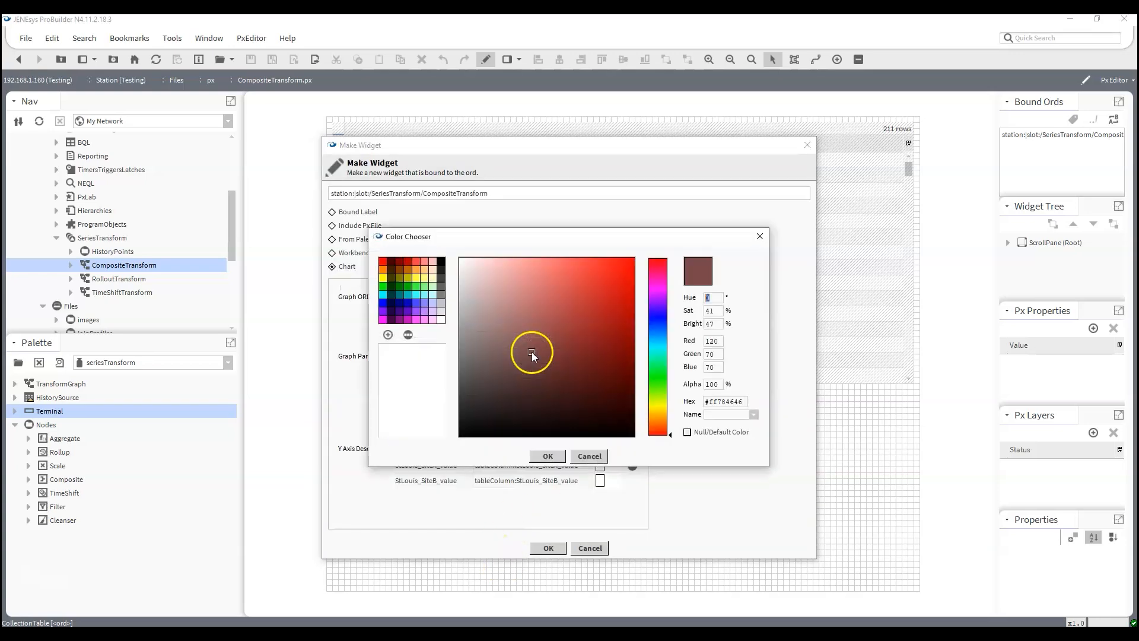
{"action": "left_click", "coordinate": [382, 261]}
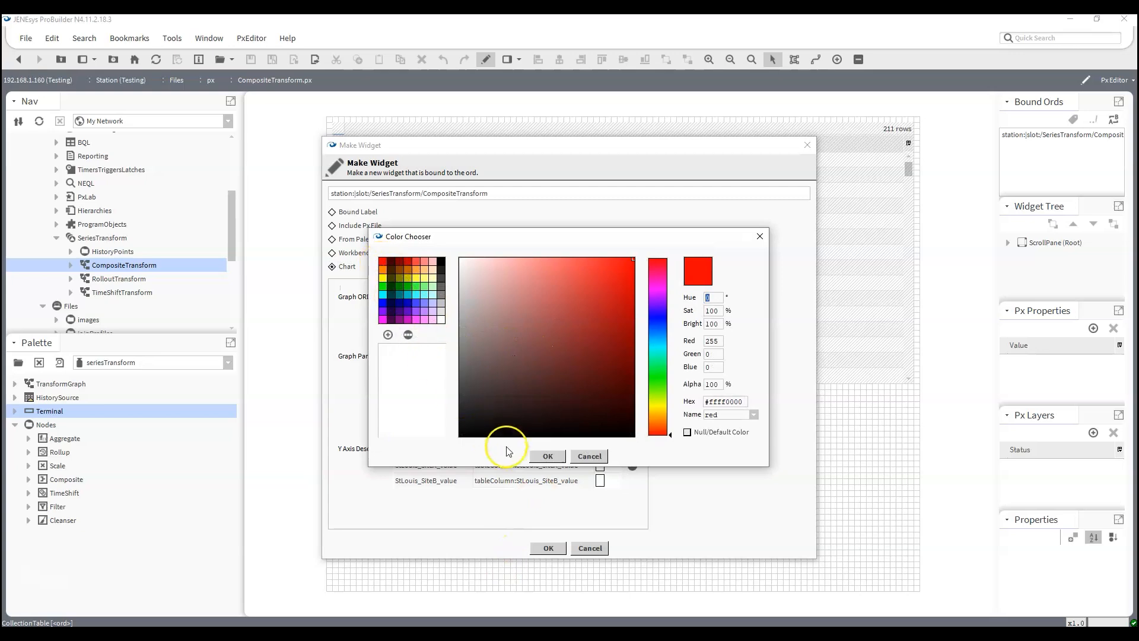
{"action": "left_click", "coordinate": [544, 456]}
{"action": "left_click", "coordinate": [555, 405]}
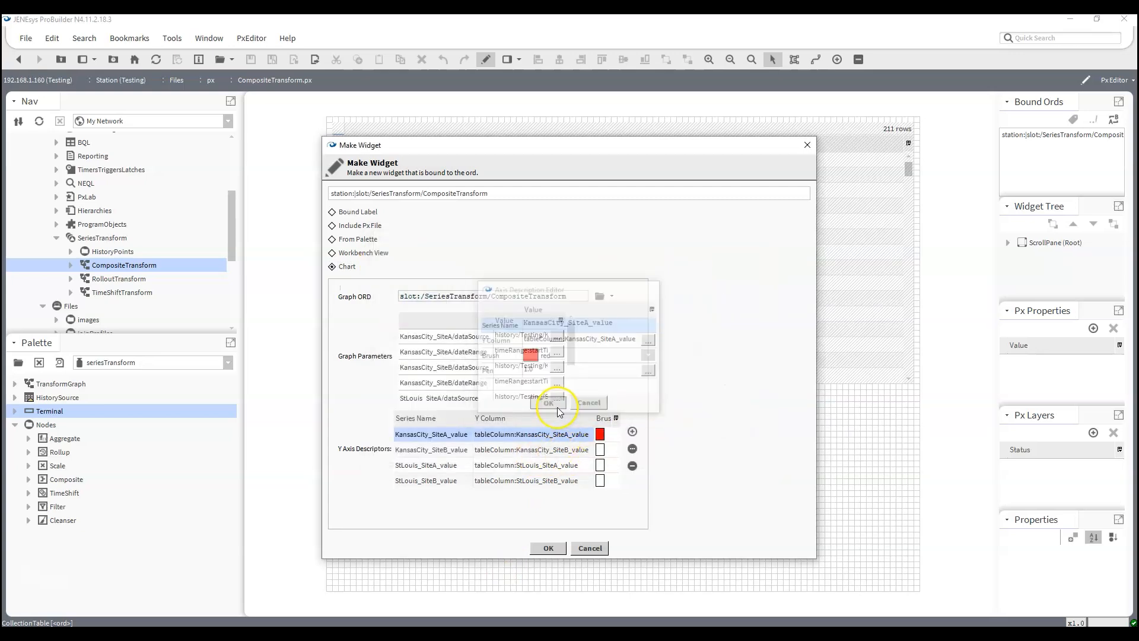
{"action": "double_click", "coordinate": [600, 450]}
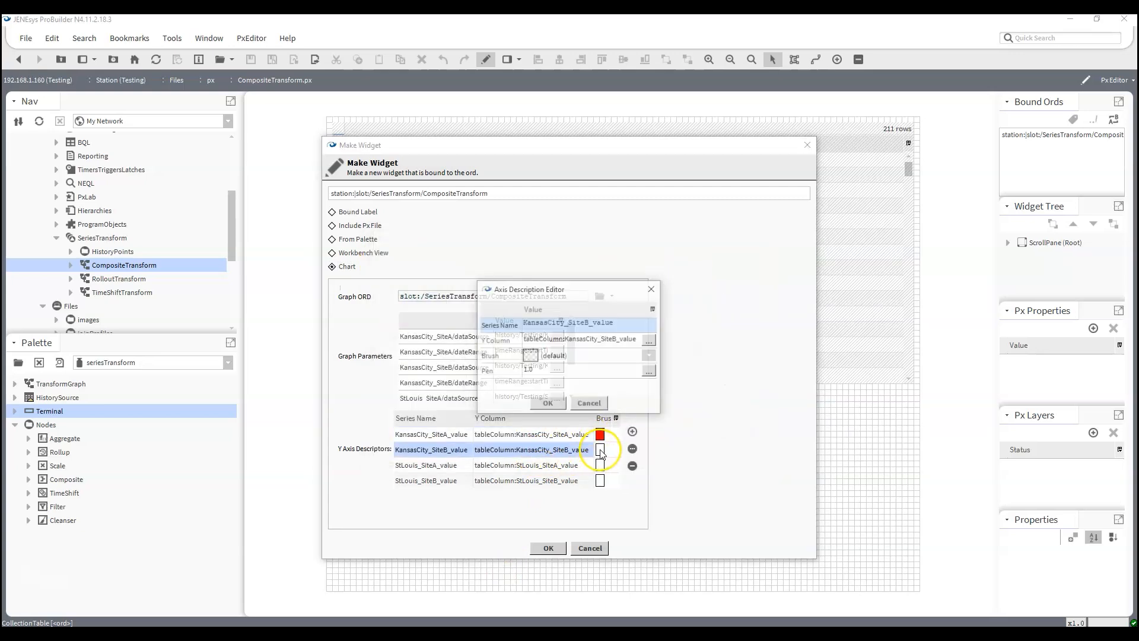
{"action": "left_click", "coordinate": [651, 357]}
{"action": "left_click", "coordinate": [635, 368]}
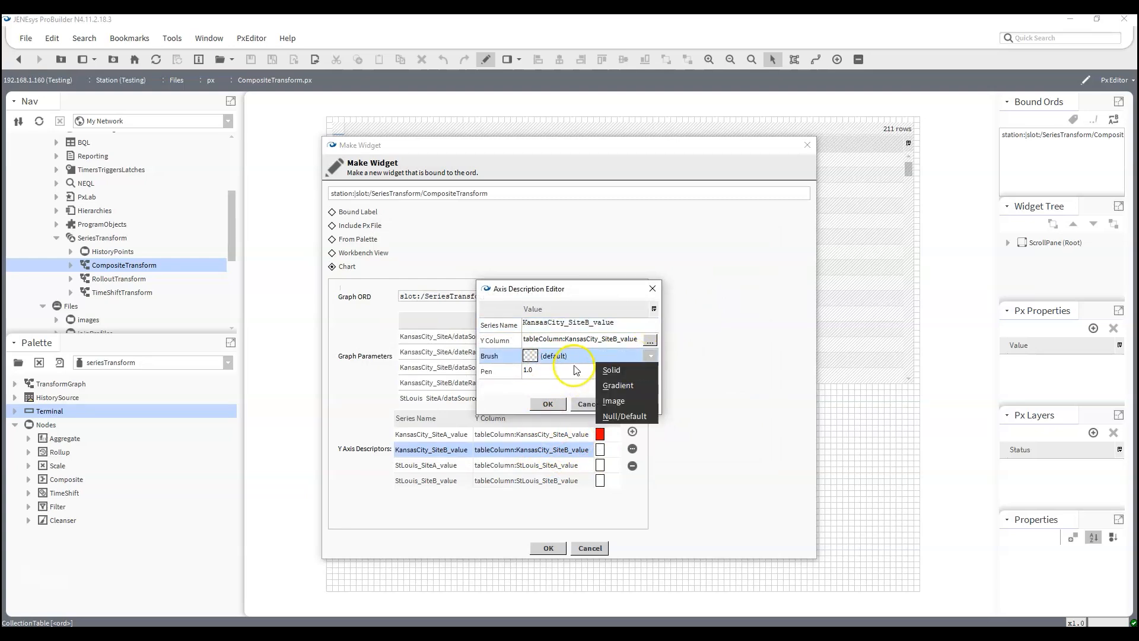
{"action": "left_click", "coordinate": [547, 404]}
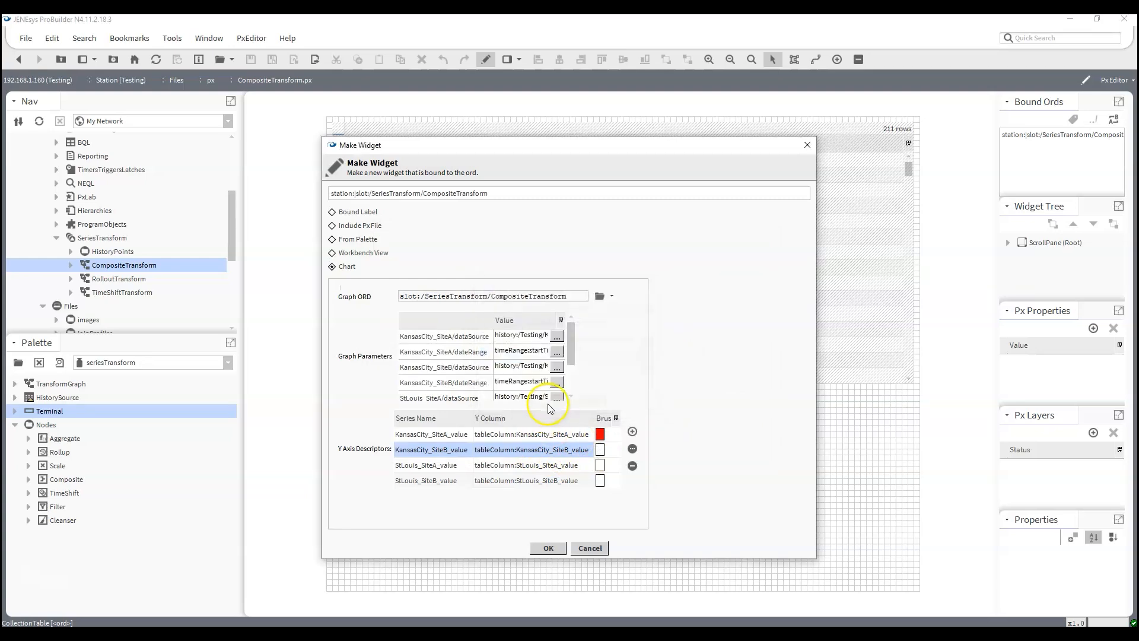
- Set the brush of the KansasCity_SiteB_value series to blue
{"action": "double_click", "coordinate": [598, 451]}
{"action": "left_click", "coordinate": [529, 354]}
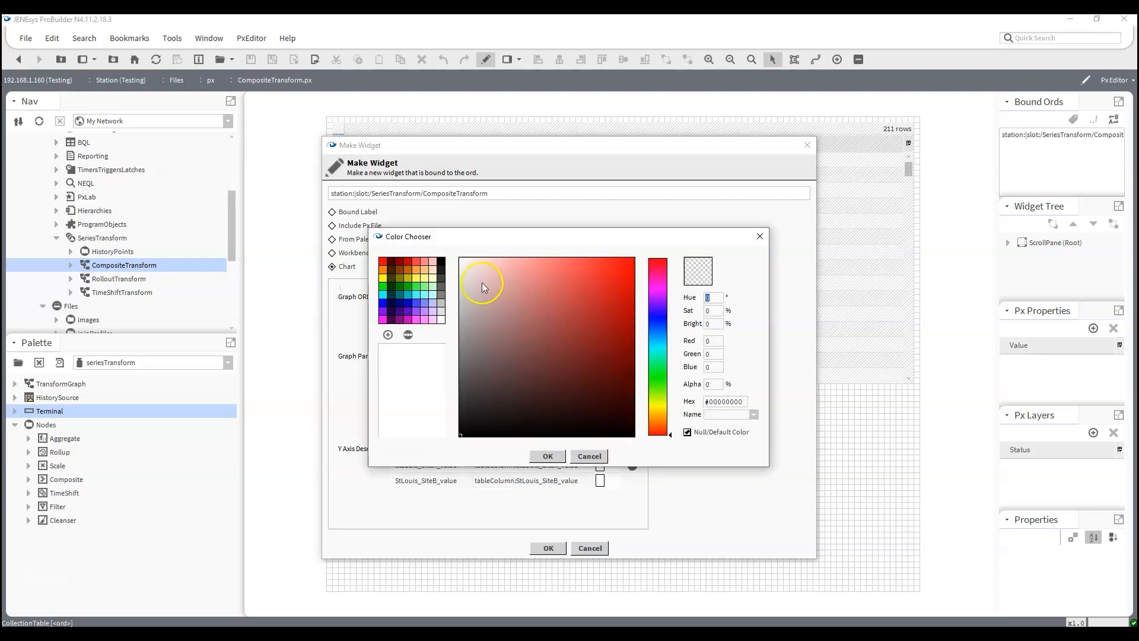
{"action": "left_click", "coordinate": [382, 319]}
{"action": "left_click", "coordinate": [382, 311]}
{"action": "left_click", "coordinate": [382, 304]}
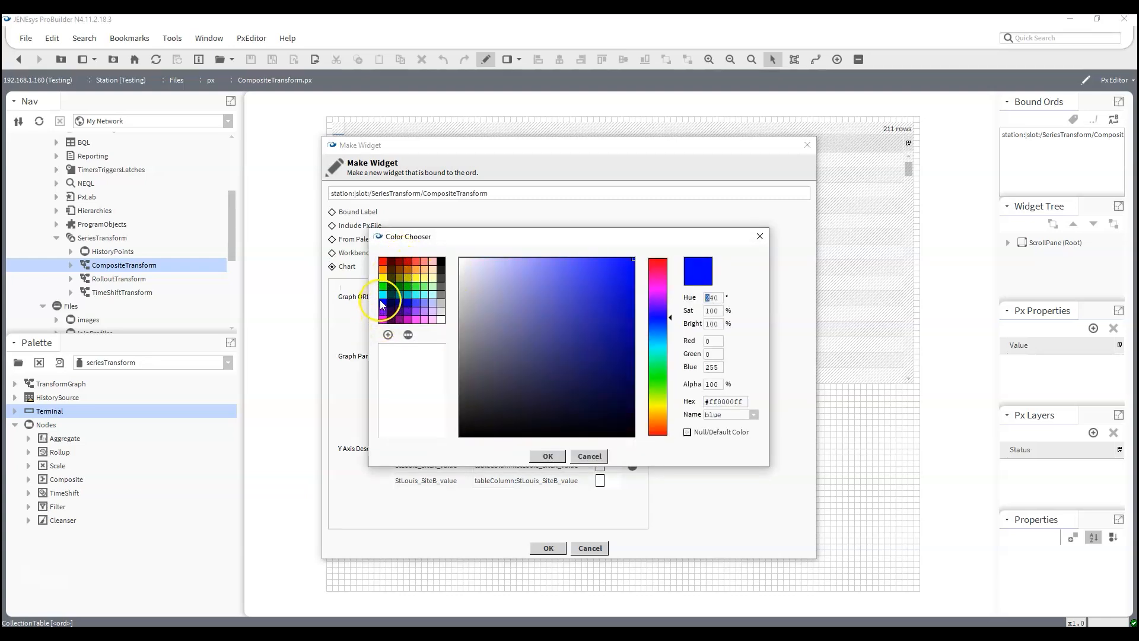
{"action": "left_click", "coordinate": [548, 456]}
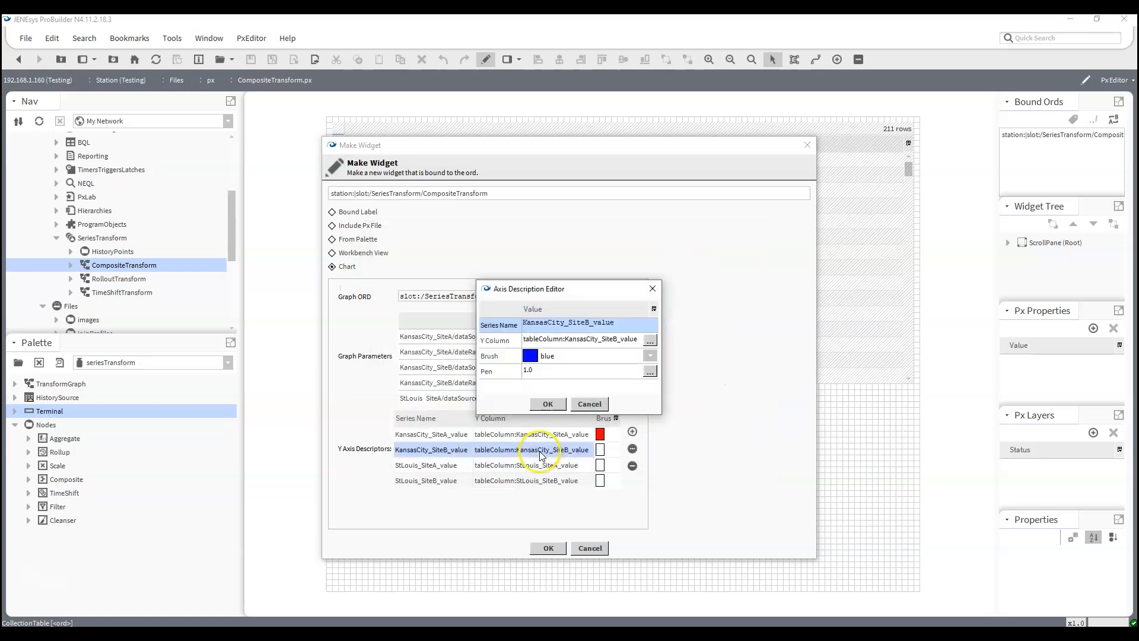
{"action": "left_click", "coordinate": [549, 404]}
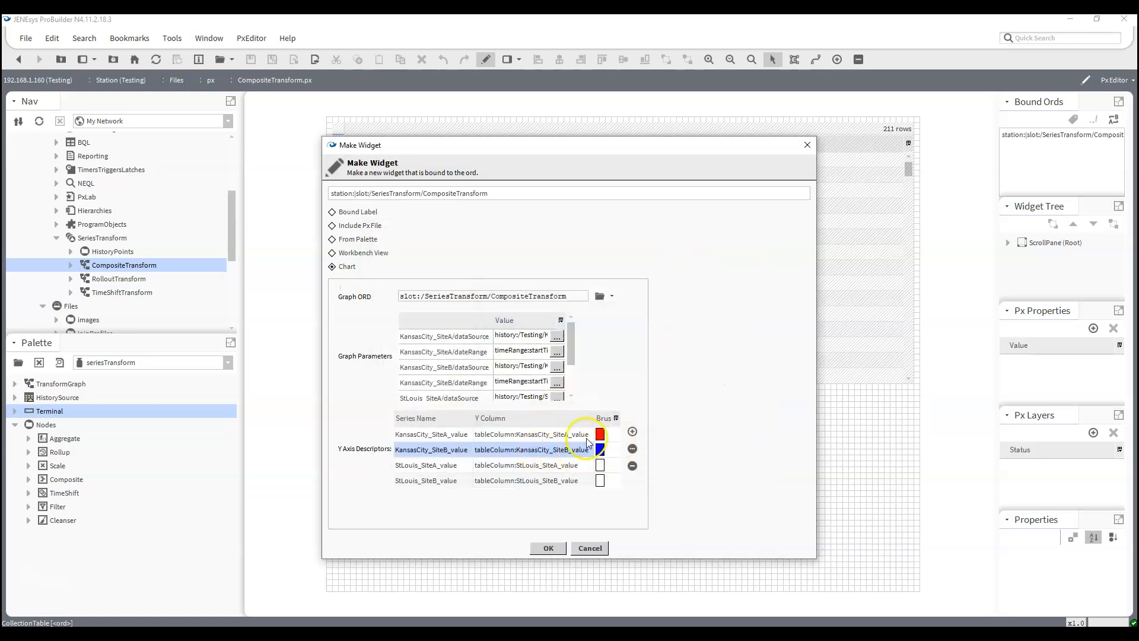
- Set the brush of the StLouis_SiteA_value series to yellow
{"action": "double_click", "coordinate": [601, 466]}
{"action": "left_click", "coordinate": [525, 356]}
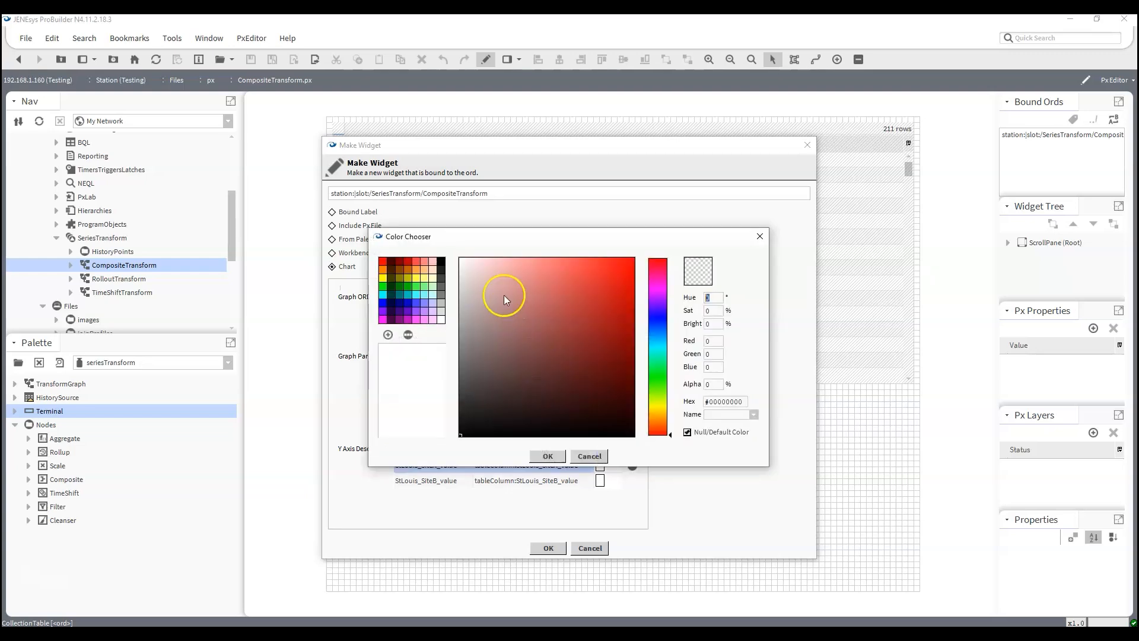
{"action": "left_click", "coordinate": [417, 284]}
{"action": "left_click", "coordinate": [425, 285]}
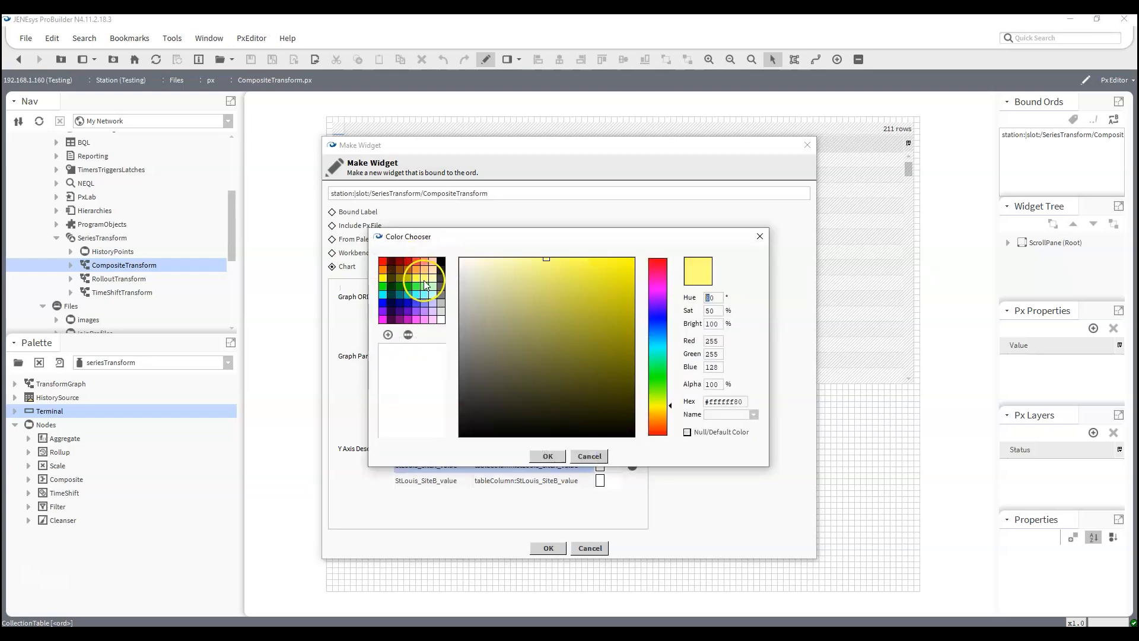
{"action": "left_click", "coordinate": [416, 287]}
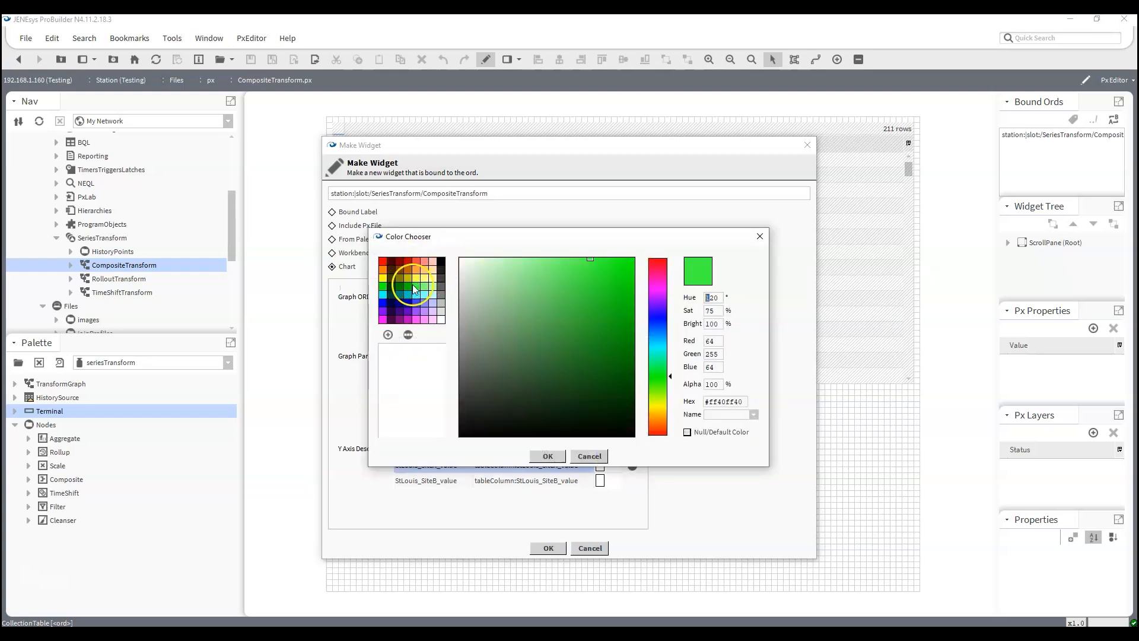
{"action": "left_click", "coordinate": [383, 280]}
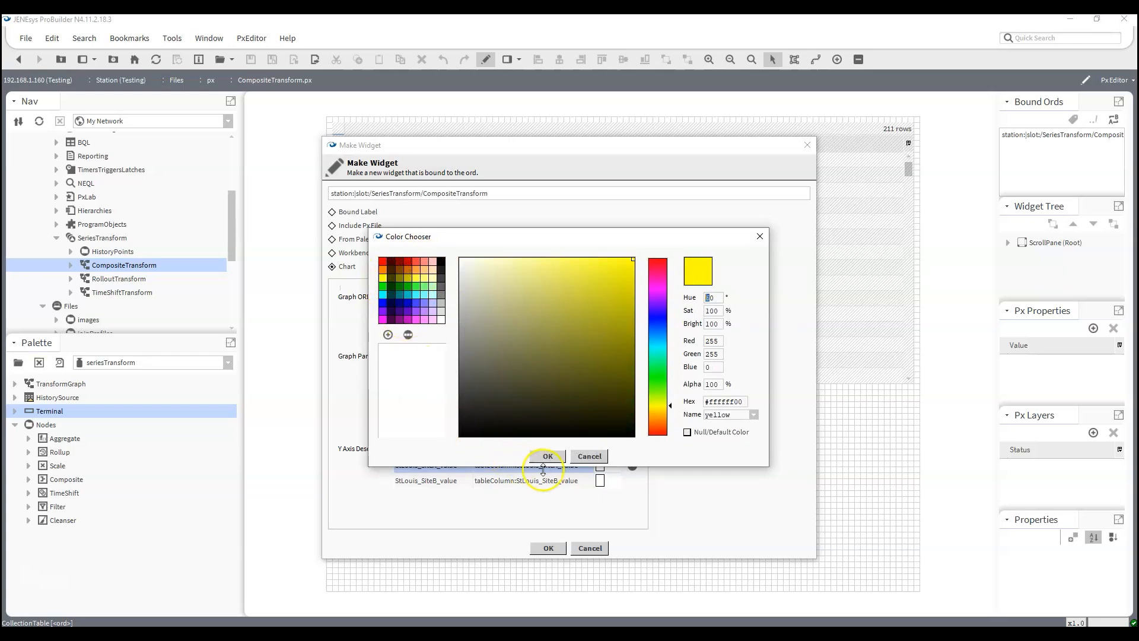
{"action": "left_click", "coordinate": [548, 455]}
{"action": "left_click", "coordinate": [548, 404]}
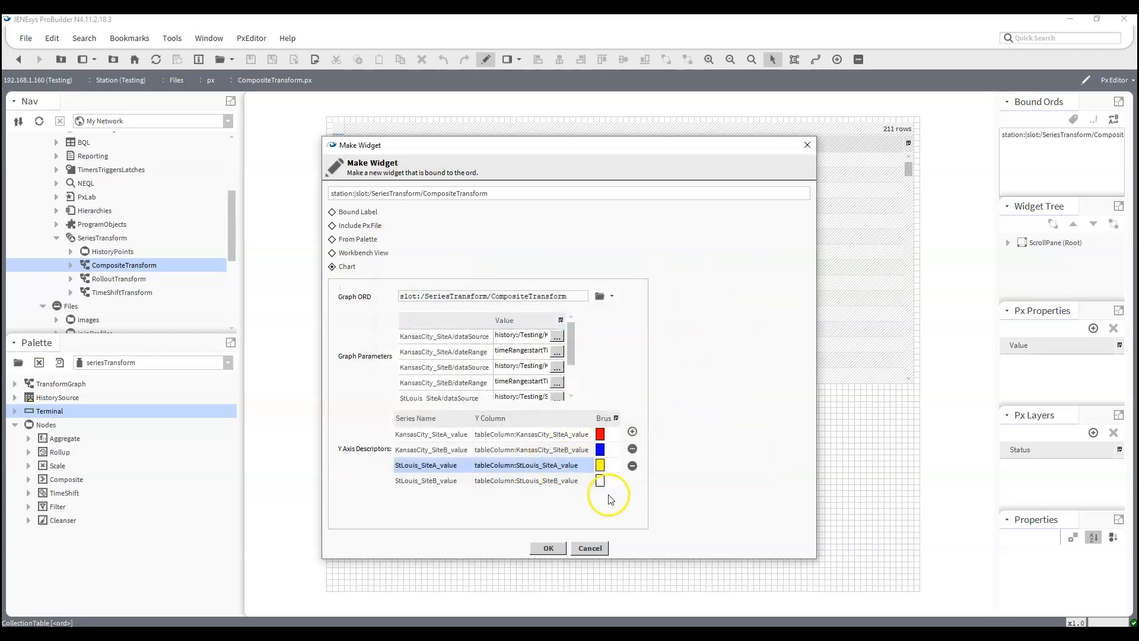
- Set the brush of the StLouis_SiteB_value series to magenta
{"action": "double_click", "coordinate": [601, 481]}
{"action": "left_click", "coordinate": [531, 356]}
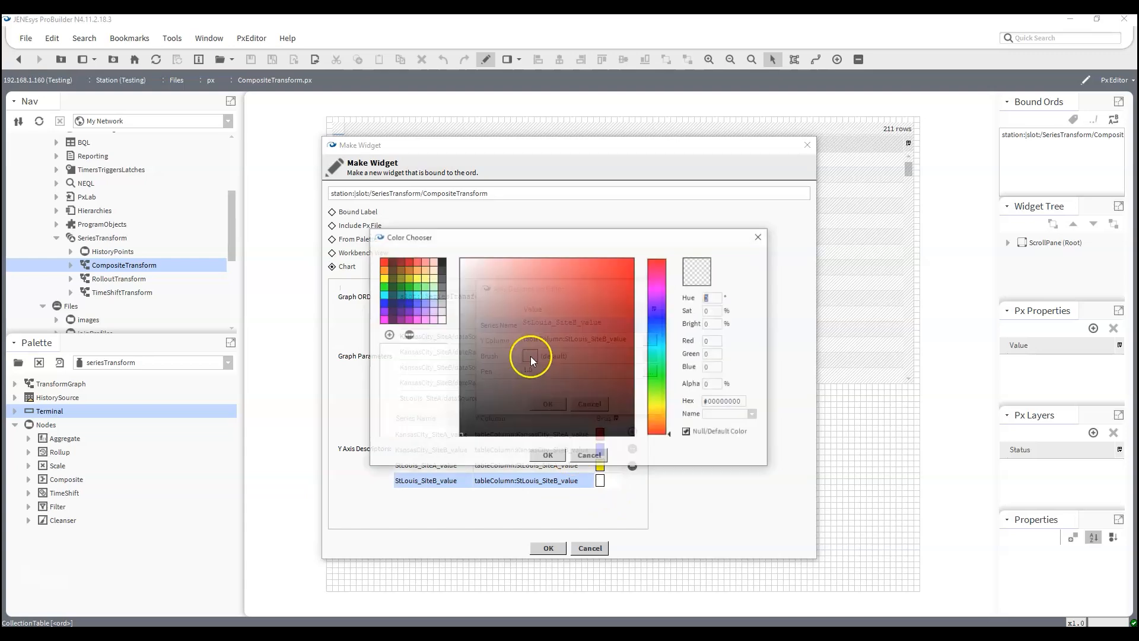
{"action": "left_click", "coordinate": [383, 319]}
{"action": "left_click", "coordinate": [545, 457]}
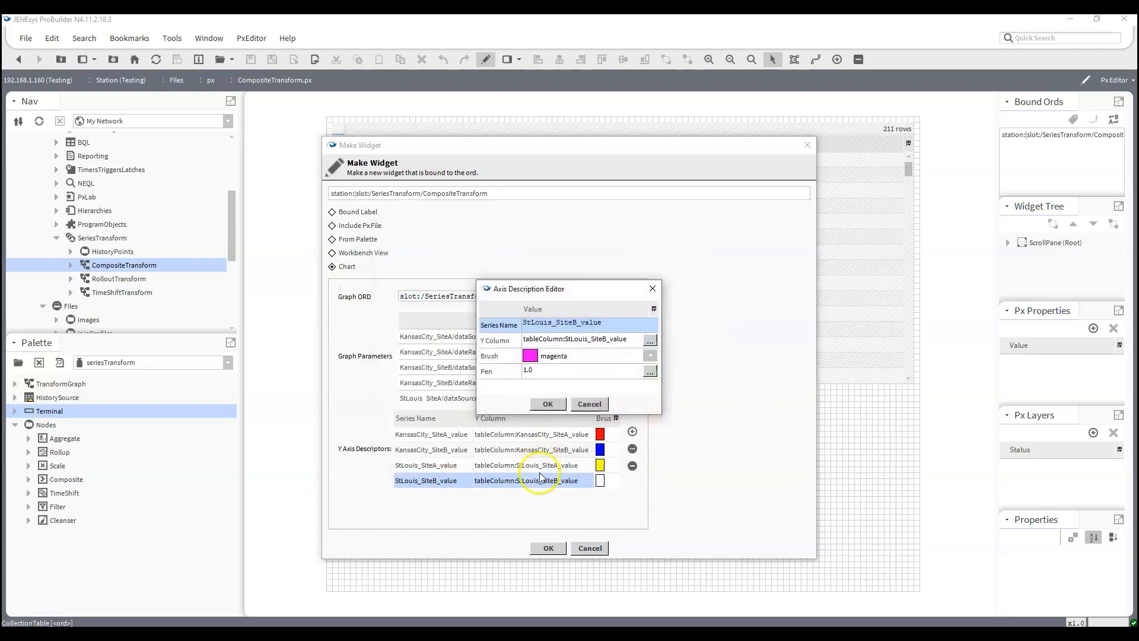
{"action": "left_click", "coordinate": [548, 404]}
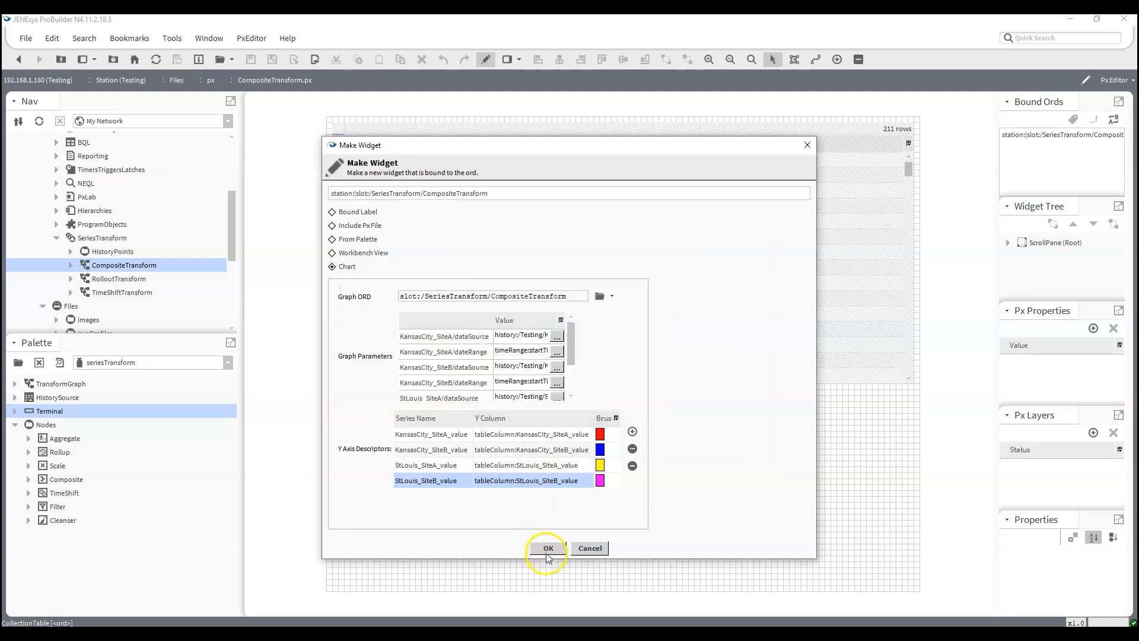
- Create the chart widget and fit it across the canvas area below the table, matching the table's width
{"action": "left_click", "coordinate": [548, 548]}
{"action": "left_click_drag", "start_coordinate": [468, 437], "coordinate": [332, 387]}
{"action": "left_click_drag", "start_coordinate": [588, 459], "coordinate": [911, 504]}
{"action": "left_click_drag", "start_coordinate": [913, 505], "coordinate": [914, 504]}
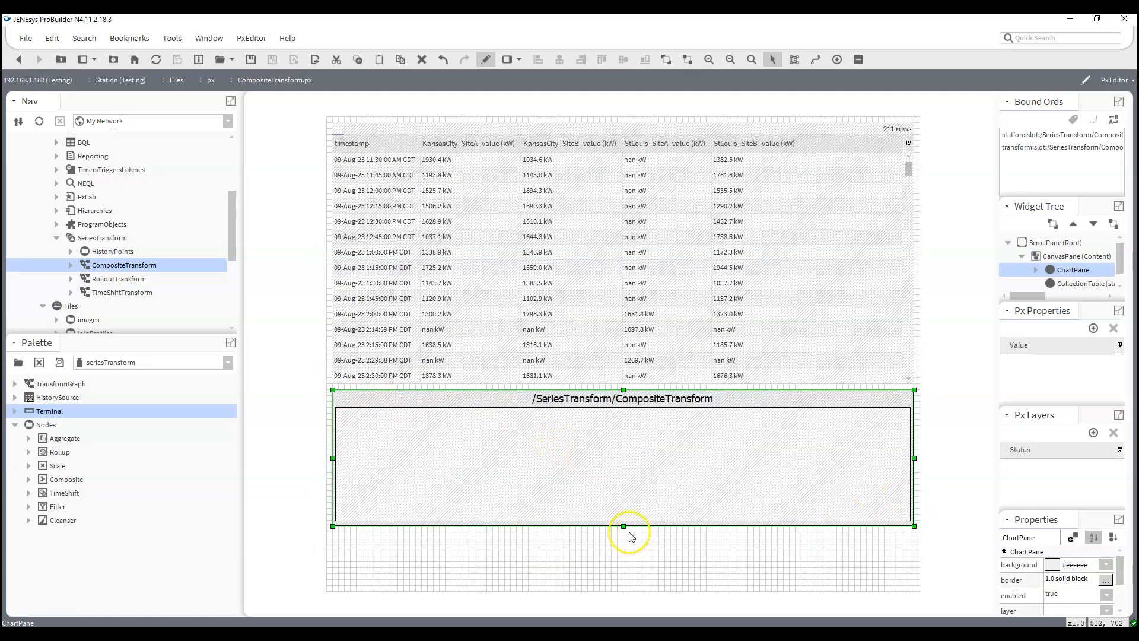
{"action": "left_click_drag", "start_coordinate": [624, 526], "coordinate": [623, 585]}
- Shorten the collection table slightly, extend the chart pane's upper edge toward it, and preview the page
{"action": "left_click", "coordinate": [624, 365]}
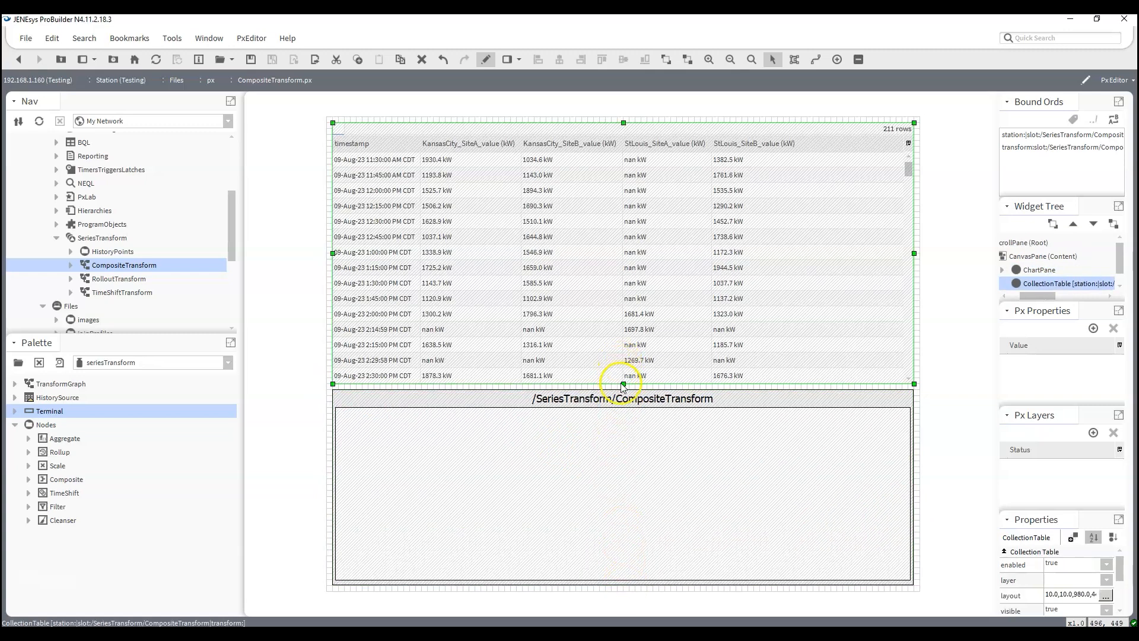
{"action": "left_click_drag", "start_coordinate": [622, 383], "coordinate": [623, 372]}
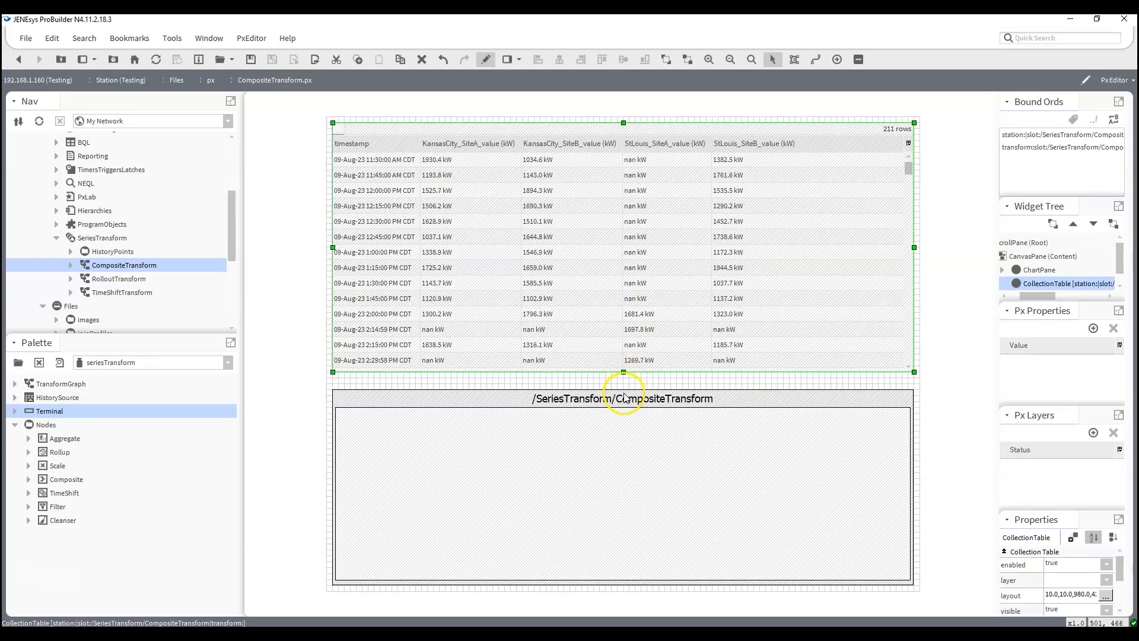
{"action": "left_click", "coordinate": [624, 397]}
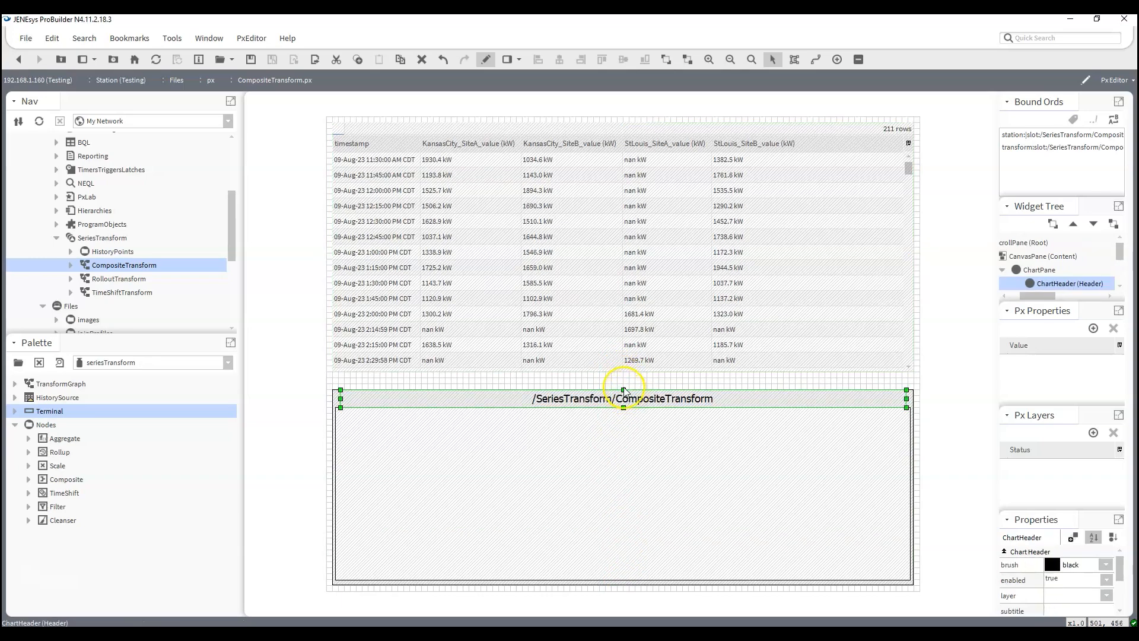
{"action": "left_click", "coordinate": [336, 398]}
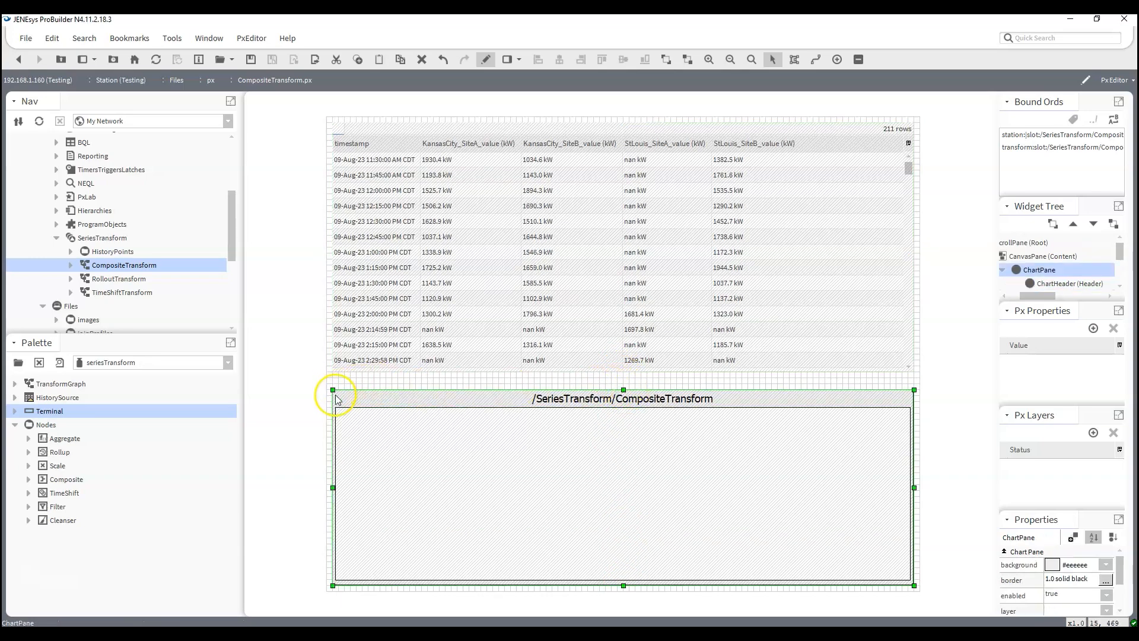
{"action": "left_click_drag", "start_coordinate": [333, 389], "coordinate": [329, 376]}
{"action": "left_click", "coordinate": [485, 60]}
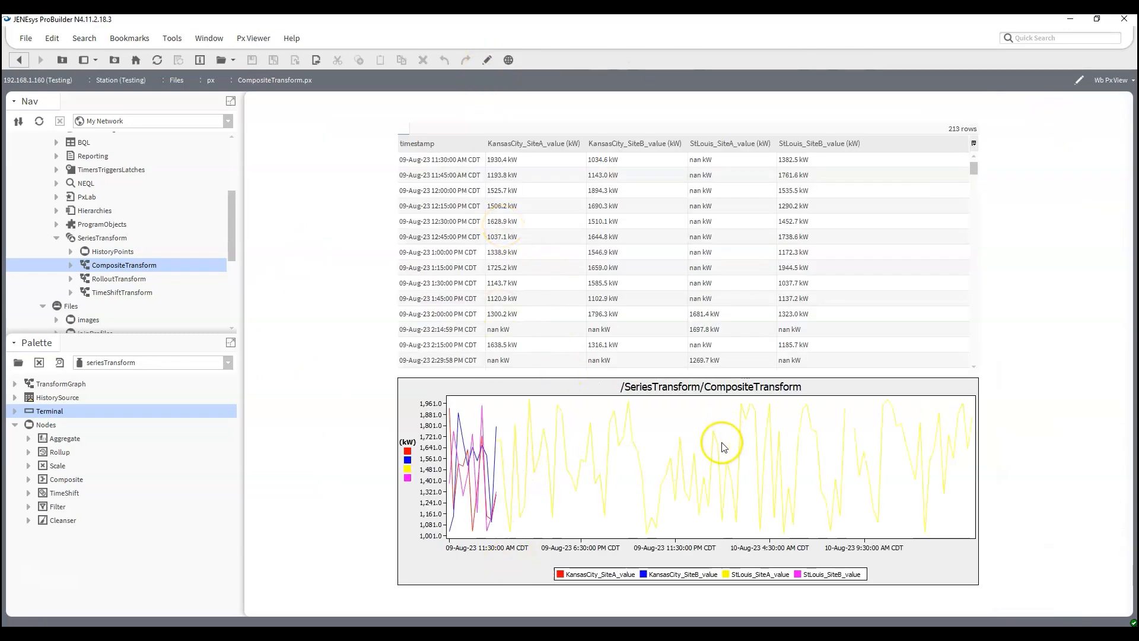
{"action": "mouse_move", "coordinate": [651, 414]}
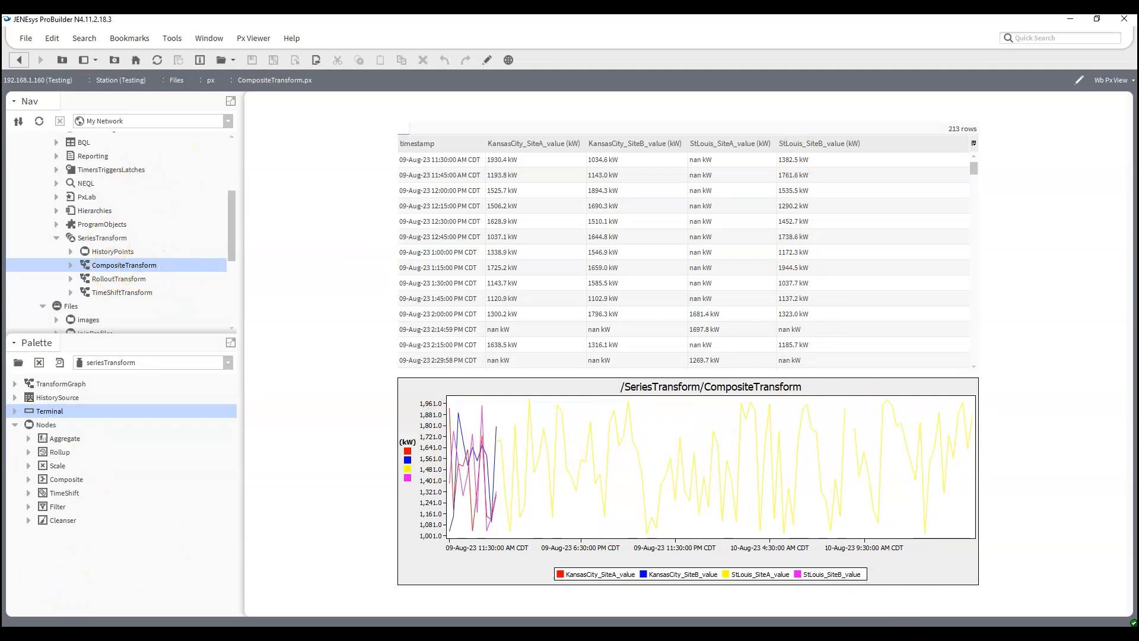
- In the CompositeTransform wire sheet, move the Terminal node farther from the Composite node and delete the link between them
{"action": "double_click", "coordinate": [131, 266]}
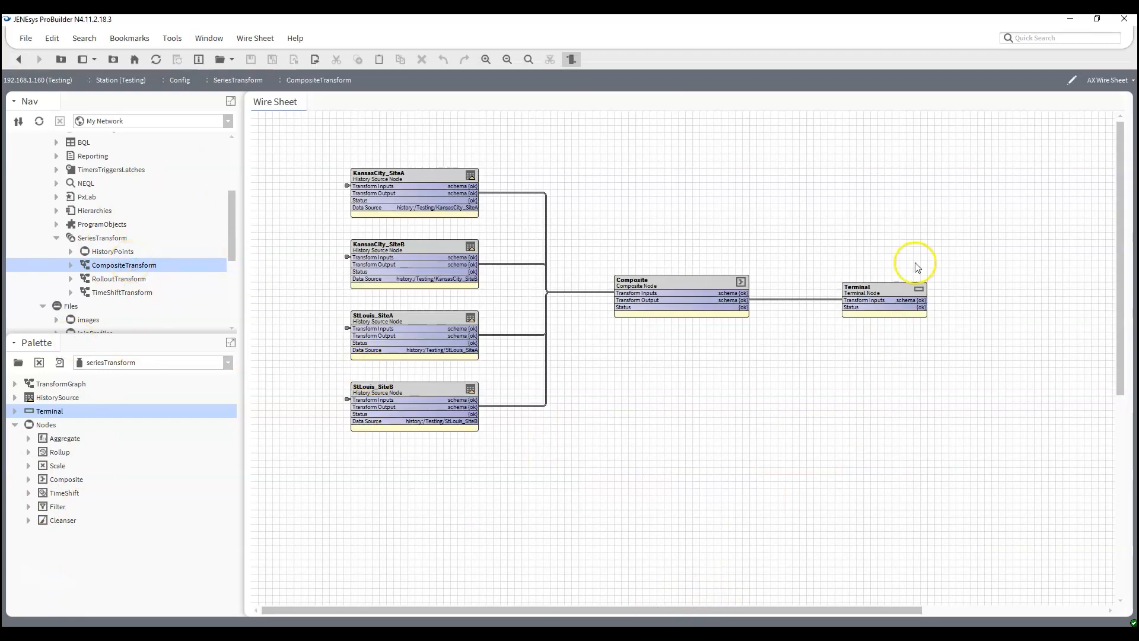
{"action": "left_click_drag", "start_coordinate": [887, 290], "coordinate": [978, 288]}
{"action": "left_click", "coordinate": [865, 397]}
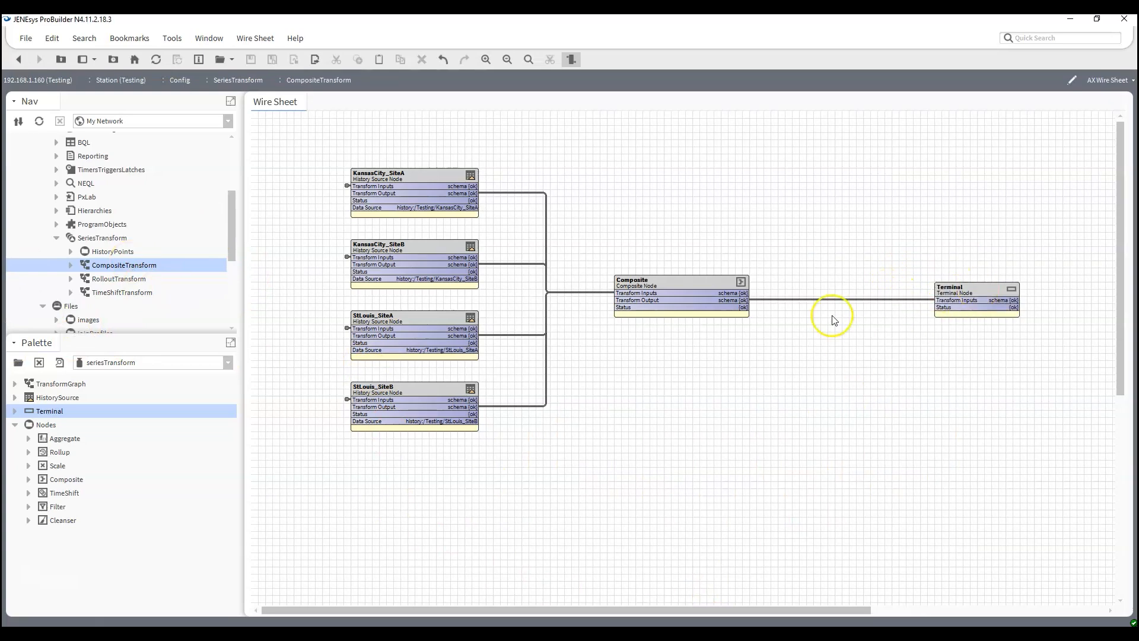
{"action": "left_click", "coordinate": [816, 300]}
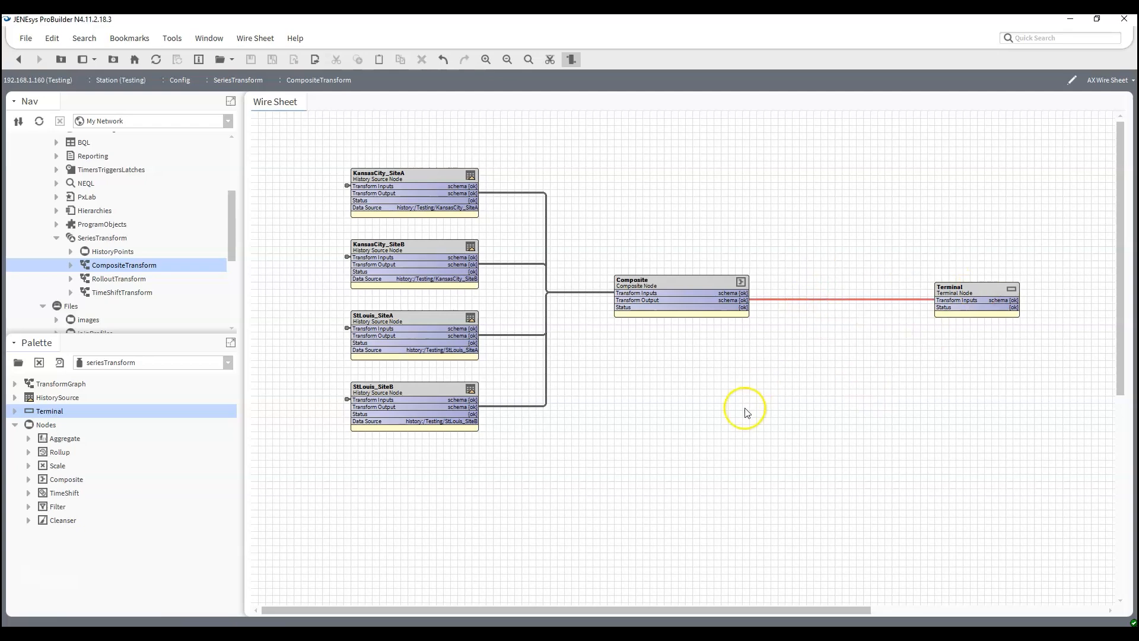
{"action": "right_click", "coordinate": [815, 302]}
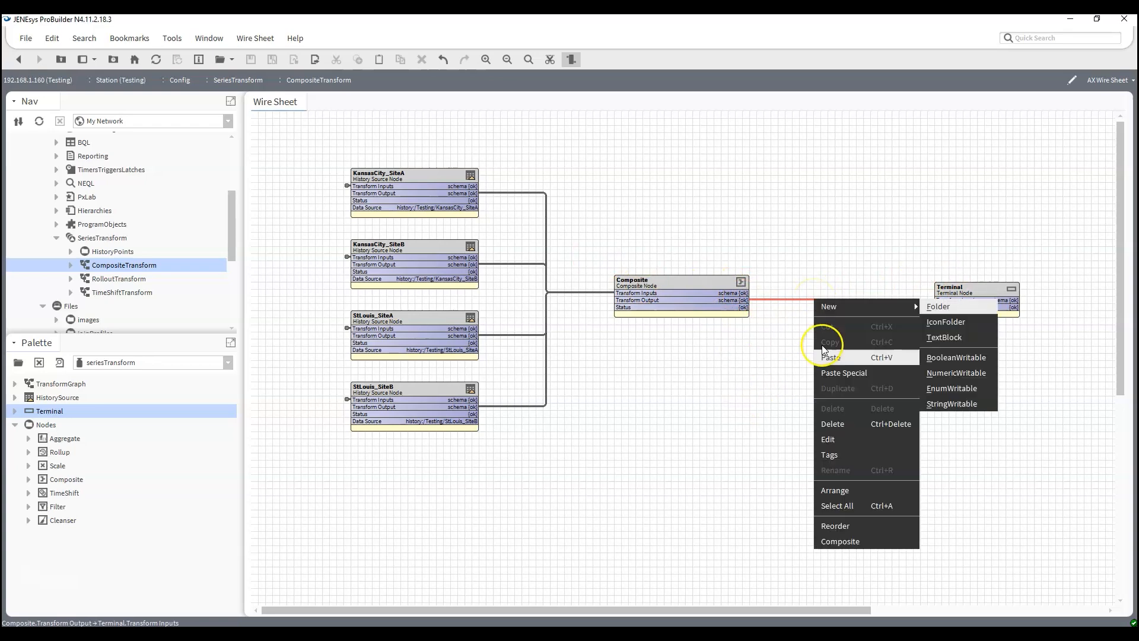
{"action": "left_click", "coordinate": [833, 425]}
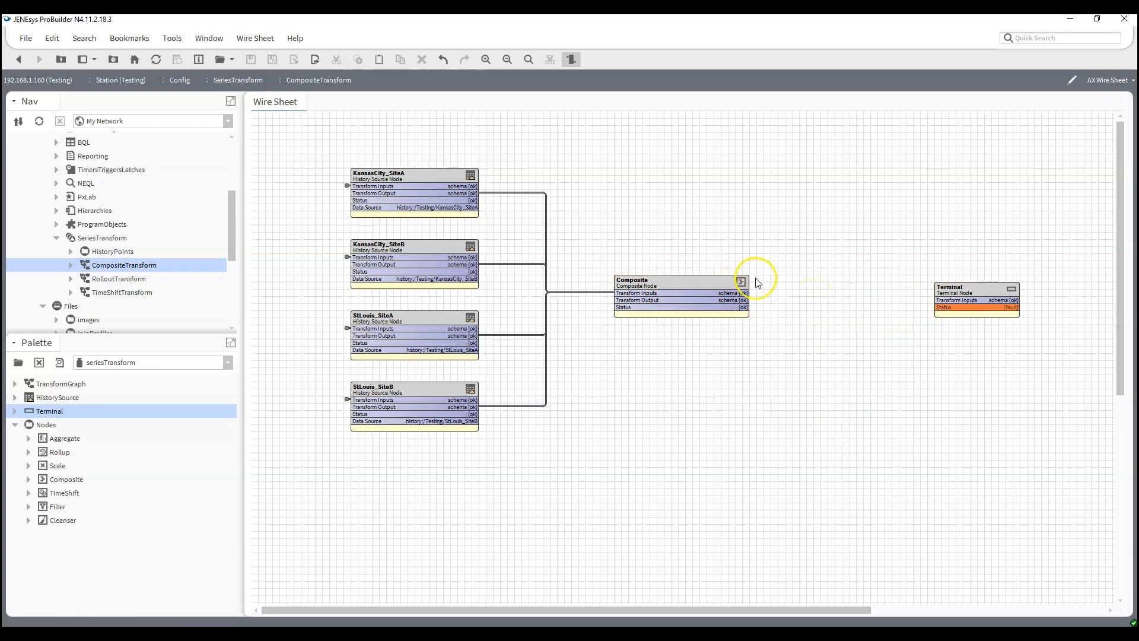
- Add an Aggregate node between Composite and Terminal, linking Composite's output to its inputs and its output to Terminal's inputs
{"action": "left_click", "coordinate": [55, 439]}
{"action": "left_click_drag", "start_coordinate": [55, 439], "coordinate": [817, 275]}
{"action": "left_click", "coordinate": [550, 337]}
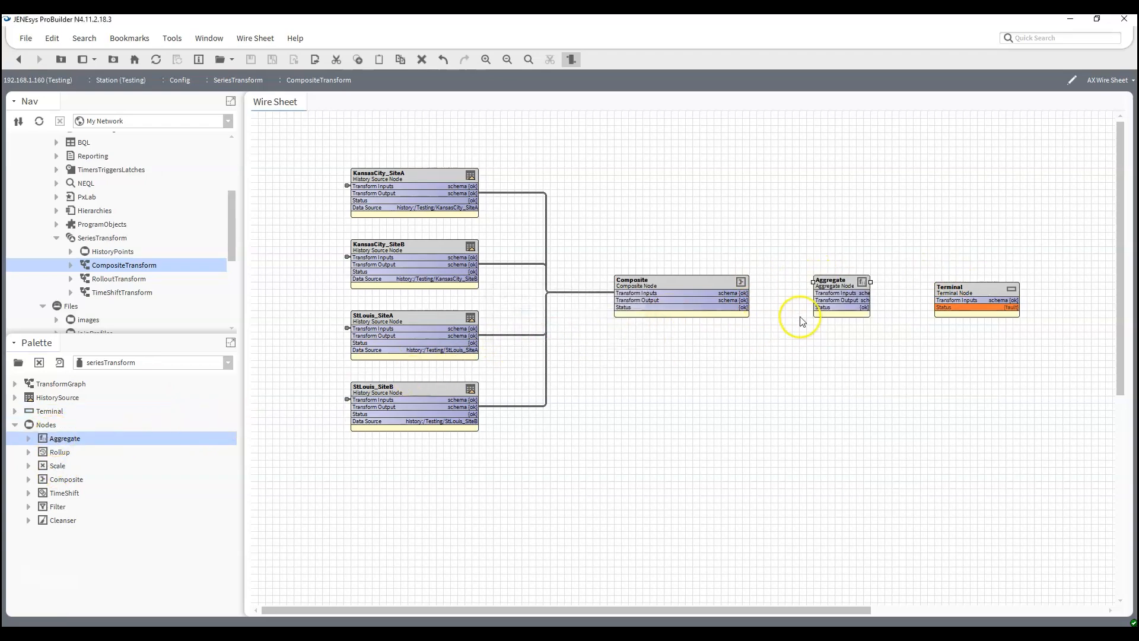
{"action": "left_click_drag", "start_coordinate": [744, 300], "coordinate": [972, 298]}
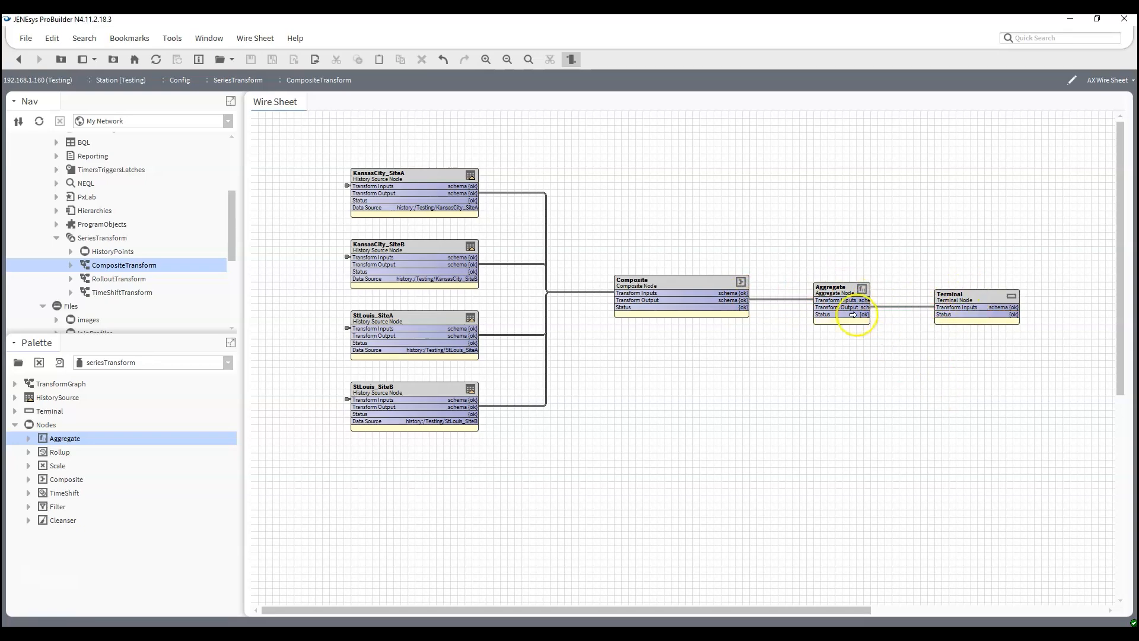
- Widen the Aggregate node, open its properties and fill the schema with the incoming fields and all available aggregate functions
{"action": "left_click", "coordinate": [837, 290]}
{"action": "left_click_drag", "start_coordinate": [871, 289], "coordinate": [899, 289]}
{"action": "double_click", "coordinate": [846, 300]}
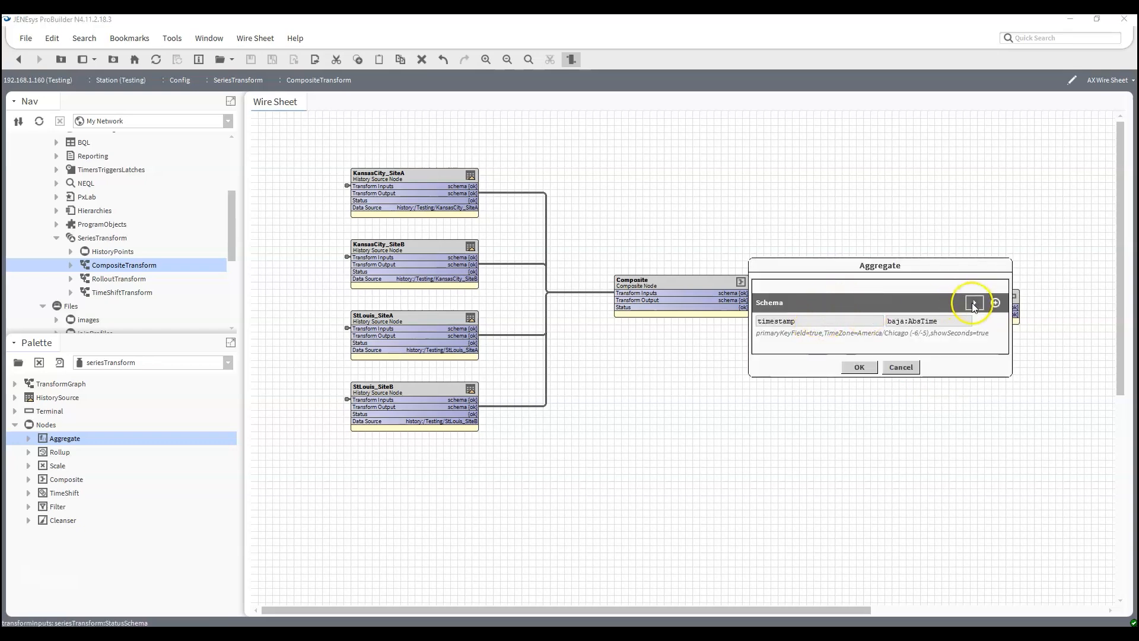
{"action": "left_click", "coordinate": [974, 304]}
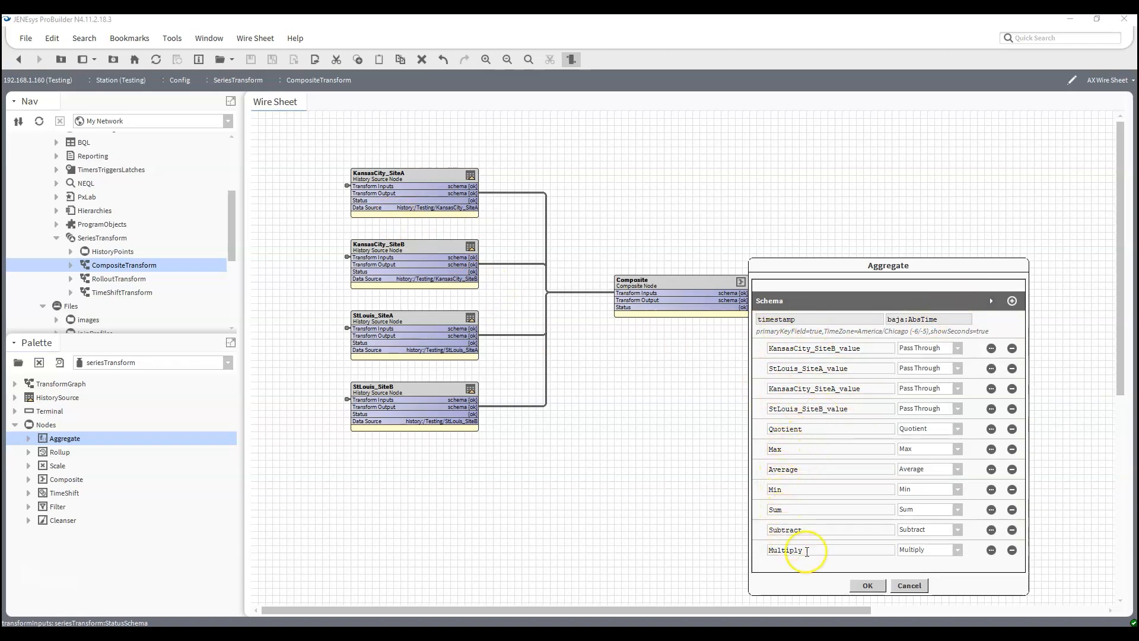
- Remove the Multiply, Subtract and Quotient entries from the Aggregate schema and accept the changes
{"action": "left_click", "coordinate": [1012, 550]}
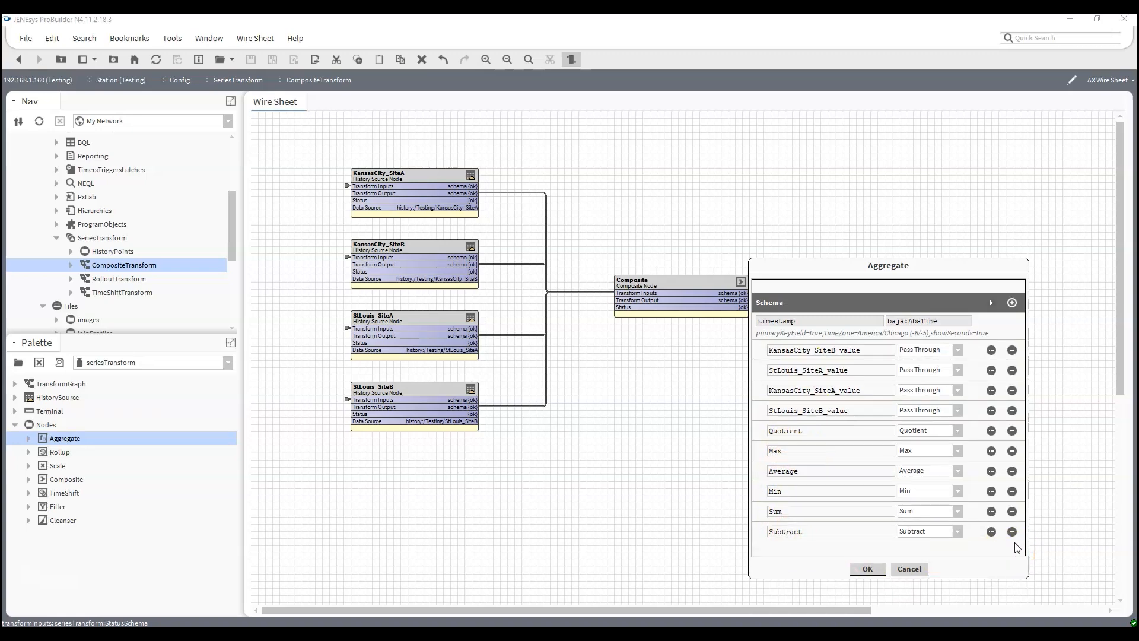
{"action": "left_click", "coordinate": [1013, 532]}
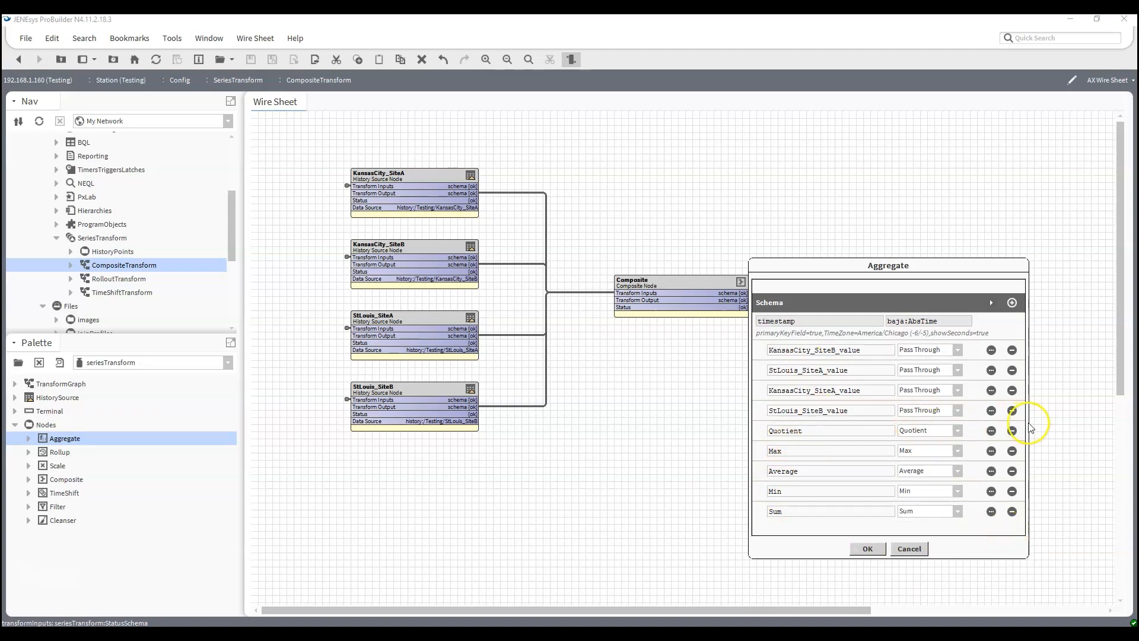
{"action": "left_click", "coordinate": [1013, 430]}
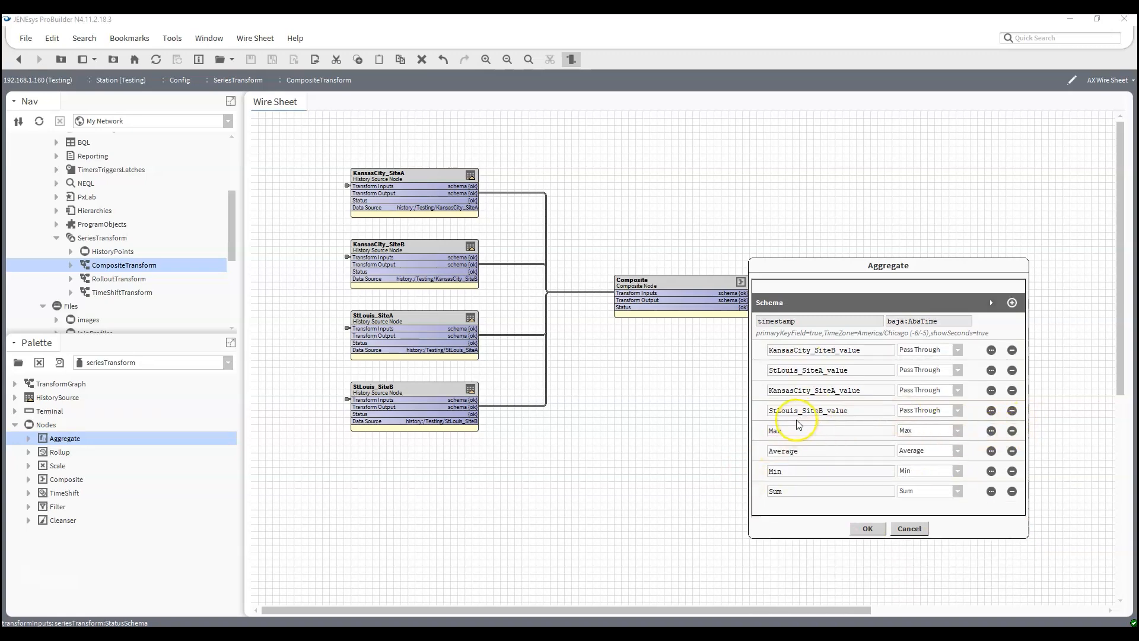
{"action": "left_click", "coordinate": [866, 527]}
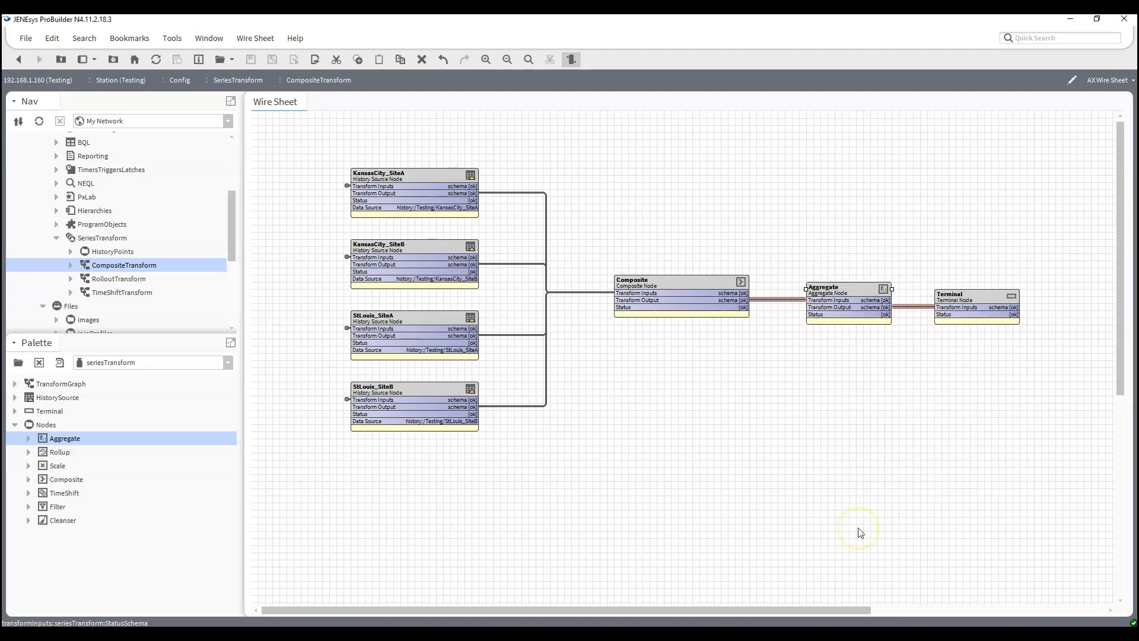
- Resolve the CompositeTransform graph with its existing parameters and review the aggregate columns in the collection table
{"action": "right_click", "coordinate": [137, 266]}
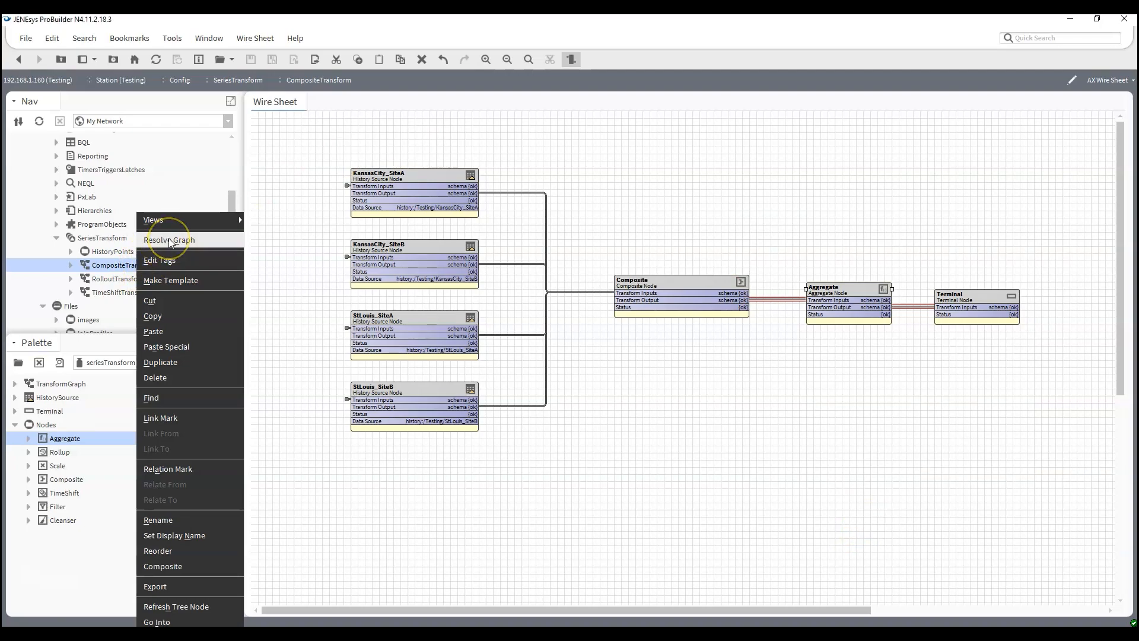
{"action": "left_click", "coordinate": [170, 240]}
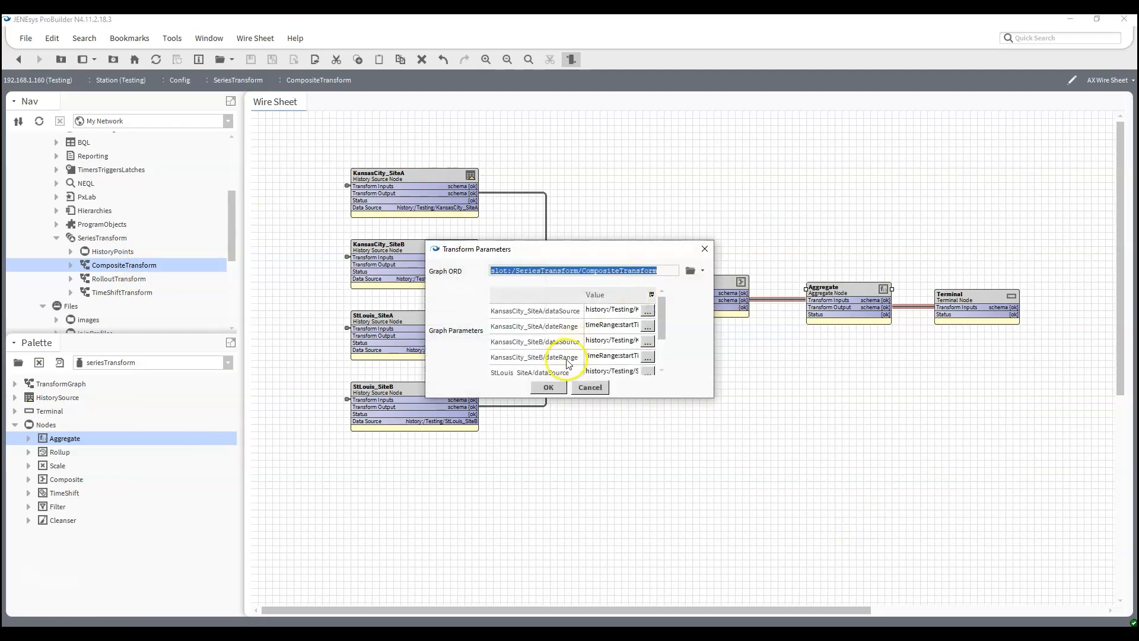
{"action": "left_click", "coordinate": [555, 388]}
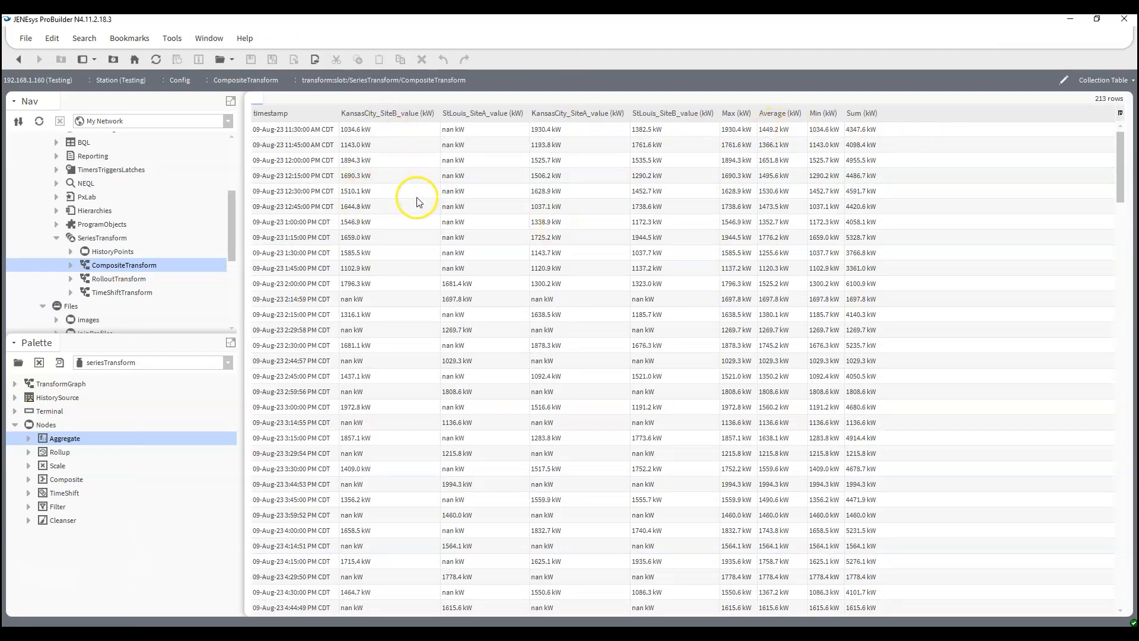
{"action": "scroll", "coordinate": [418, 207], "scroll_direction": "down", "scroll_amount": 5}
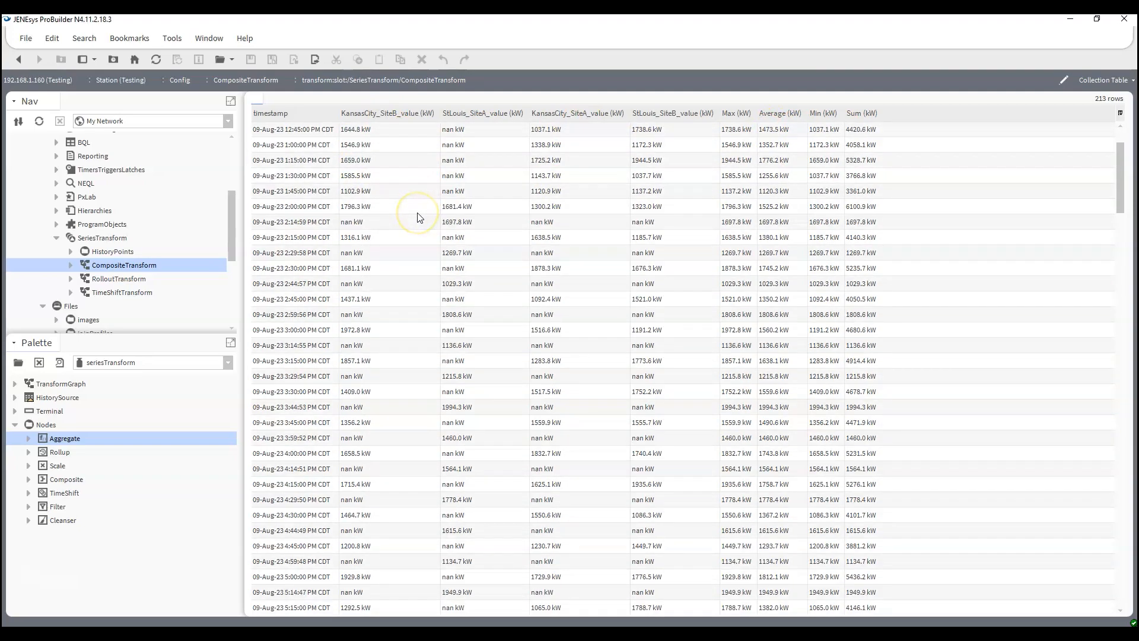
{"action": "scroll", "coordinate": [417, 218], "scroll_direction": "down", "scroll_amount": 8}
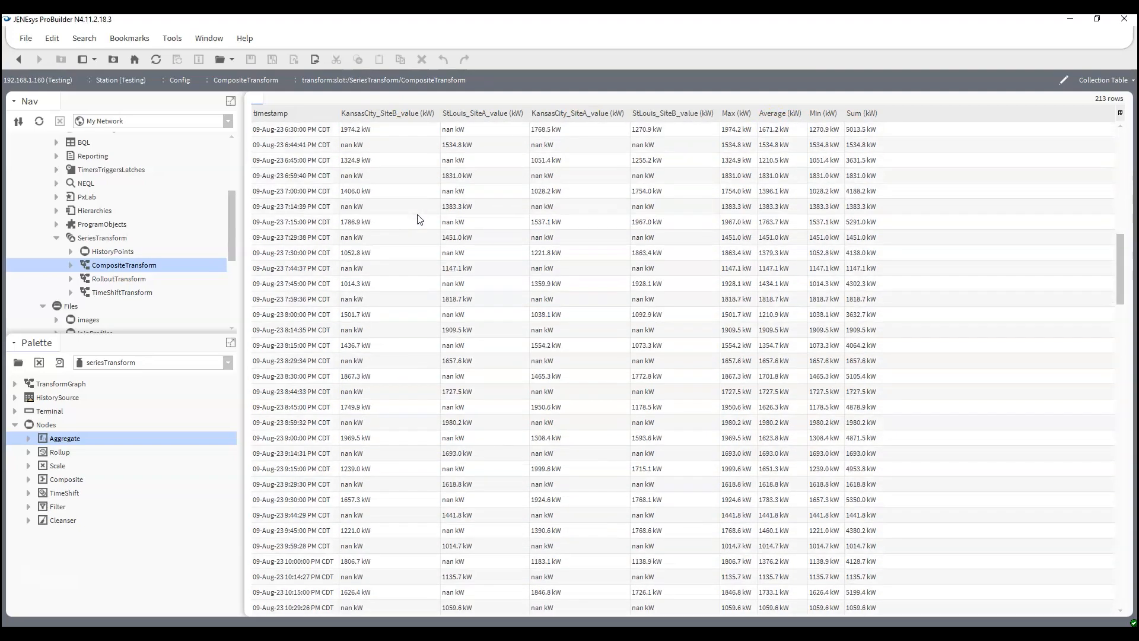
{"action": "scroll", "coordinate": [417, 220], "scroll_direction": "up", "scroll_amount": 13}
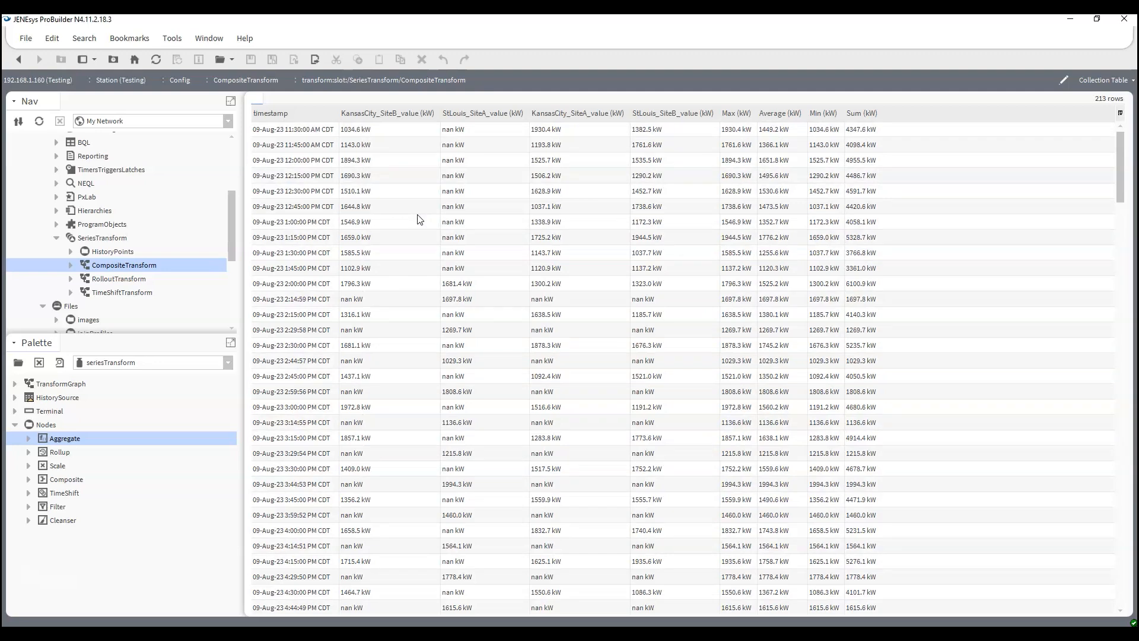
- Rename the RolloutTransform graph as RollupTransform
{"action": "right_click", "coordinate": [132, 285]}
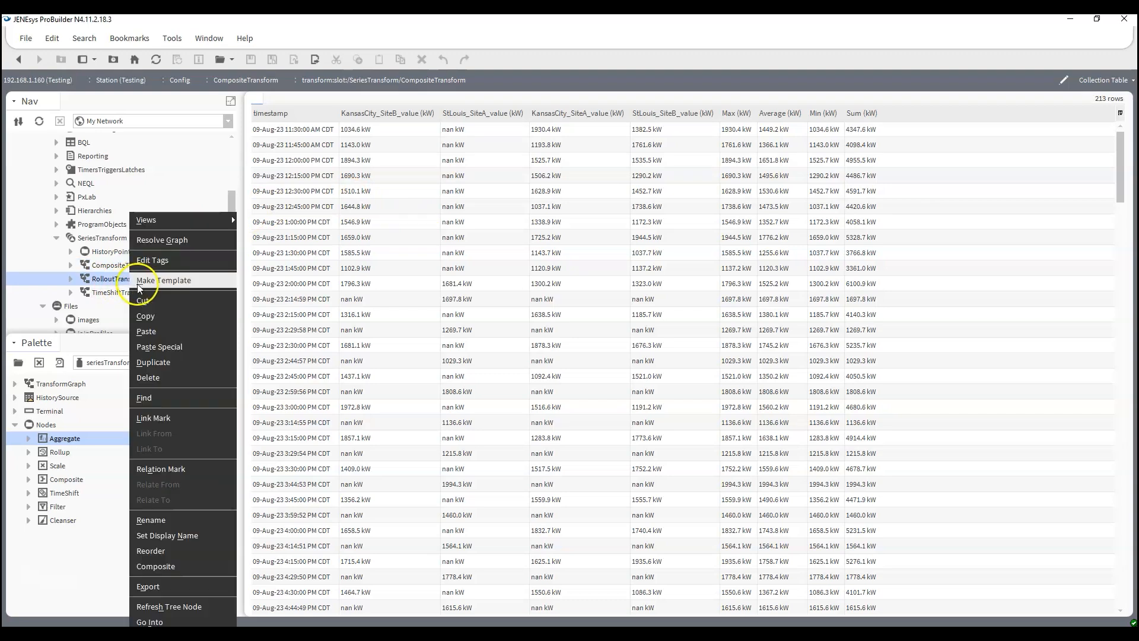
{"action": "left_click", "coordinate": [149, 528]}
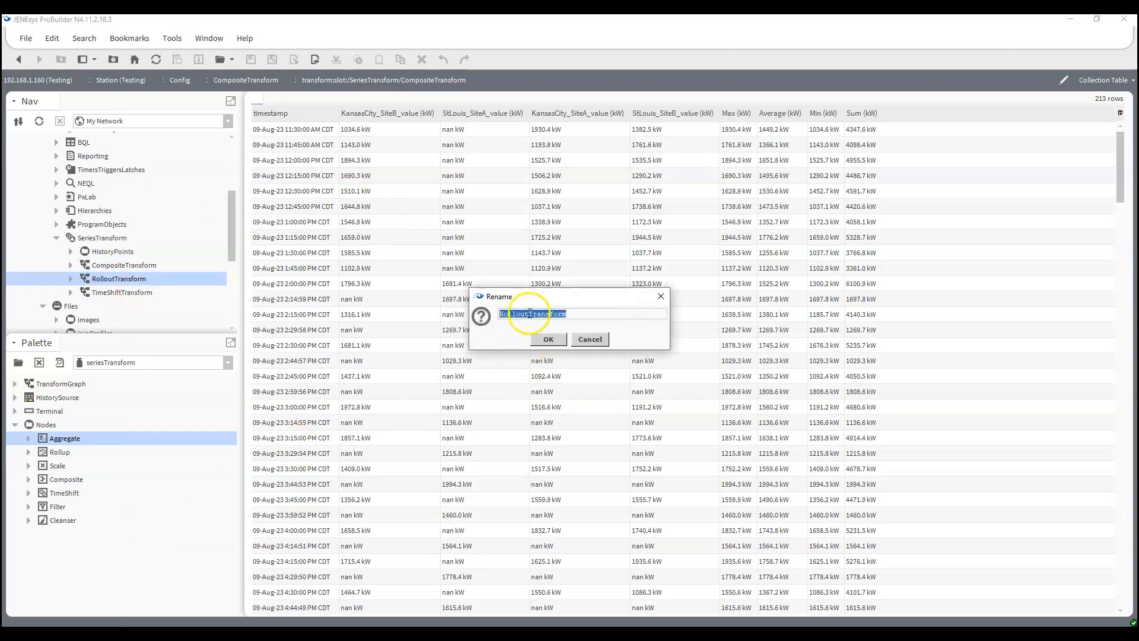
{"action": "left_click", "coordinate": [530, 313]}
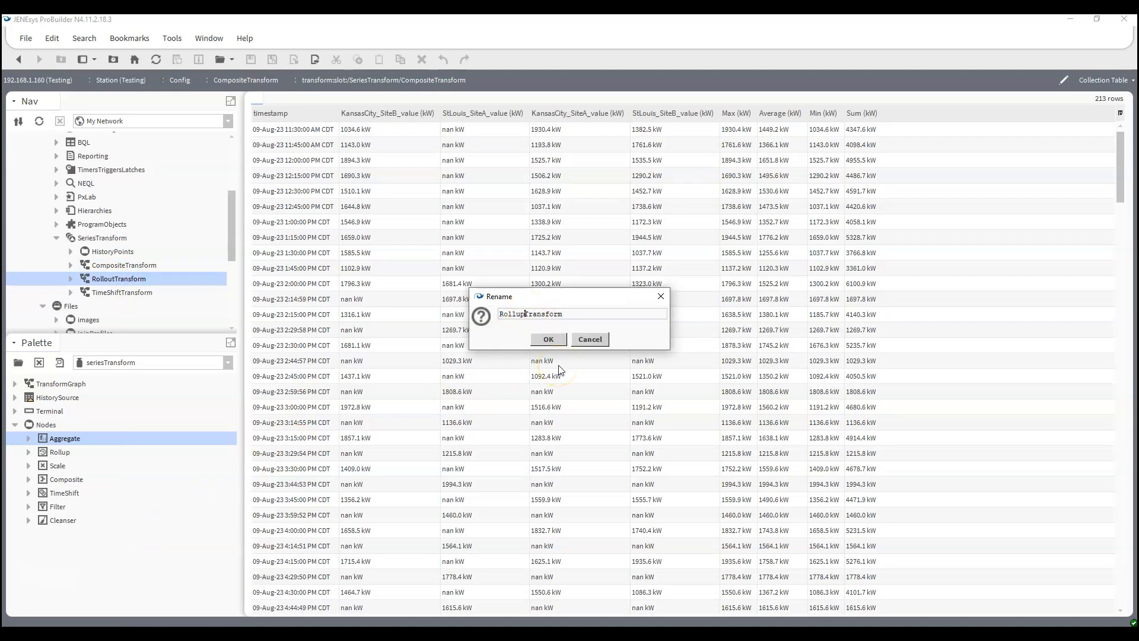
{"action": "left_click", "coordinate": [548, 339]}
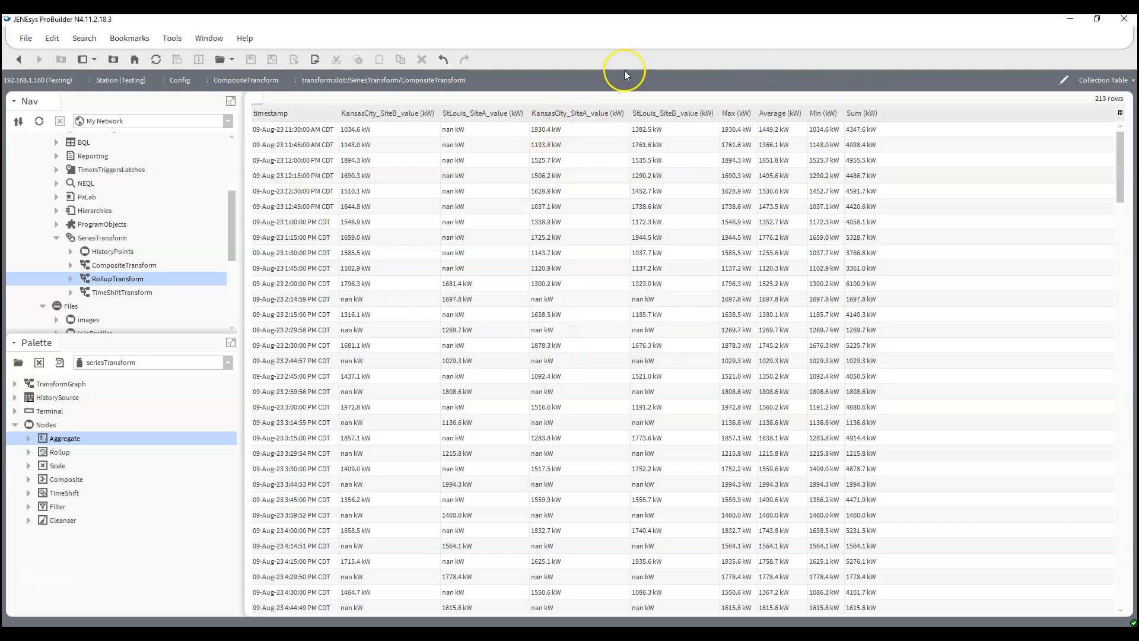
- Copy the four KansasCity and StLouis history source nodes from the CompositeTransform wire sheet
{"action": "double_click", "coordinate": [115, 283]}
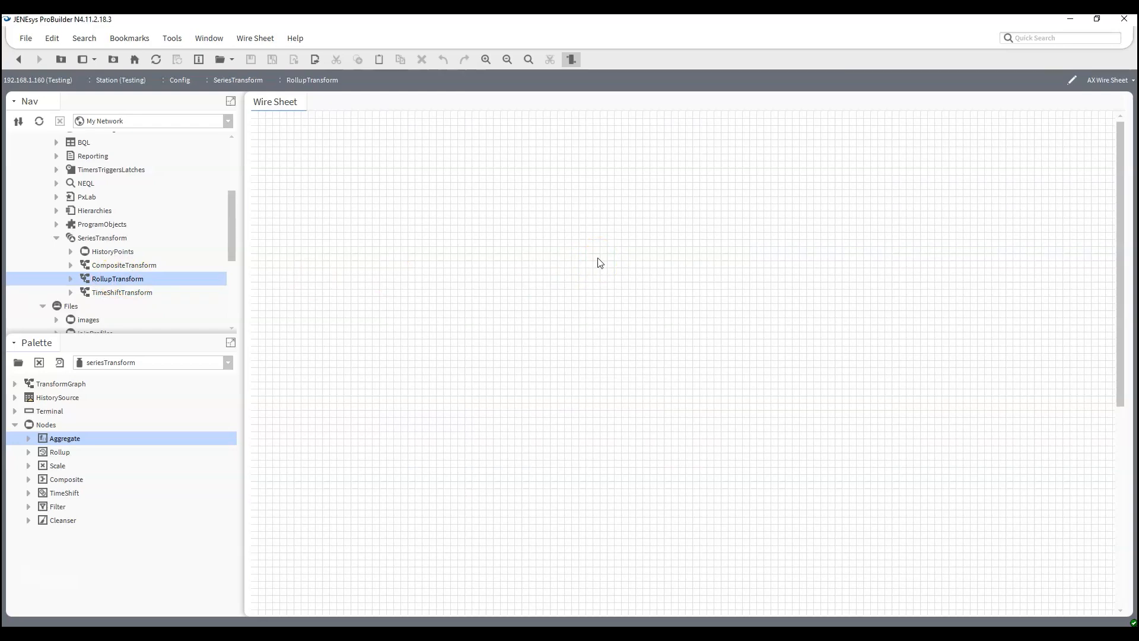
{"action": "double_click", "coordinate": [124, 265]}
{"action": "left_click_drag", "start_coordinate": [536, 484], "coordinate": [259, 152]}
{"action": "right_click", "coordinate": [414, 191]}
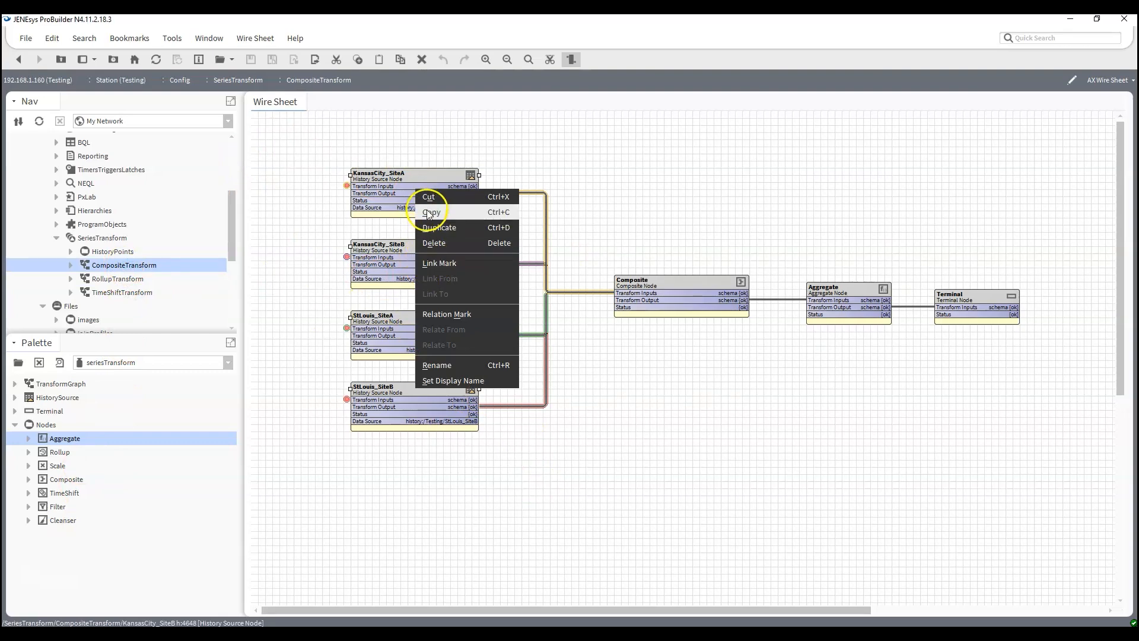
{"action": "left_click", "coordinate": [432, 211]}
- Paste the copied history source nodes into the RollupTransform wire sheet and move them together slightly higher on the sheet
{"action": "double_click", "coordinate": [117, 278]}
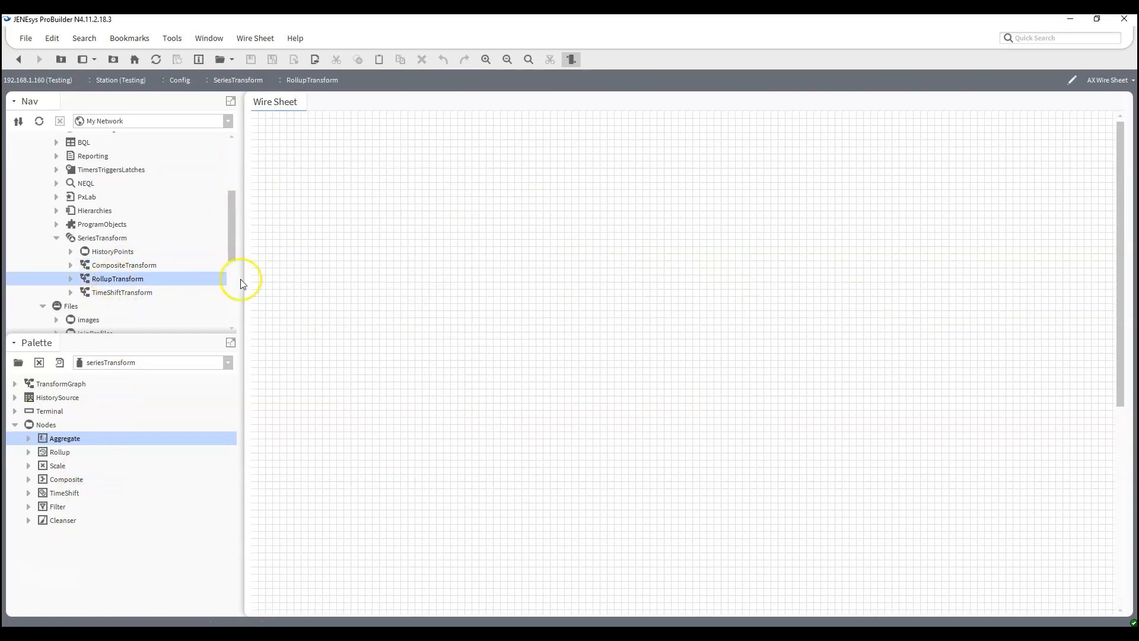
{"action": "right_click", "coordinate": [374, 236]}
{"action": "left_click", "coordinate": [389, 292]}
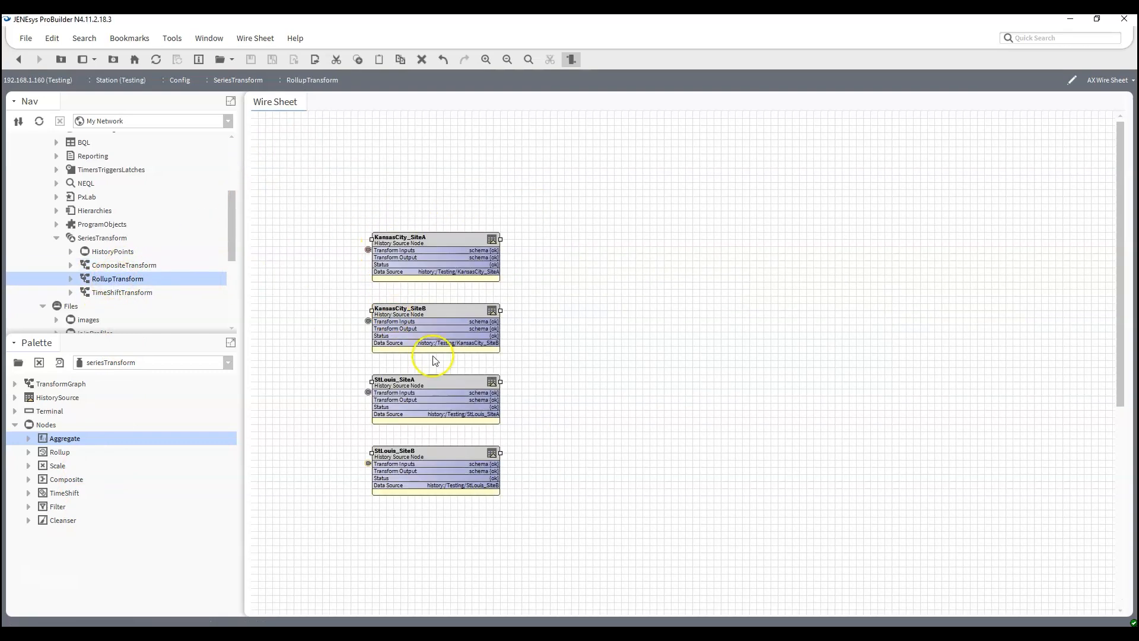
{"action": "left_click_drag", "start_coordinate": [318, 212], "coordinate": [538, 499]}
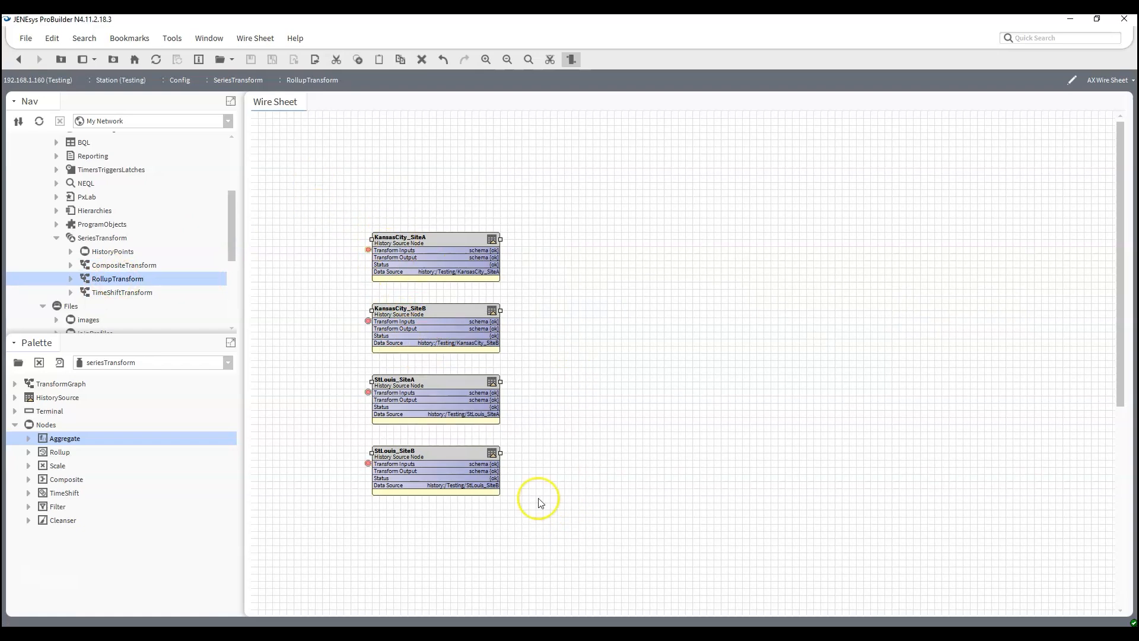
{"action": "left_click_drag", "start_coordinate": [412, 254], "coordinate": [397, 197]}
{"action": "left_click", "coordinate": [678, 307]}
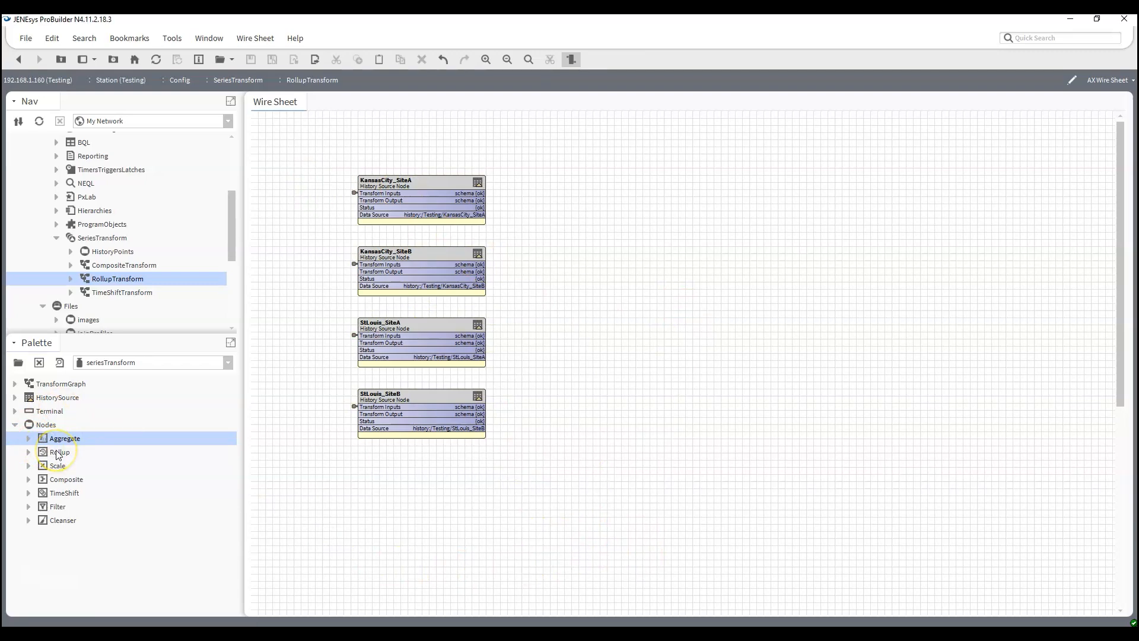
- Add a Rollup node named KC_A beside KansasCity_SiteA and widen it to show its full slot values
{"action": "left_click_drag", "start_coordinate": [58, 455], "coordinate": [538, 348]}
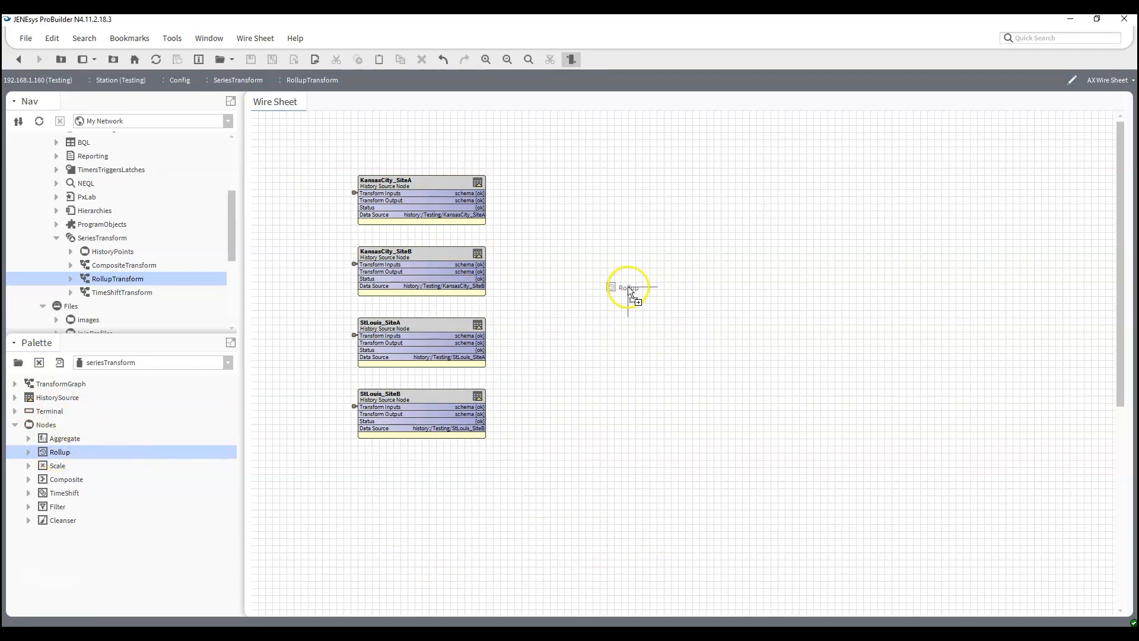
{"action": "left_click_drag", "start_coordinate": [638, 270], "coordinate": [596, 228]}
{"action": "left_click_drag", "start_coordinate": [555, 179], "coordinate": [556, 181]}
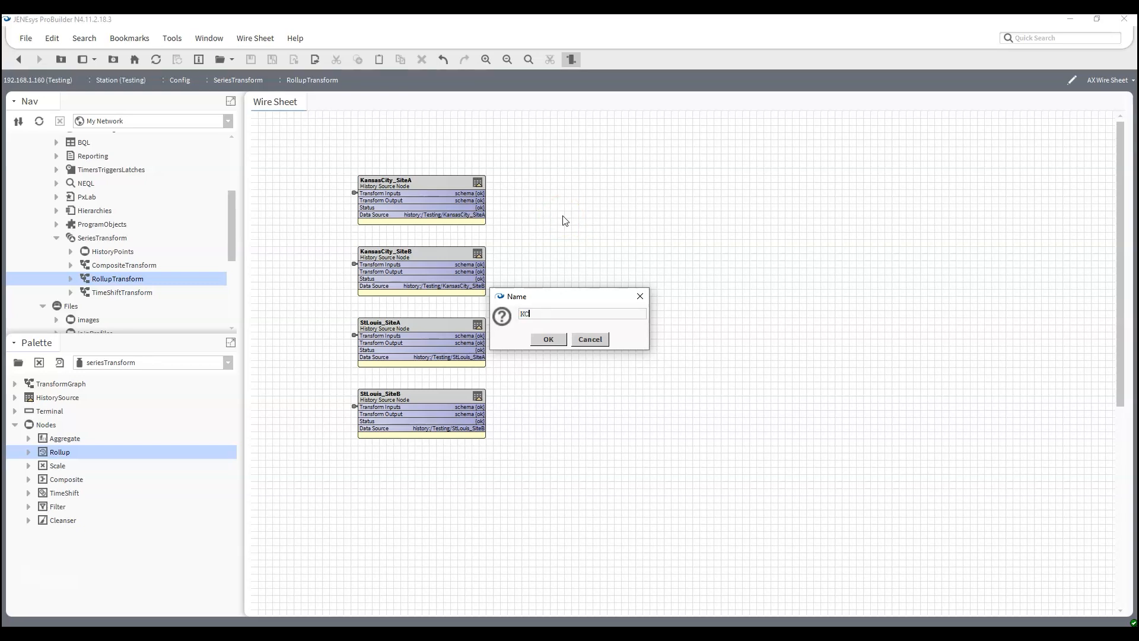
{"action": "type", "text": "KC_A"}
{"action": "key", "text": "Return"}
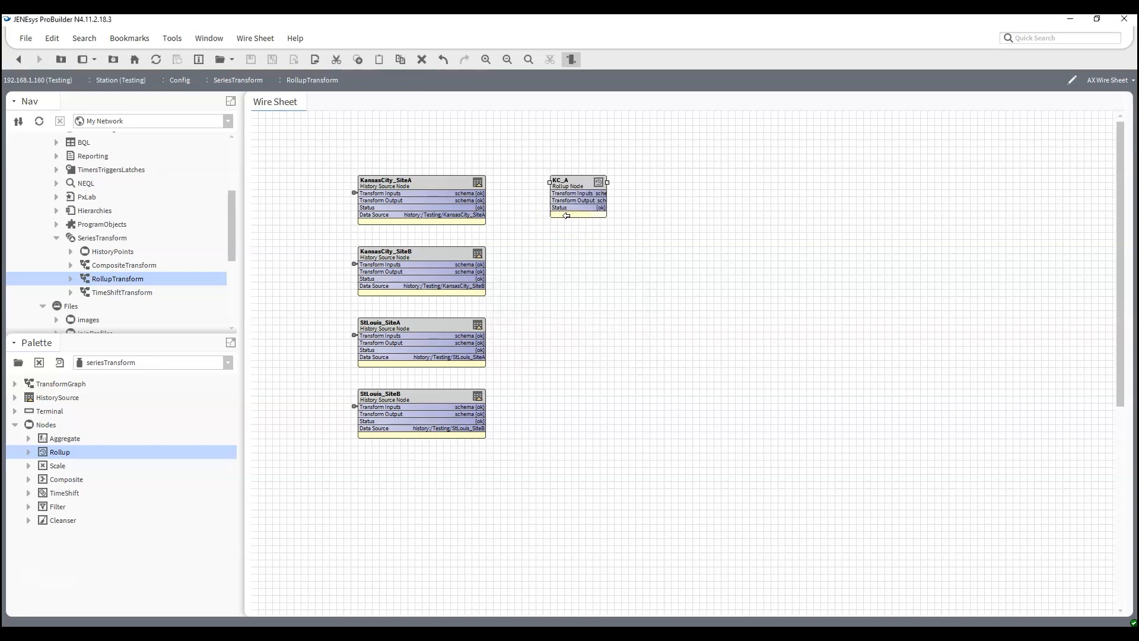
{"action": "left_click_drag", "start_coordinate": [608, 182], "coordinate": [656, 191]}
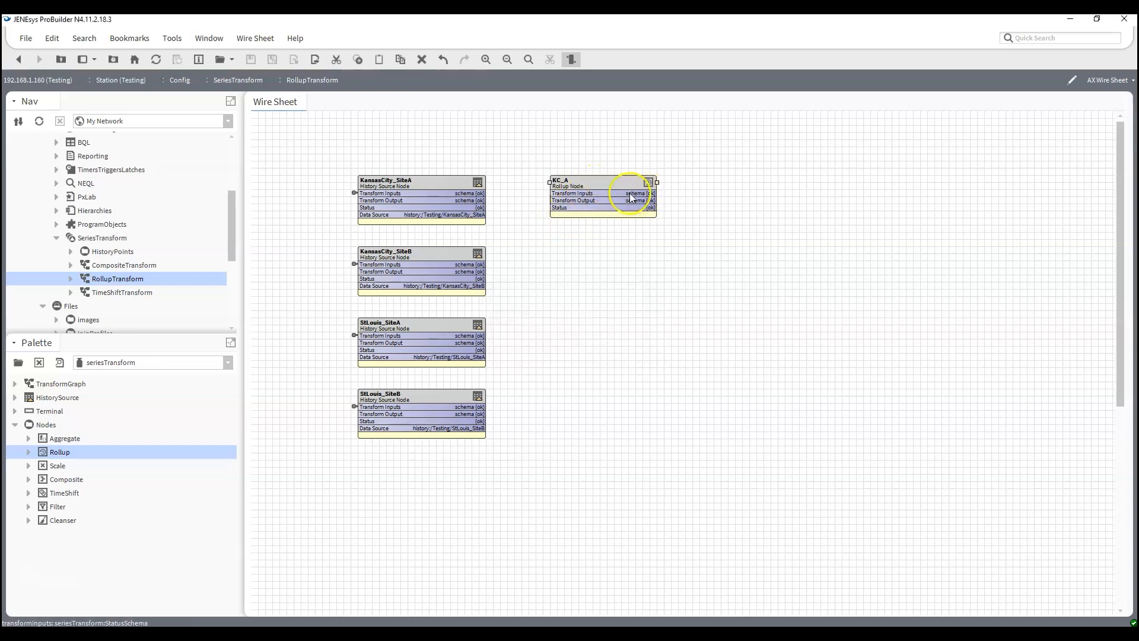
- Duplicate the KC_A rollup node as KC_B and place it directly below KC_A, beside KansasCity_SiteB
{"action": "right_click", "coordinate": [618, 187]}
{"action": "left_click", "coordinate": [664, 341]}
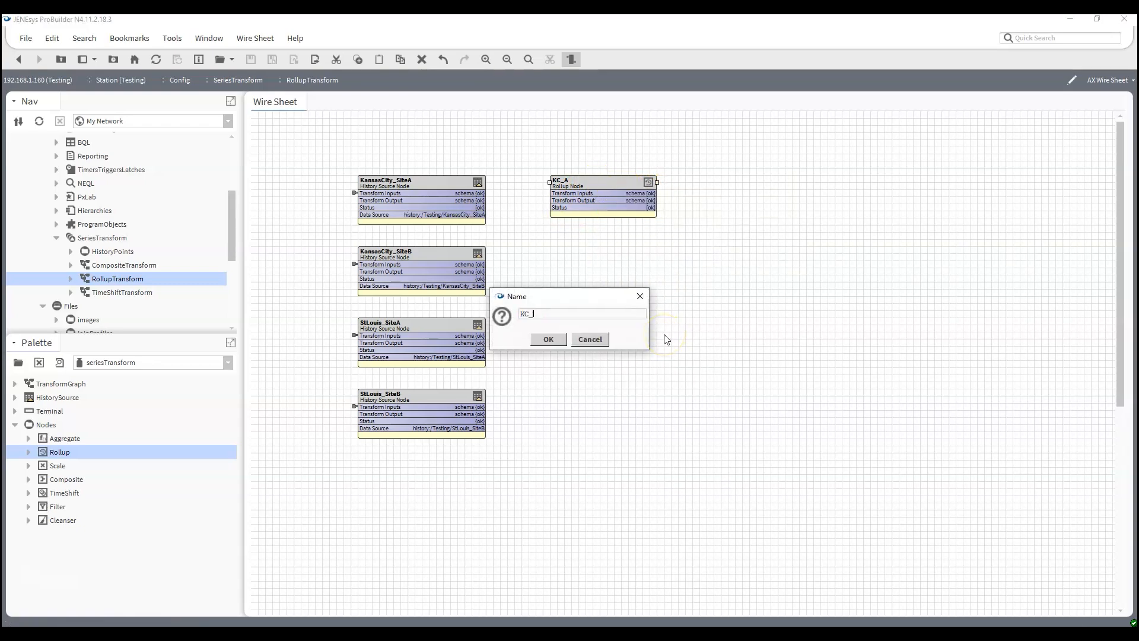
{"action": "key", "text": "Return"}
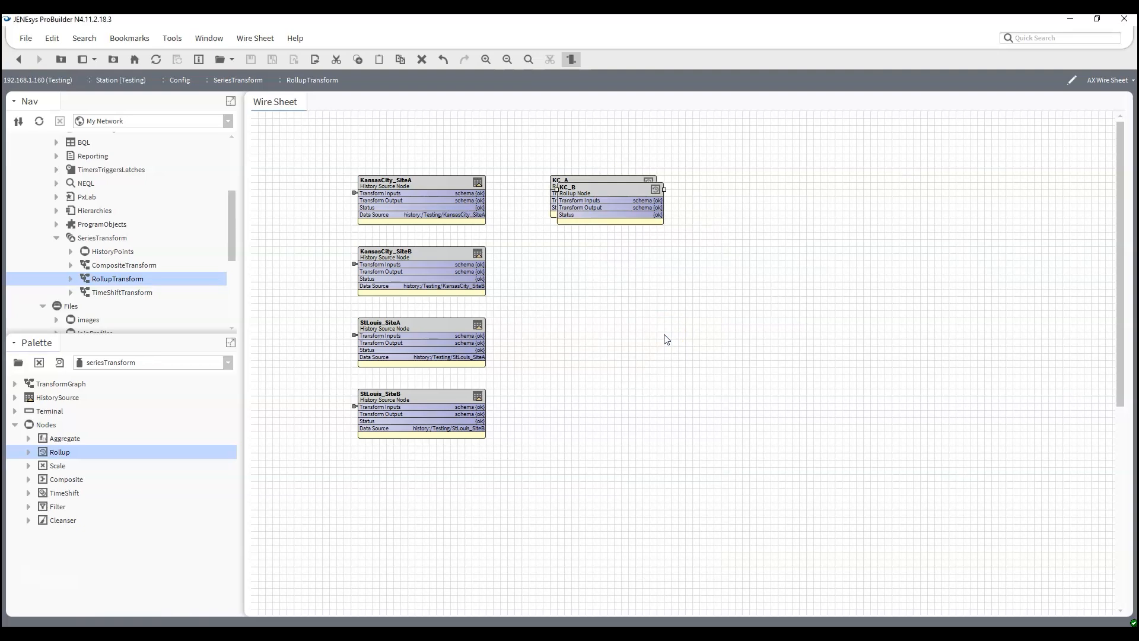
{"action": "left_click_drag", "start_coordinate": [607, 184], "coordinate": [600, 243]}
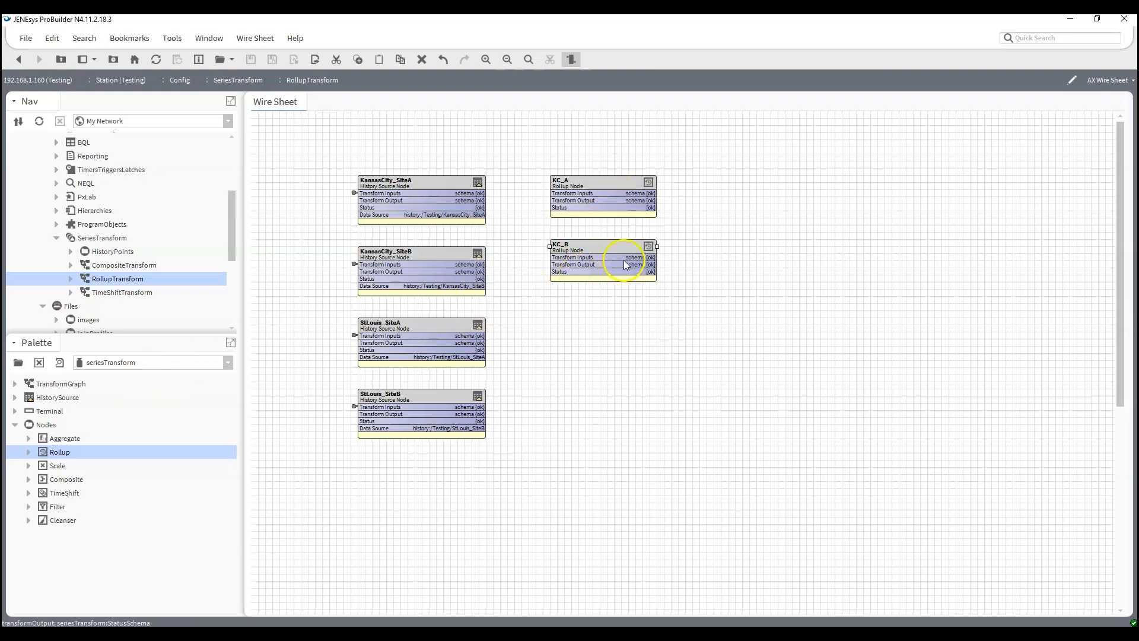
{"action": "right_click", "coordinate": [641, 261]}
{"action": "left_click", "coordinate": [681, 391]}
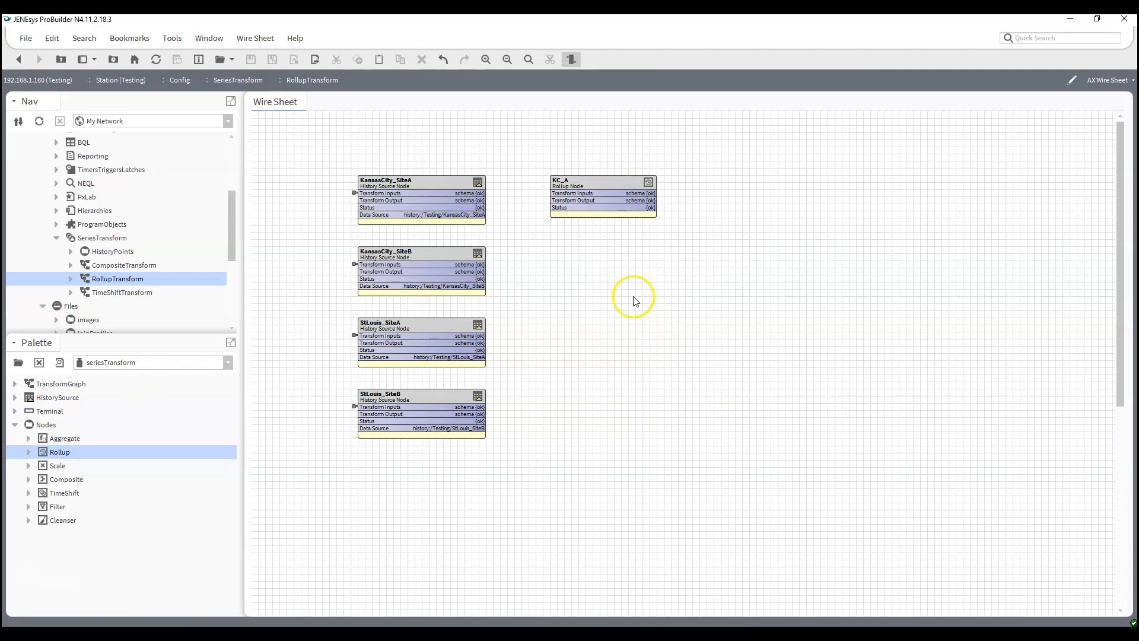
{"action": "key", "text": "ctrl+z"}
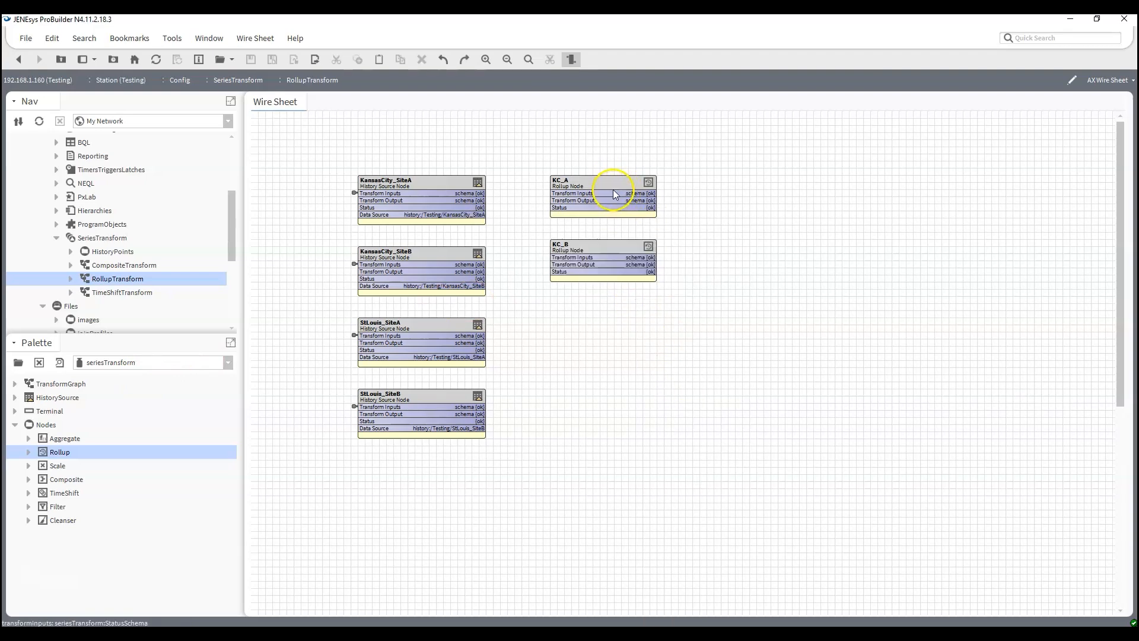
- Duplicate the KC_B rollup node as STL_A and place it below KC_B, beside StLouis_SiteA
{"action": "right_click", "coordinate": [599, 246]}
{"action": "left_click", "coordinate": [620, 377]}
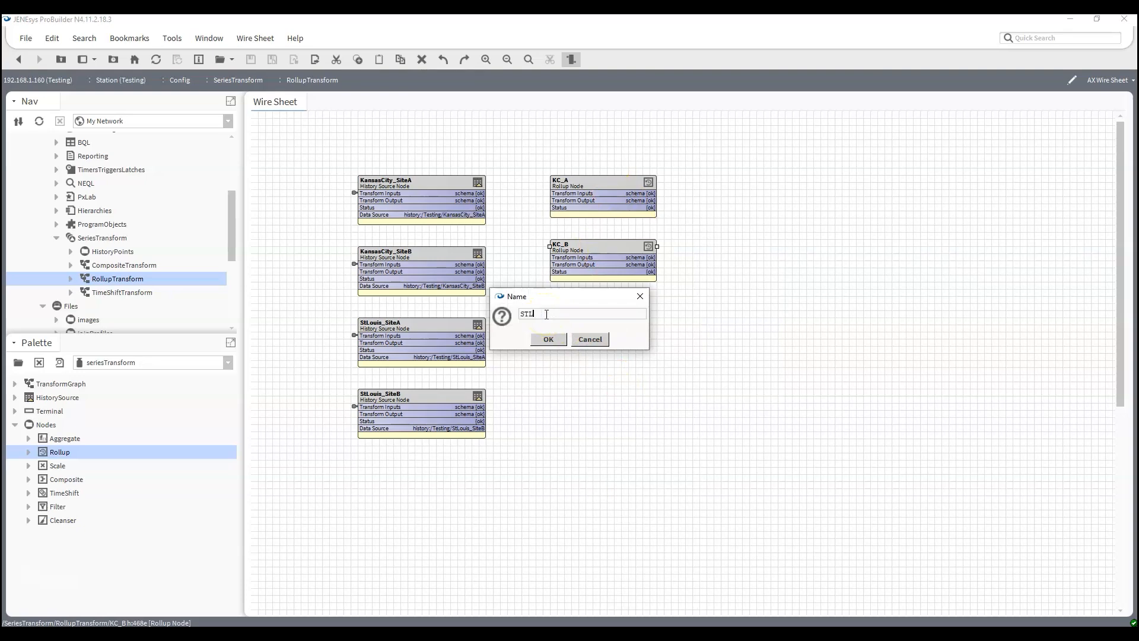
{"action": "key", "text": "Return"}
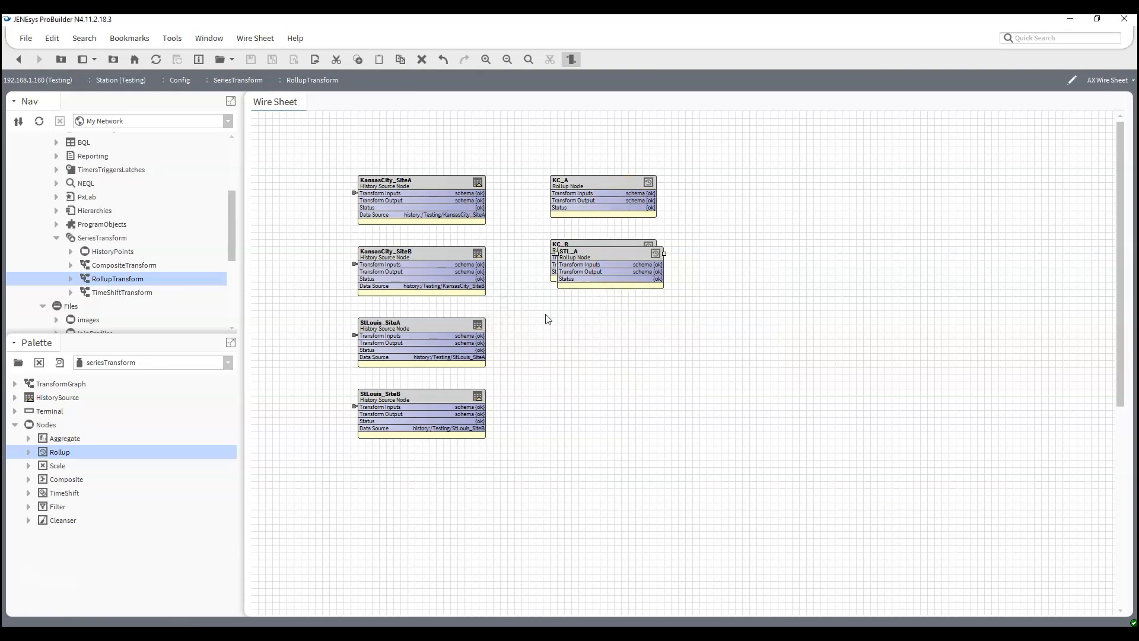
{"action": "left_click_drag", "start_coordinate": [564, 254], "coordinate": [566, 321]}
- Duplicate the STL_A rollup node as STL_B and place it directly below STL_A, beside StLouis_SiteB
{"action": "right_click", "coordinate": [568, 321]}
{"action": "left_click", "coordinate": [572, 380]}
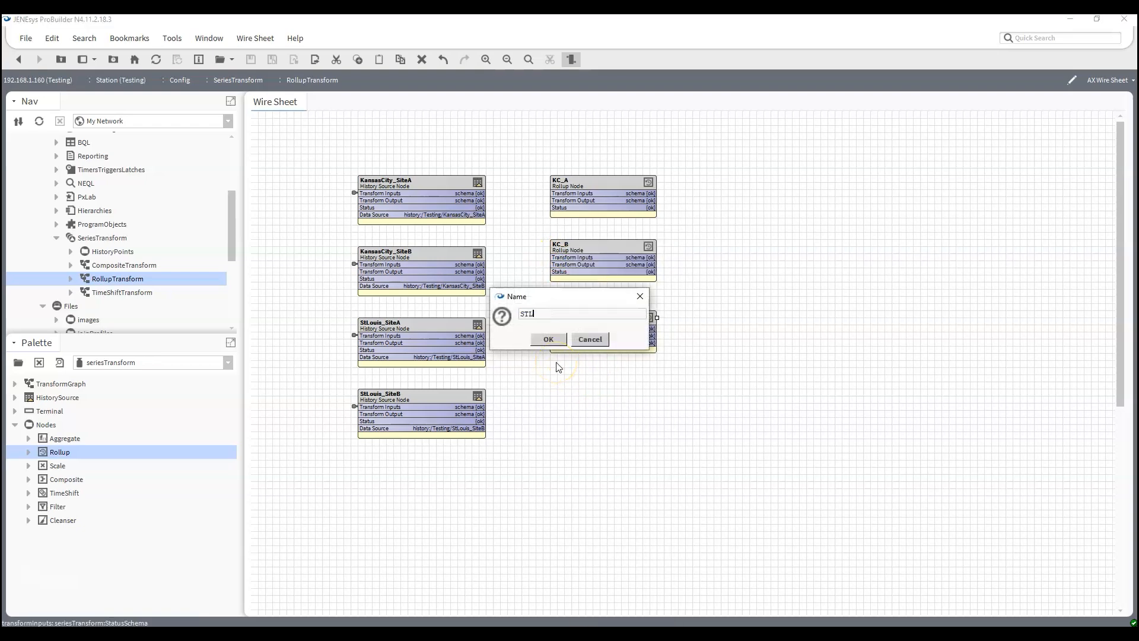
{"action": "type", "text": "B"}
{"action": "key", "text": "Return"}
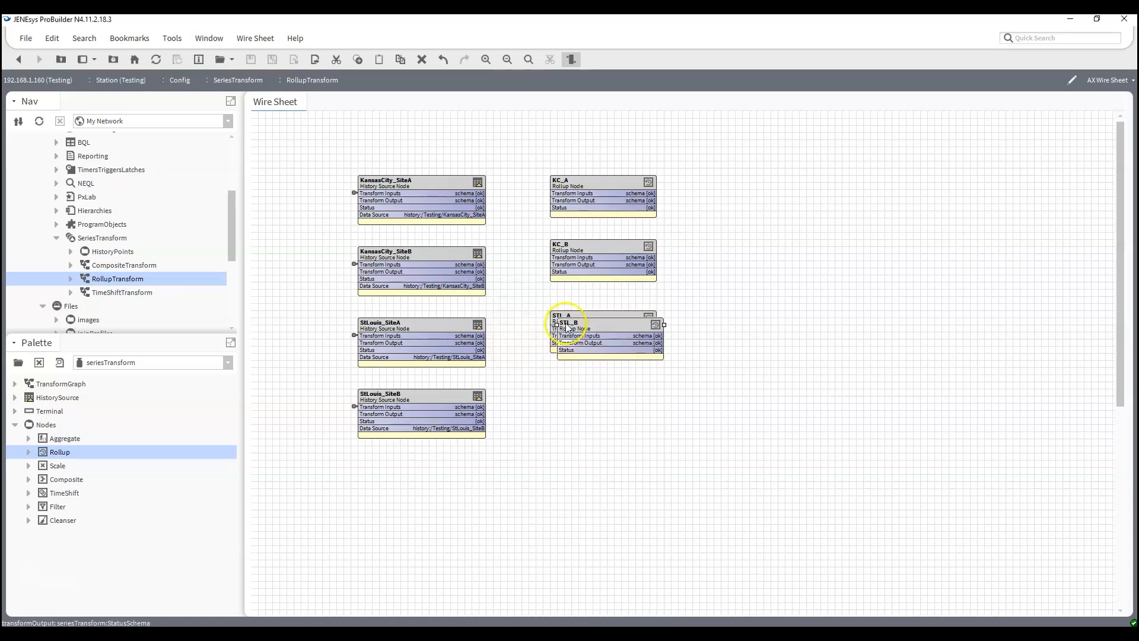
{"action": "left_click_drag", "start_coordinate": [582, 325], "coordinate": [579, 392]}
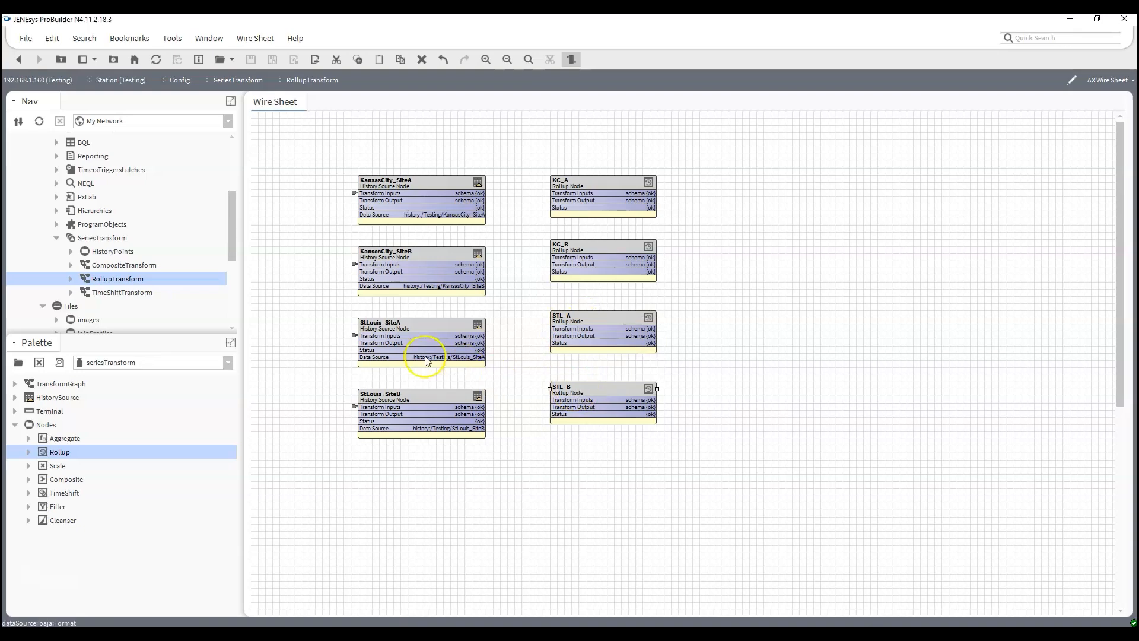
- Link each history source's Transform Output to the Transform Inputs of its matching rollup node: KC_A, KC_B, STL_A and STL_B
{"action": "double_click", "coordinate": [618, 189]}
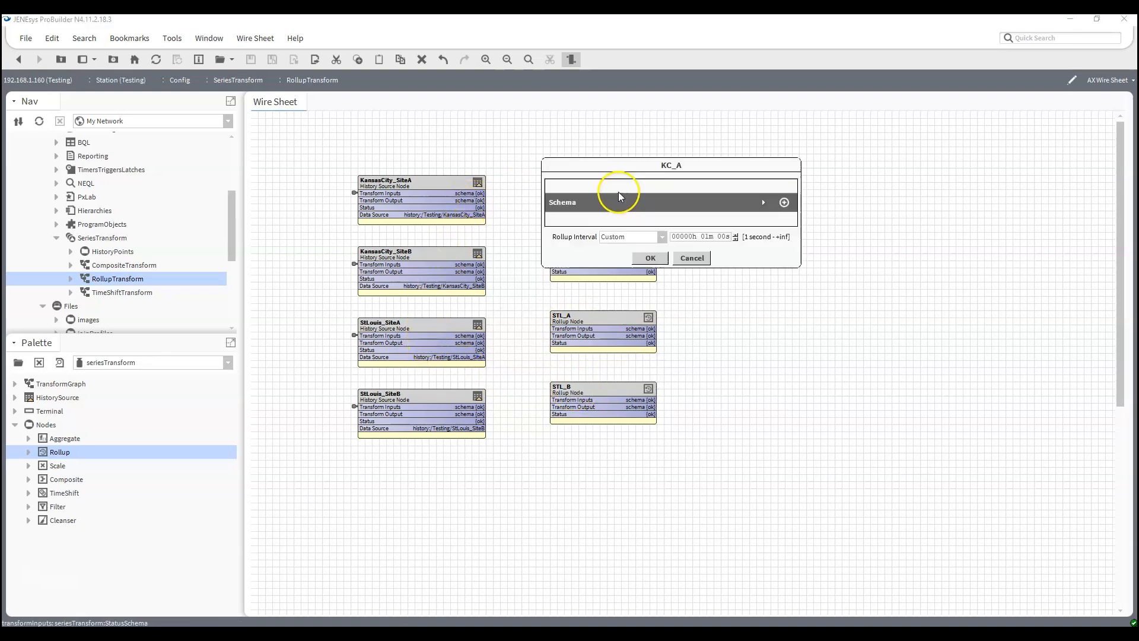
{"action": "left_click", "coordinate": [694, 258]}
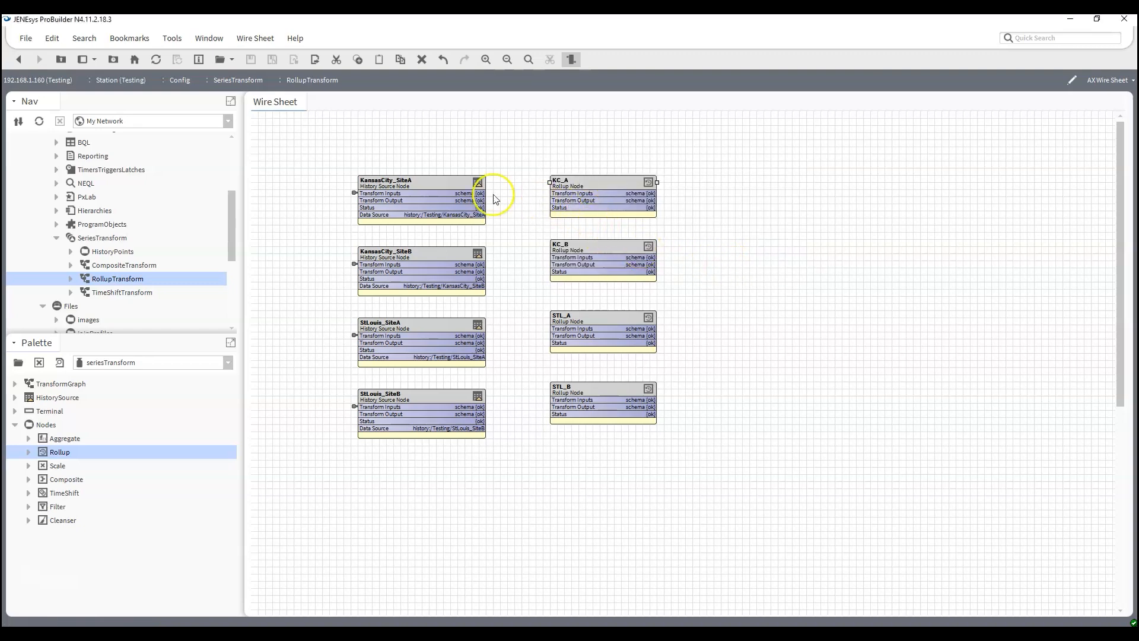
{"action": "left_click_drag", "start_coordinate": [464, 200], "coordinate": [599, 192]}
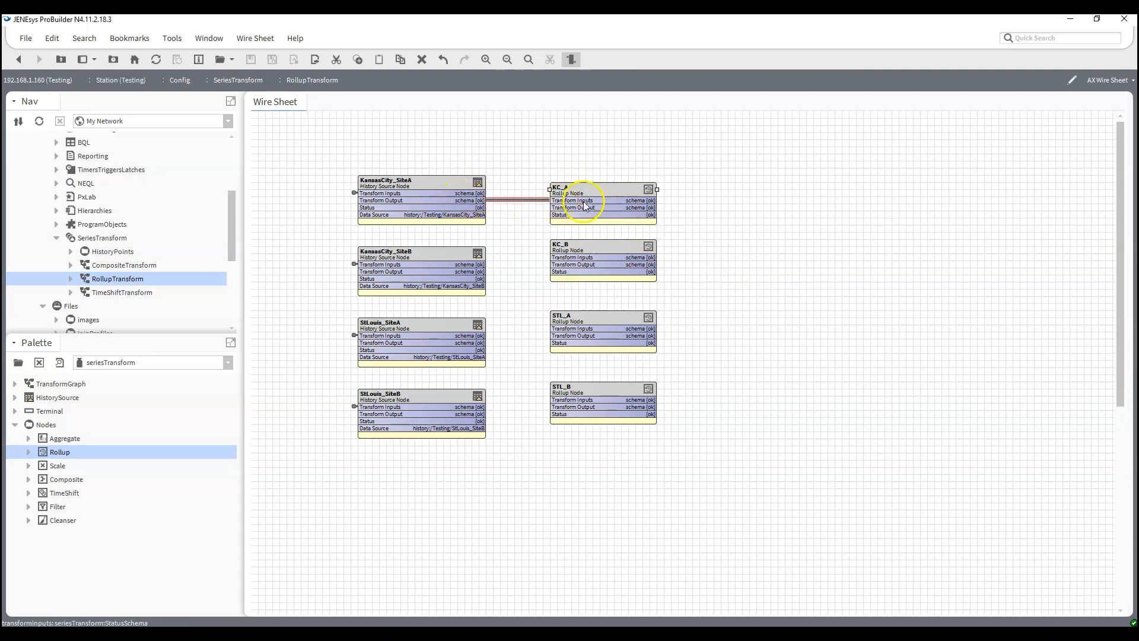
{"action": "left_click_drag", "start_coordinate": [480, 272], "coordinate": [585, 262]}
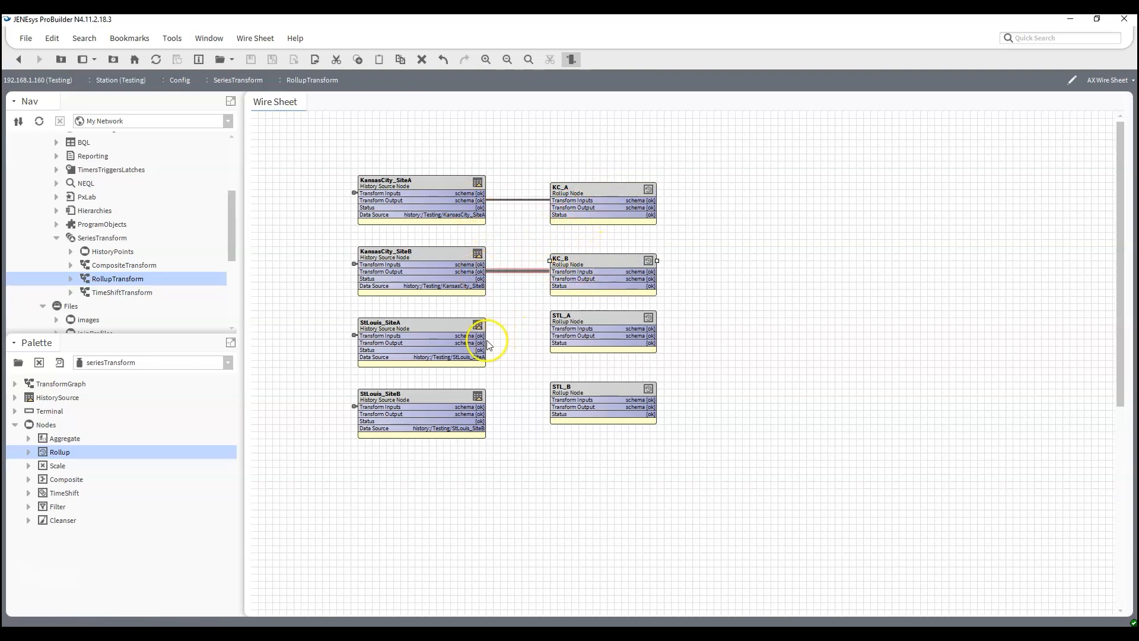
{"action": "left_click_drag", "start_coordinate": [480, 343], "coordinate": [574, 329]}
{"action": "left_click_drag", "start_coordinate": [575, 325], "coordinate": [575, 339]}
{"action": "left_click_drag", "start_coordinate": [480, 413], "coordinate": [572, 407]}
- Populate KC_A's schema with the available rollup fields and set its Rollup Interval to Hourly
{"action": "double_click", "coordinate": [597, 199]}
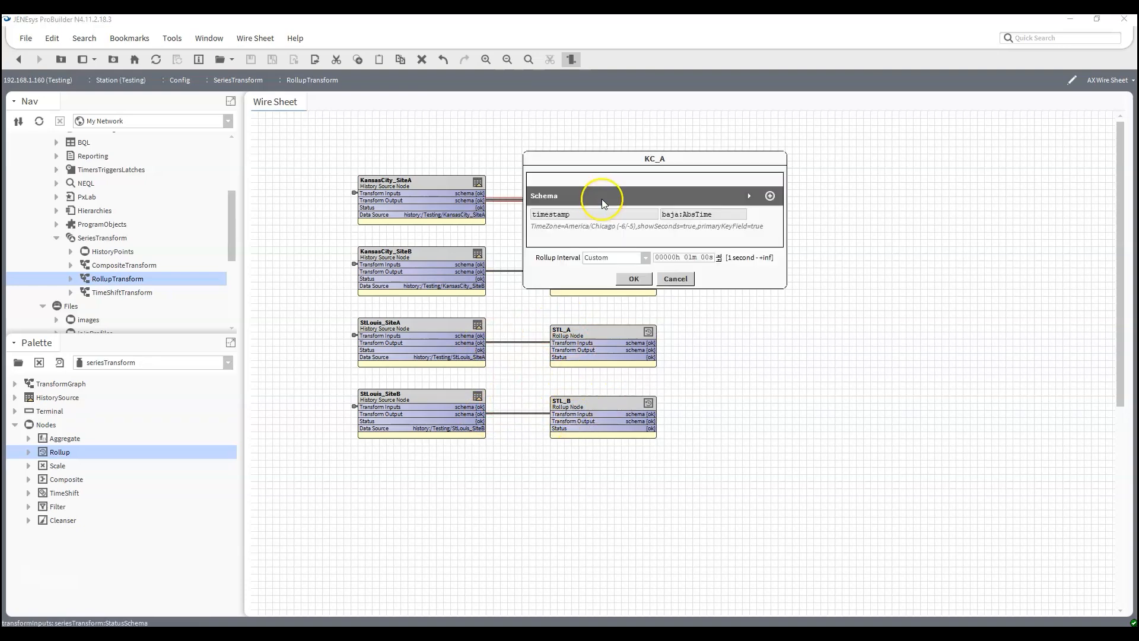
{"action": "left_click", "coordinate": [747, 194]}
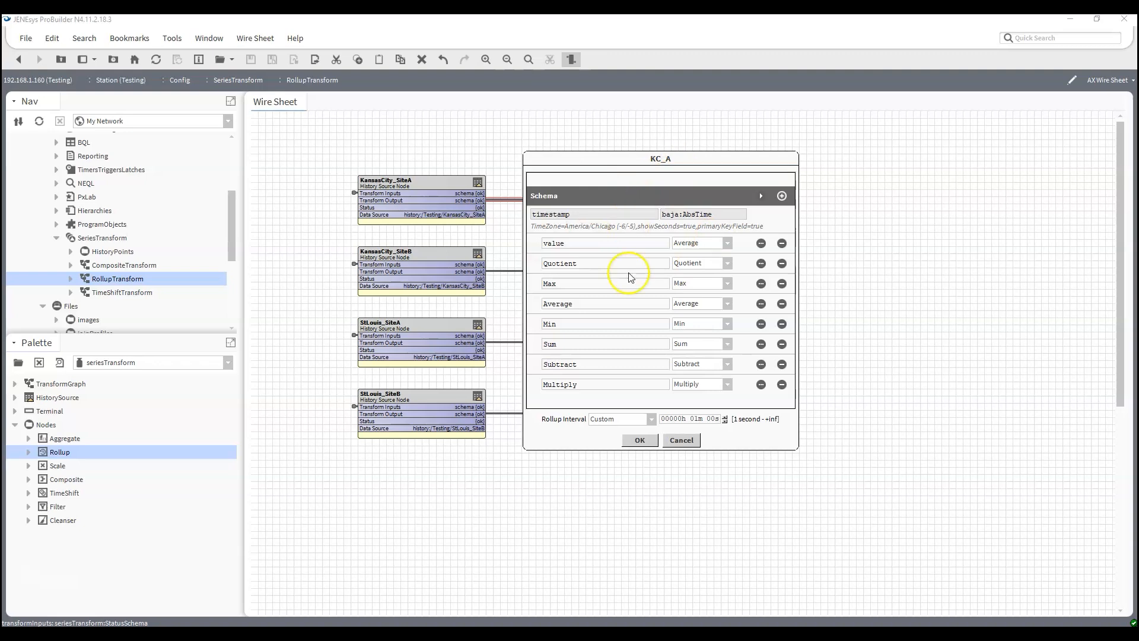
{"action": "left_click", "coordinate": [652, 419]}
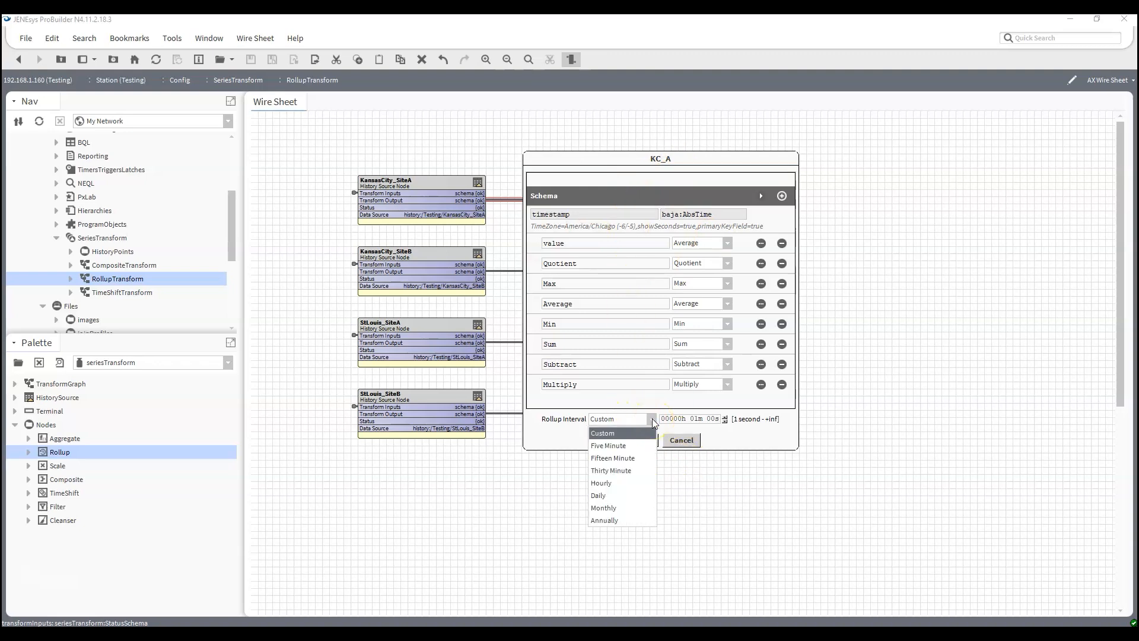
{"action": "left_click", "coordinate": [596, 483]}
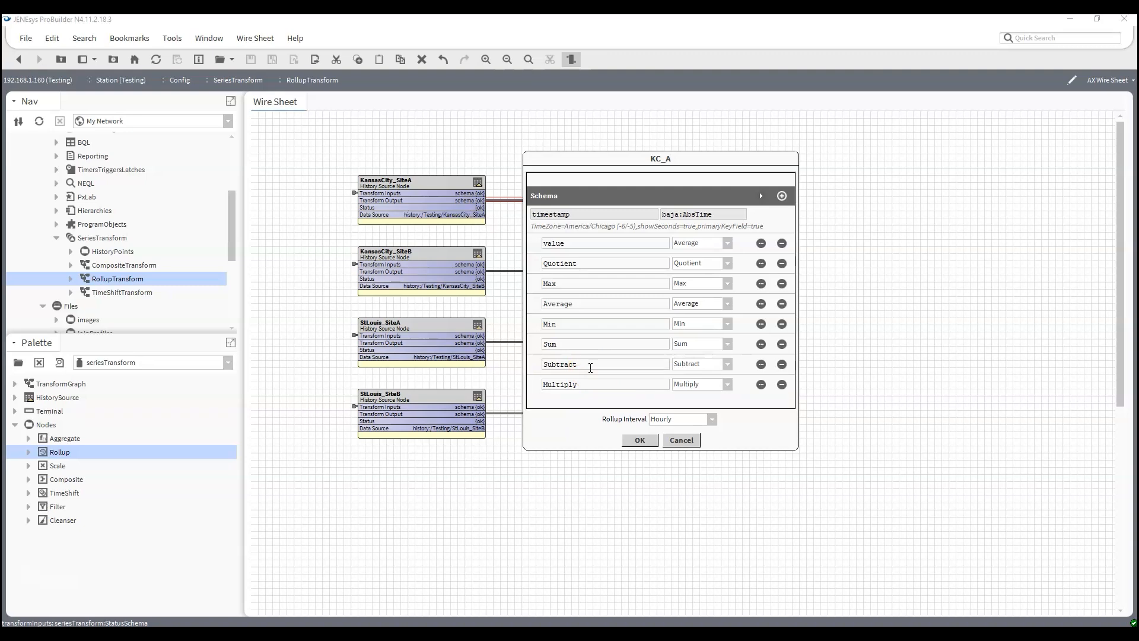
- Remove the value, Sum, Subtract, Multiply and Quotient fields from KC_A's schema, keeping Max, Average and Min, and apply the changes
{"action": "left_click", "coordinate": [782, 243]}
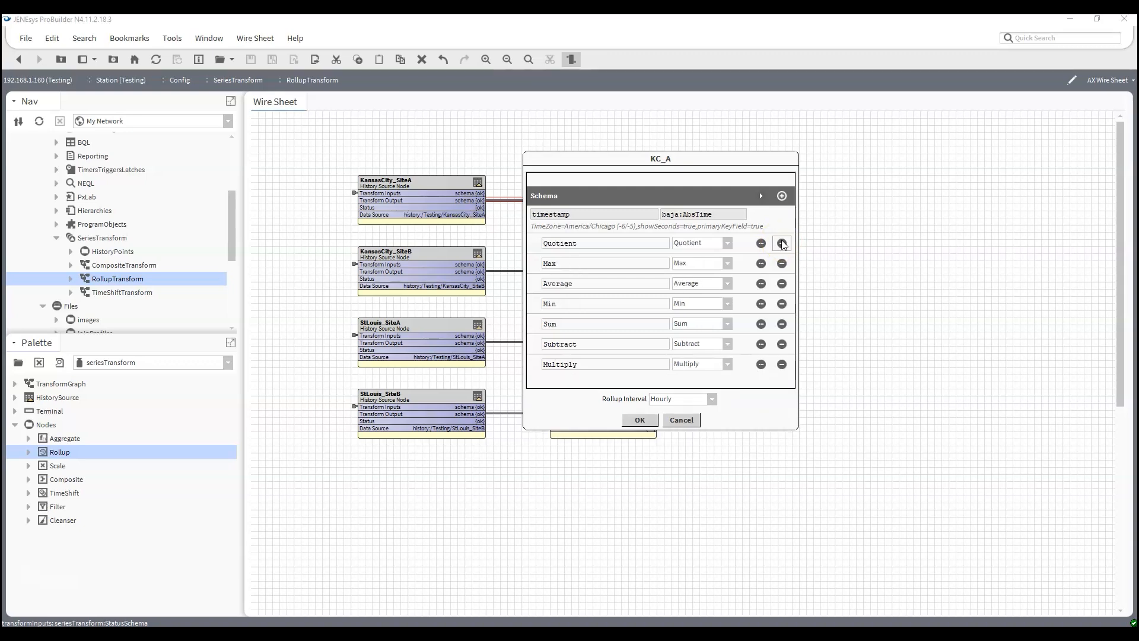
{"action": "left_click", "coordinate": [782, 324]}
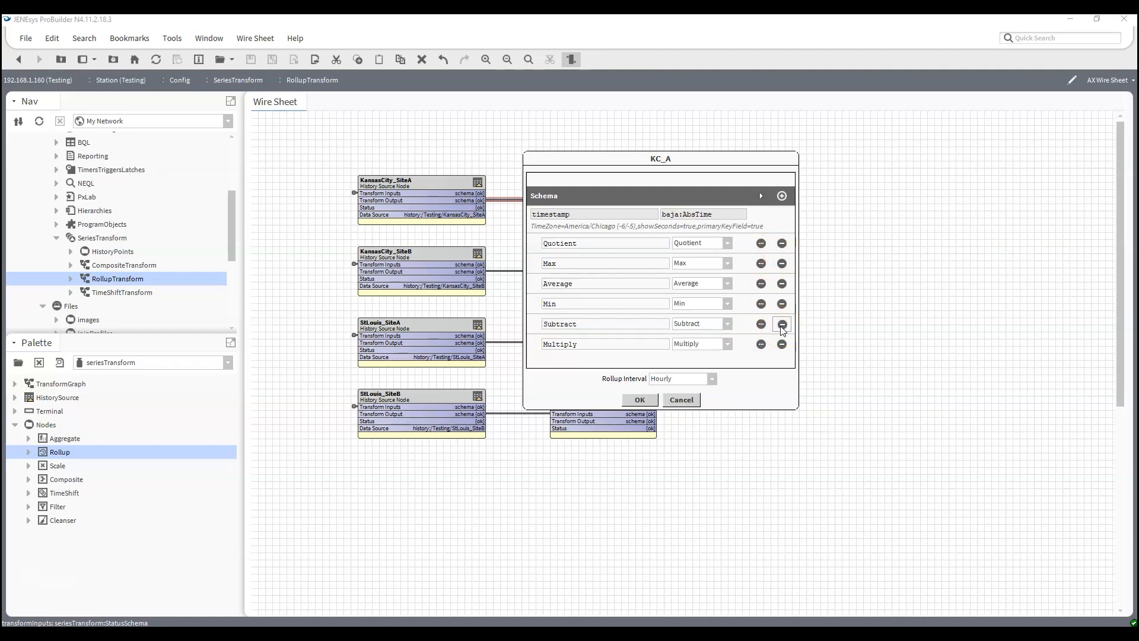
{"action": "left_click", "coordinate": [782, 324]}
{"action": "left_click", "coordinate": [782, 324]}
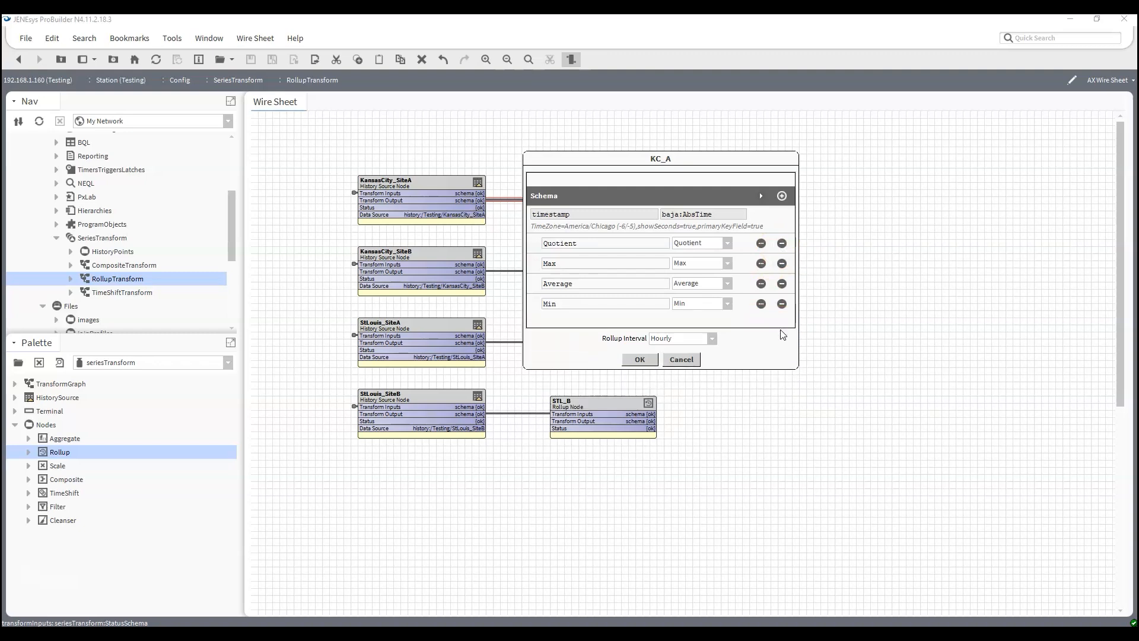
{"action": "left_click", "coordinate": [782, 244]}
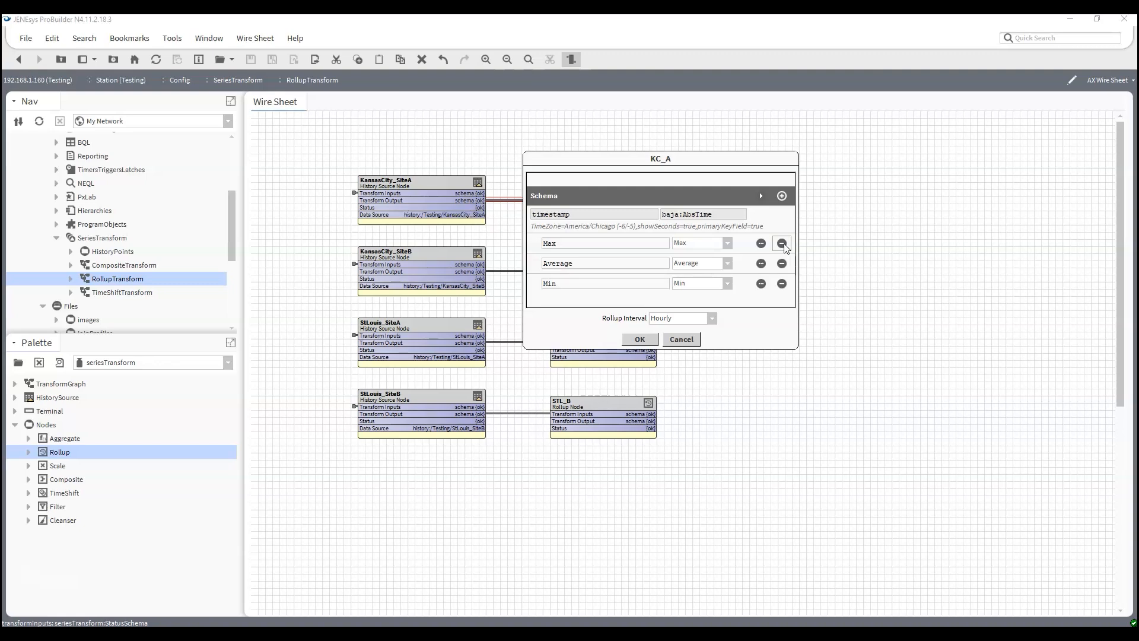
{"action": "left_click", "coordinate": [641, 339]}
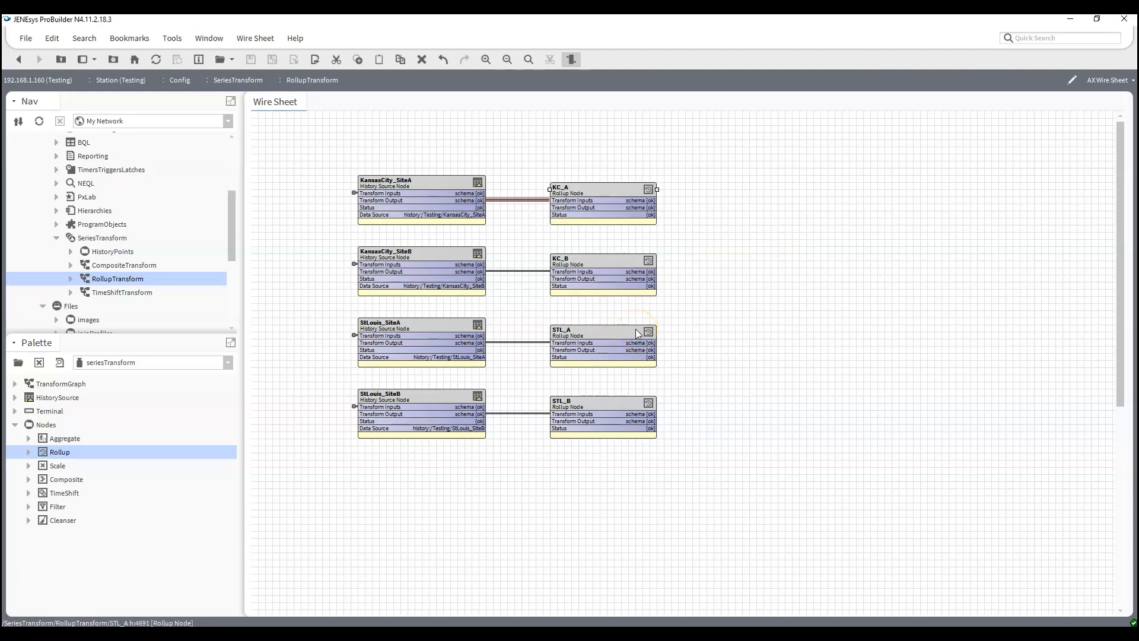
- Set KC_B's Rollup Interval to Hourly and populate its schema with the available rollup fields
{"action": "left_click", "coordinate": [590, 260]}
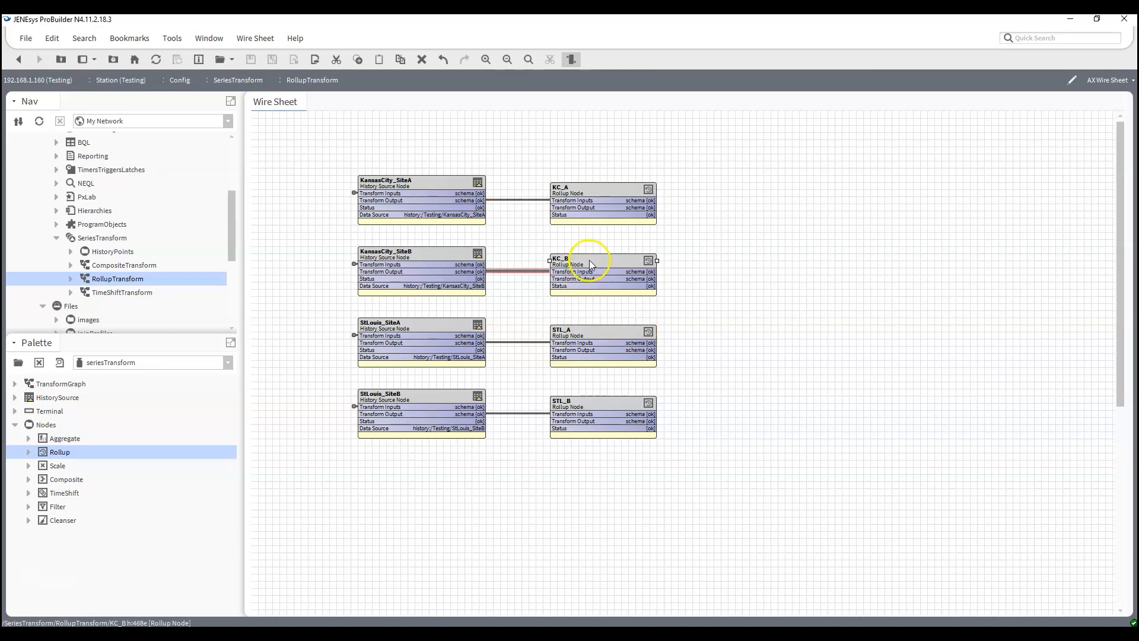
{"action": "double_click", "coordinate": [589, 260]}
{"action": "left_click", "coordinate": [633, 319]}
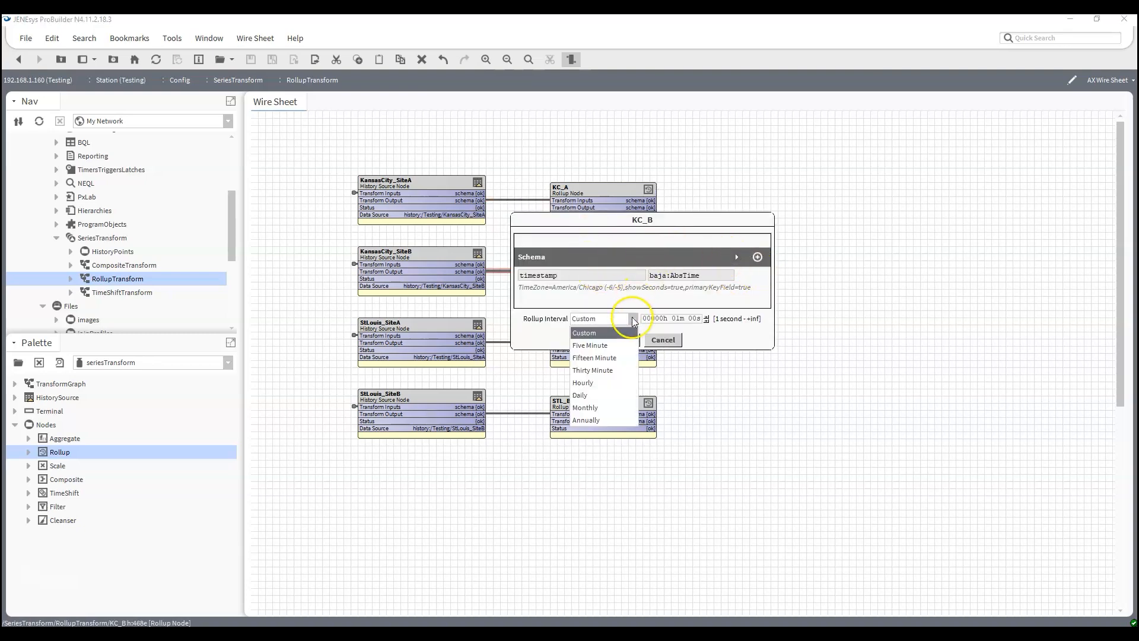
{"action": "left_click", "coordinate": [594, 383]}
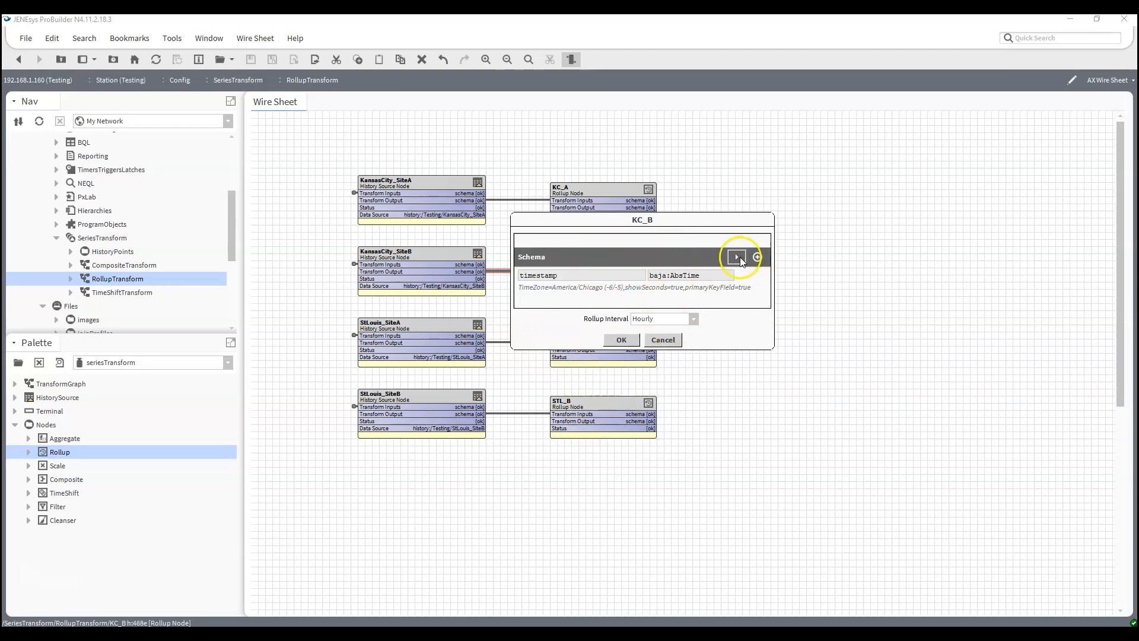
{"action": "left_click", "coordinate": [738, 257]}
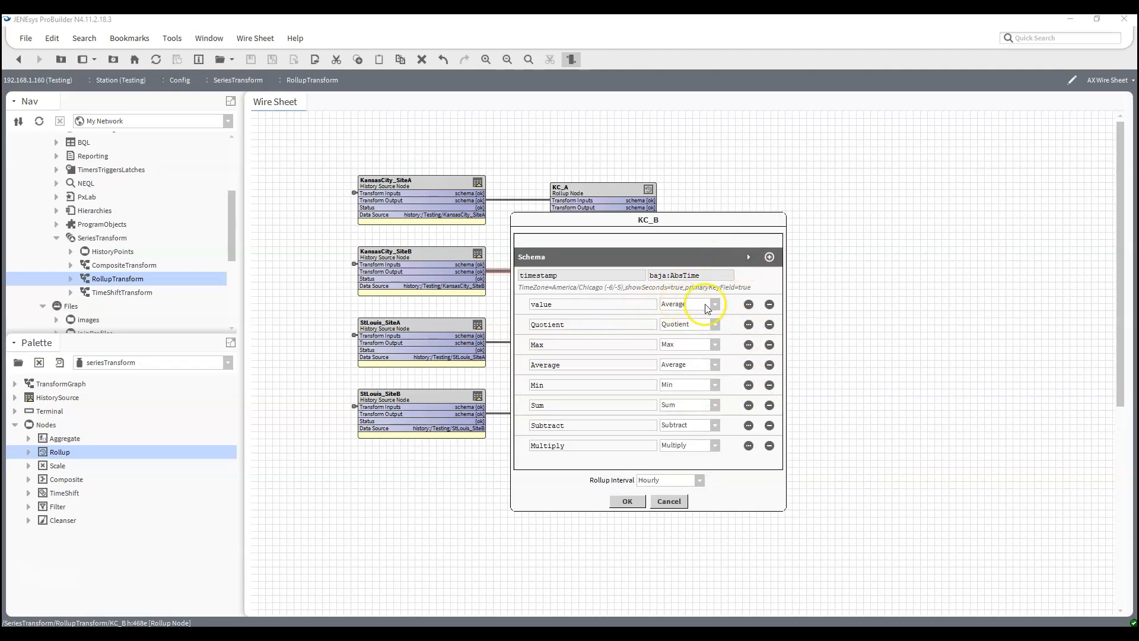
- Remove the value, Sum, Subtract, Multiply and Quotient fields from KC_B's schema, keeping Max, Average and Min, and apply the changes
{"action": "left_click", "coordinate": [770, 304]}
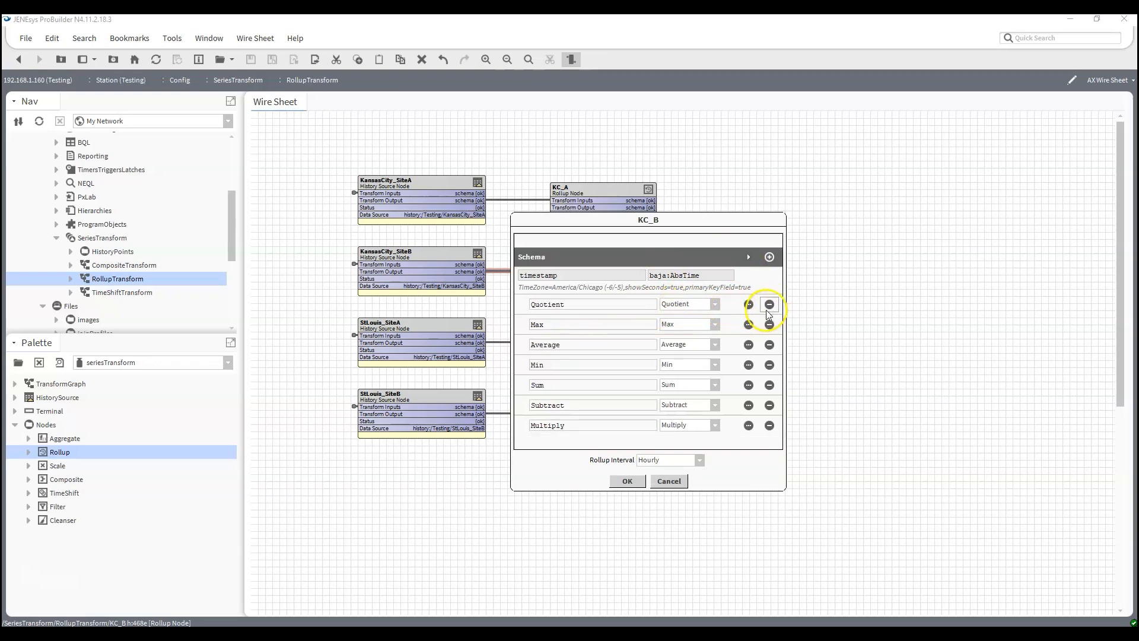
{"action": "left_click", "coordinate": [770, 385]}
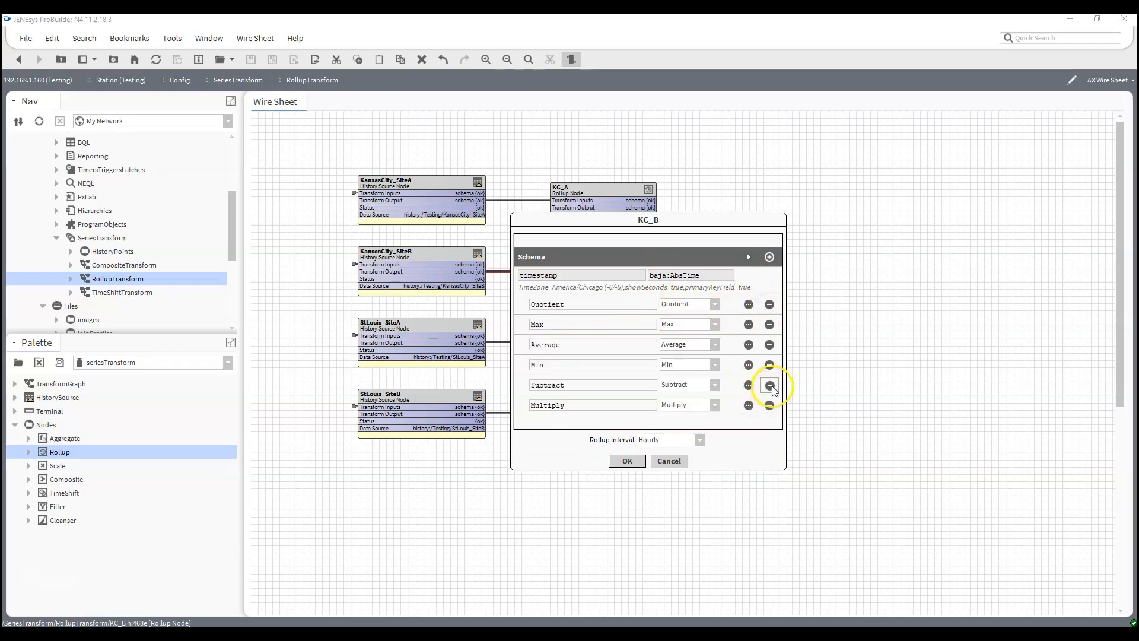
{"action": "left_click", "coordinate": [771, 386]}
{"action": "left_click", "coordinate": [771, 386]}
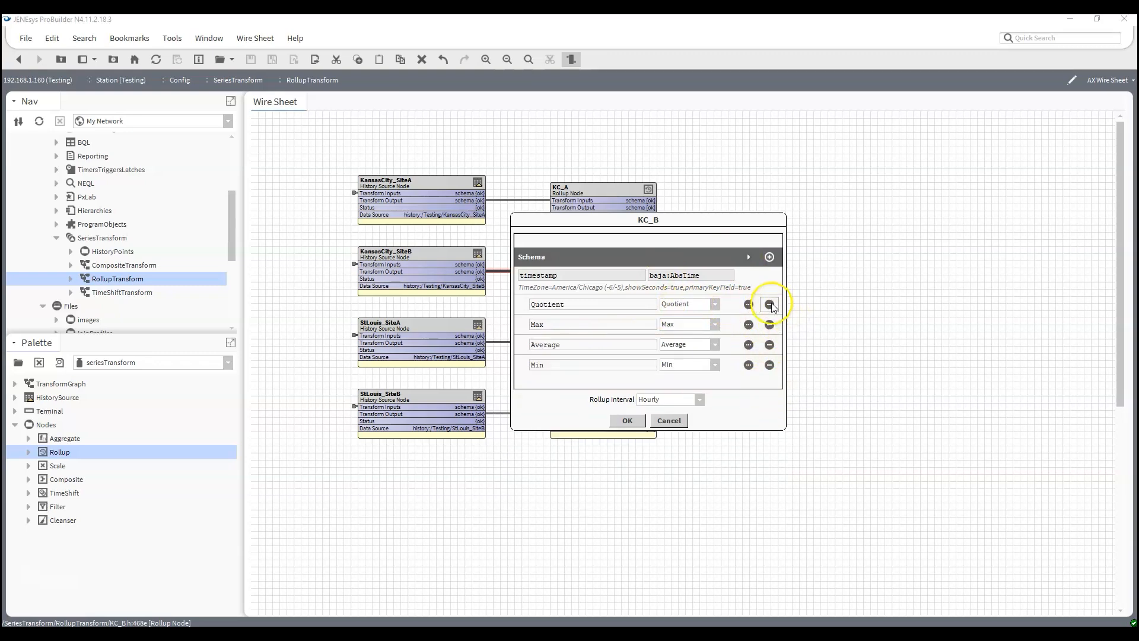
{"action": "left_click", "coordinate": [770, 304]}
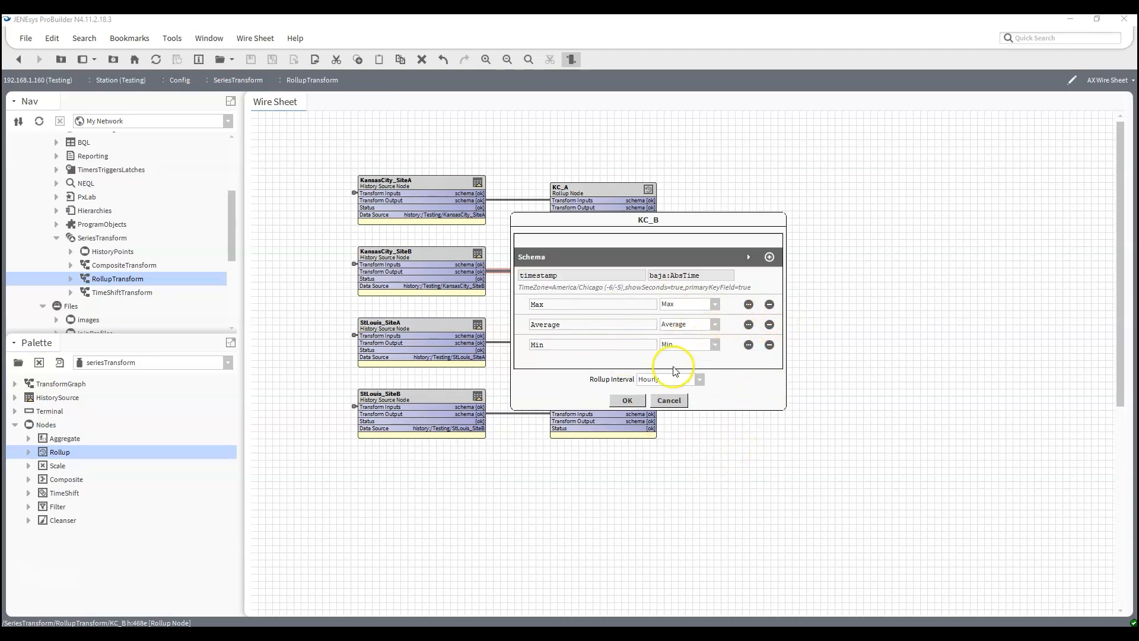
{"action": "left_click", "coordinate": [629, 399]}
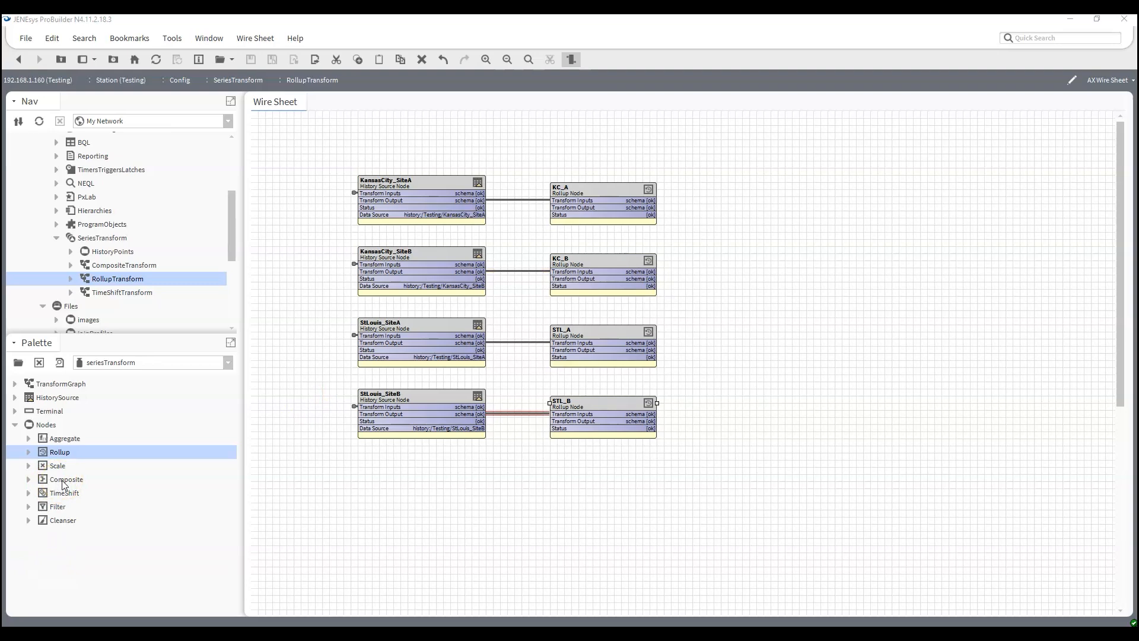
- Add a Composite node with its default name to the wire sheet, beyond the column of rollup nodes
{"action": "left_click_drag", "start_coordinate": [63, 484], "coordinate": [757, 309]}
{"action": "left_click_drag", "start_coordinate": [795, 276], "coordinate": [788, 273]}
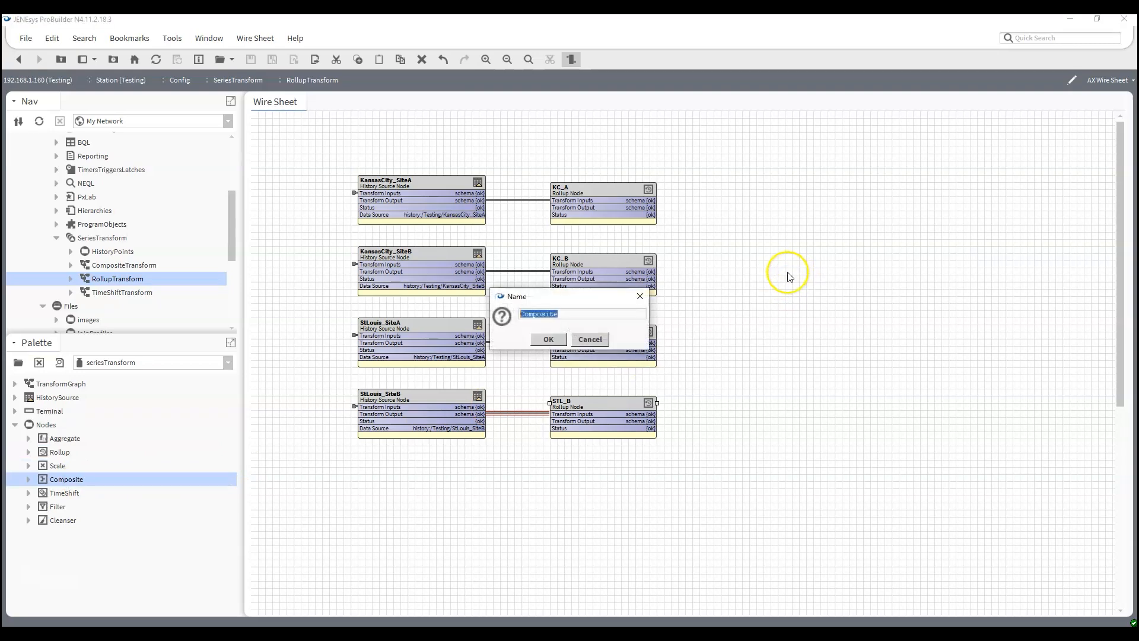
{"action": "left_click", "coordinate": [546, 339]}
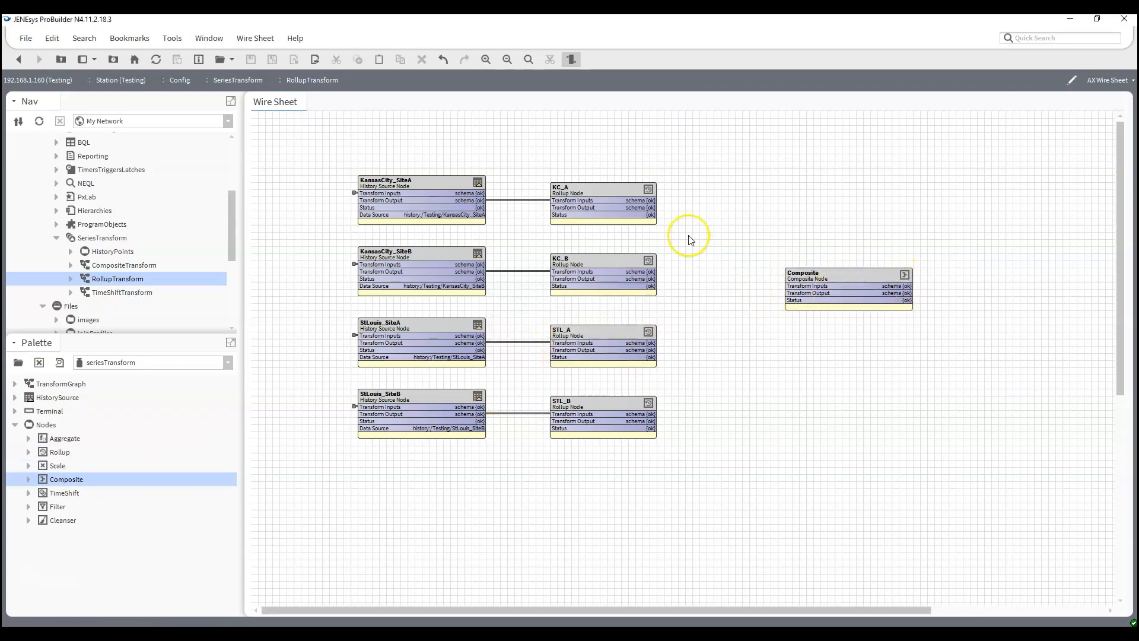
- Link the Transform Output of KC_A, KC_B, STL_A and STL_B to the Composite node's Transform Inputs, and shift the Composite node slightly lower
{"action": "left_click_drag", "start_coordinate": [648, 207], "coordinate": [795, 286]}
{"action": "left_click_drag", "start_coordinate": [649, 278], "coordinate": [789, 286]}
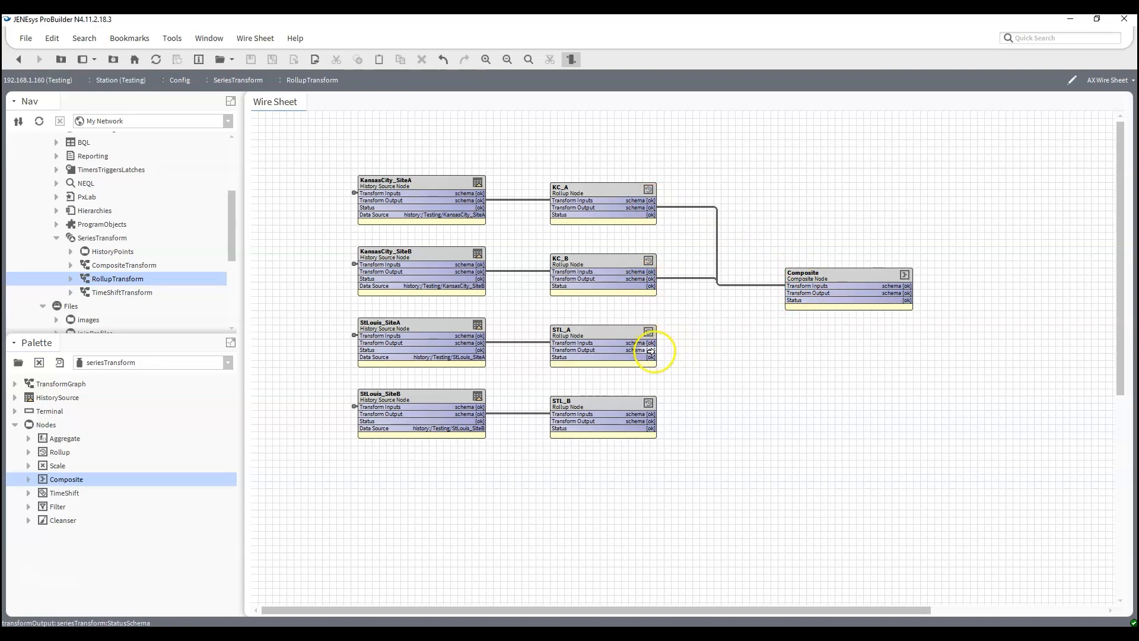
{"action": "left_click_drag", "start_coordinate": [651, 351], "coordinate": [790, 286]}
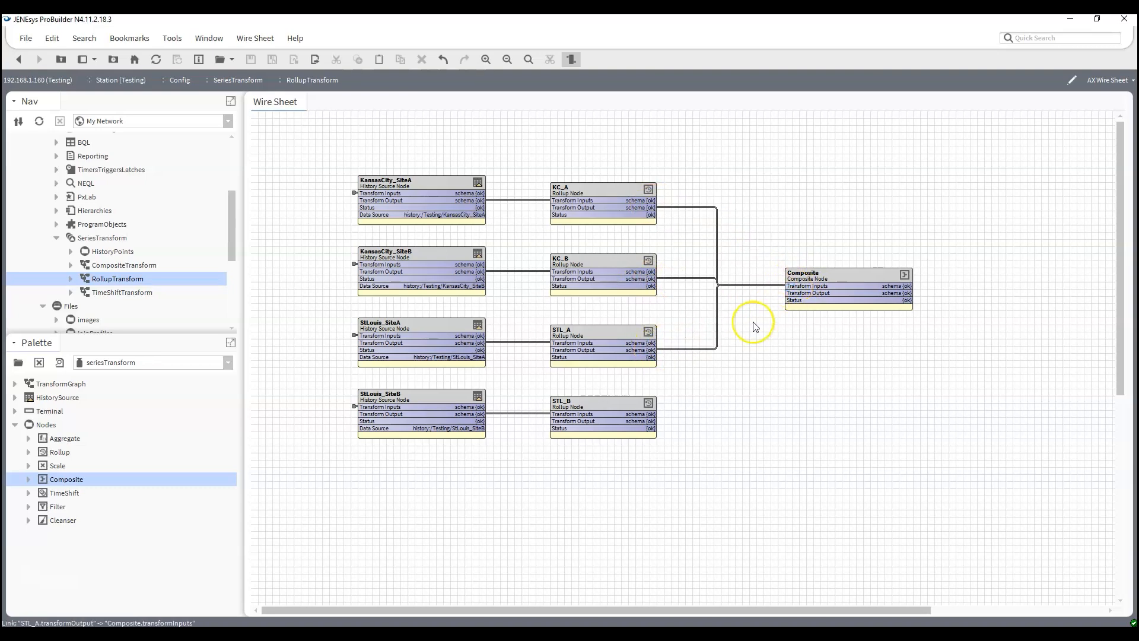
{"action": "left_click_drag", "start_coordinate": [658, 422], "coordinate": [818, 306]}
{"action": "left_click", "coordinate": [801, 386]}
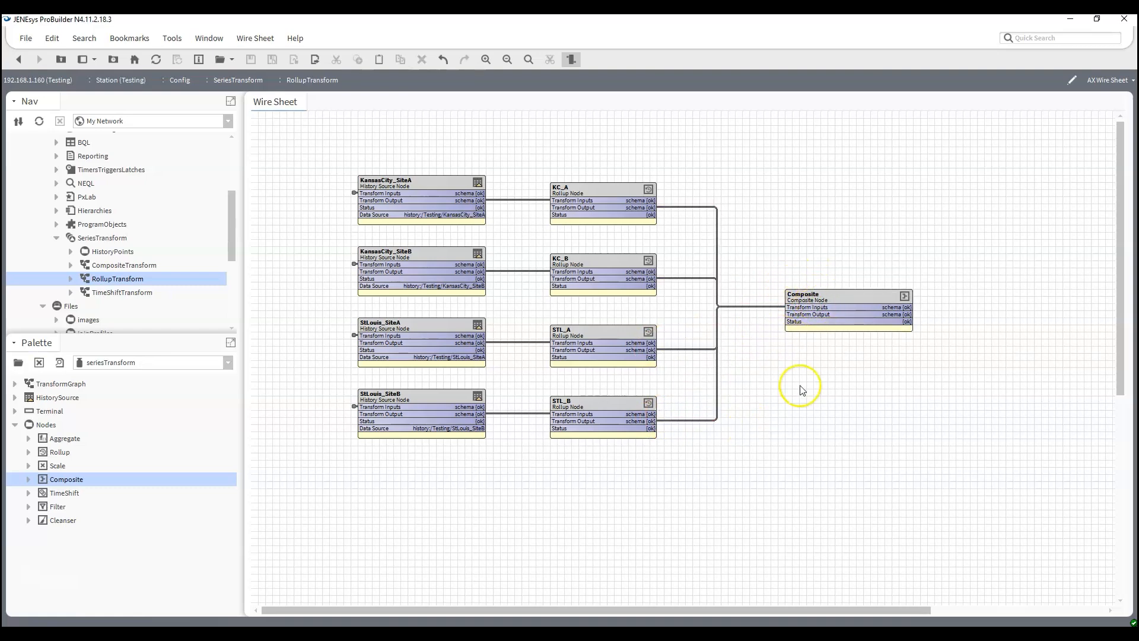
- Populate the Composite node's schema with the Max, Min and Average fields of all four rollup nodes, review the list and apply it
{"action": "double_click", "coordinate": [854, 304]}
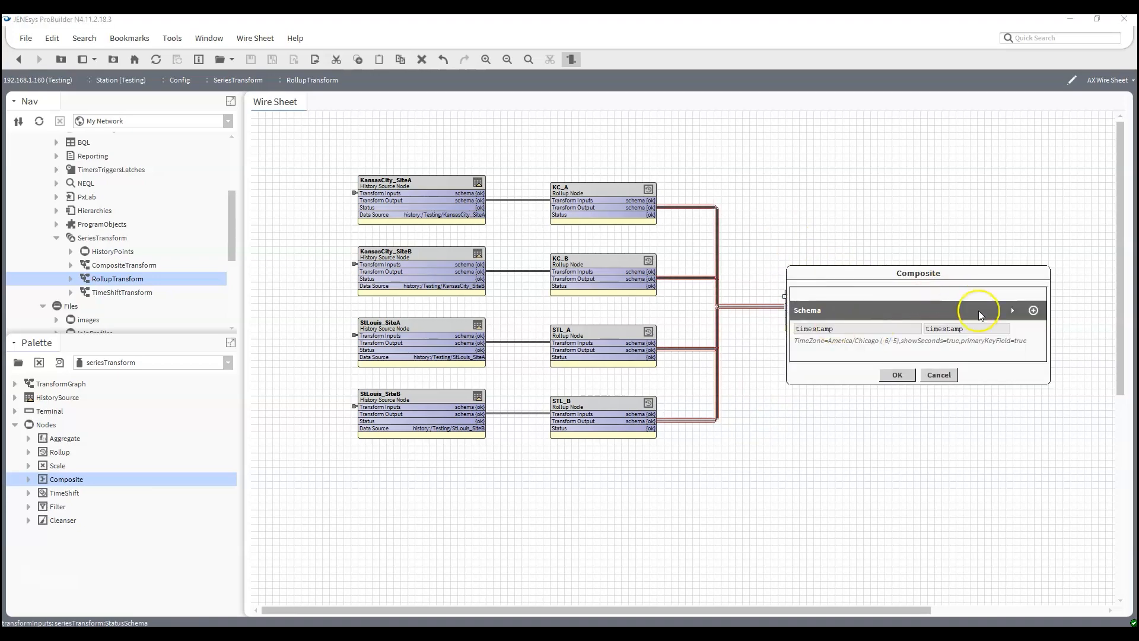
{"action": "left_click", "coordinate": [1012, 310]}
{"action": "left_click_drag", "start_coordinate": [925, 285], "coordinate": [744, 178]}
{"action": "scroll", "coordinate": [700, 288], "scroll_direction": "down", "scroll_amount": 3}
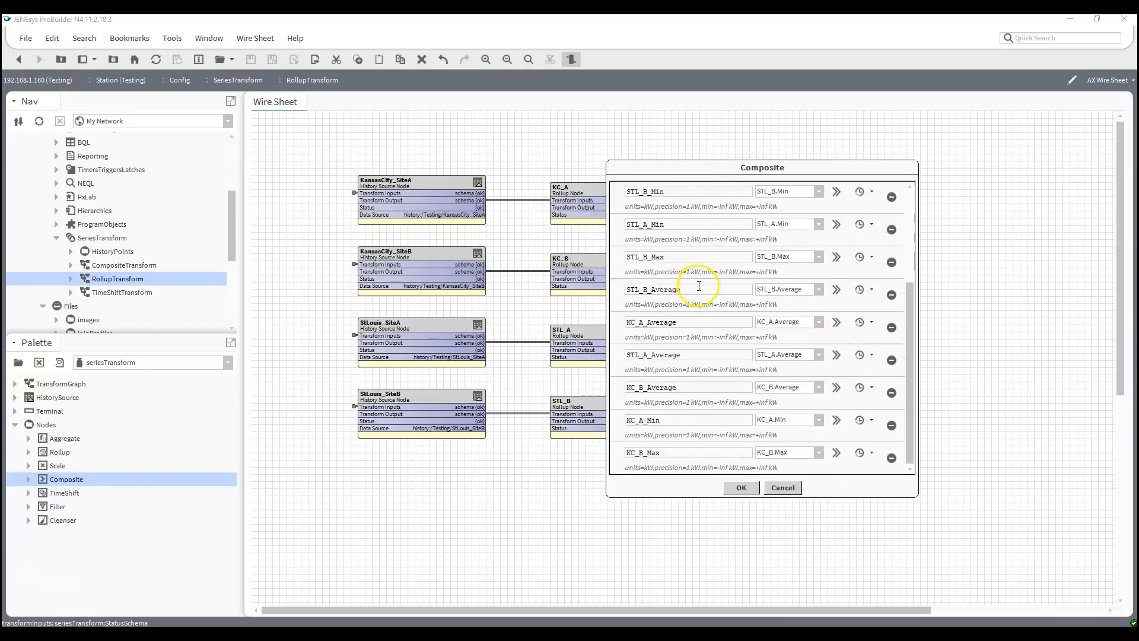
{"action": "scroll", "coordinate": [699, 286], "scroll_direction": "up", "scroll_amount": 3}
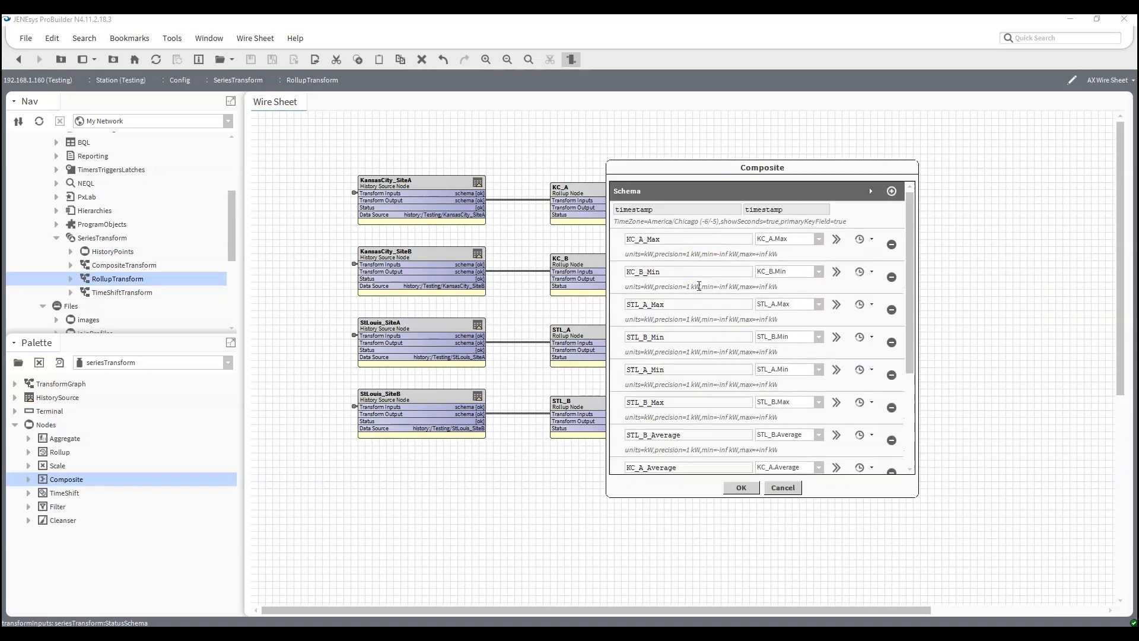
{"action": "left_click", "coordinate": [742, 487]}
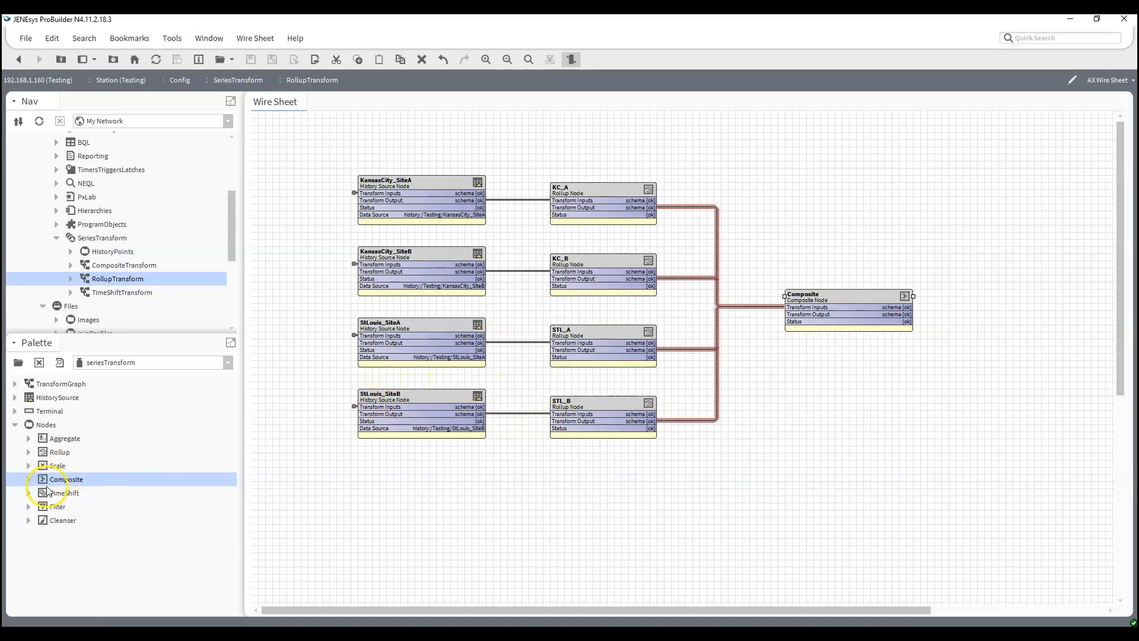
- Add a Terminal node with its default name beyond the Composite node and link the Composite's Transform Output to the Terminal's Transform Inputs
{"action": "left_click_drag", "start_coordinate": [41, 411], "coordinate": [996, 337]}
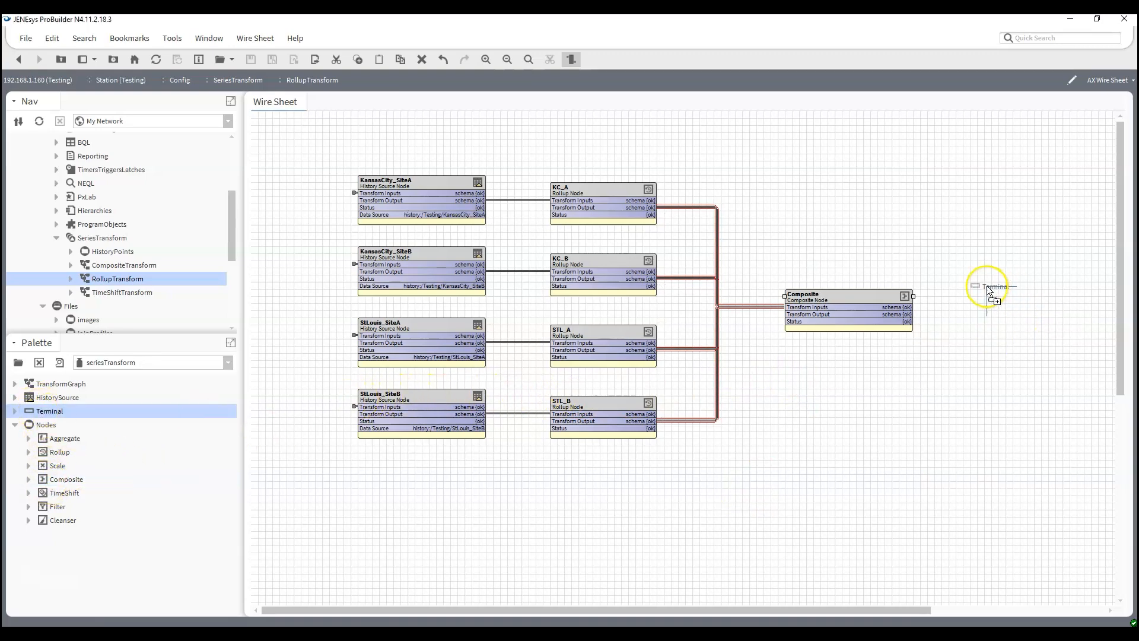
{"action": "left_click_drag", "start_coordinate": [981, 283], "coordinate": [980, 283]}
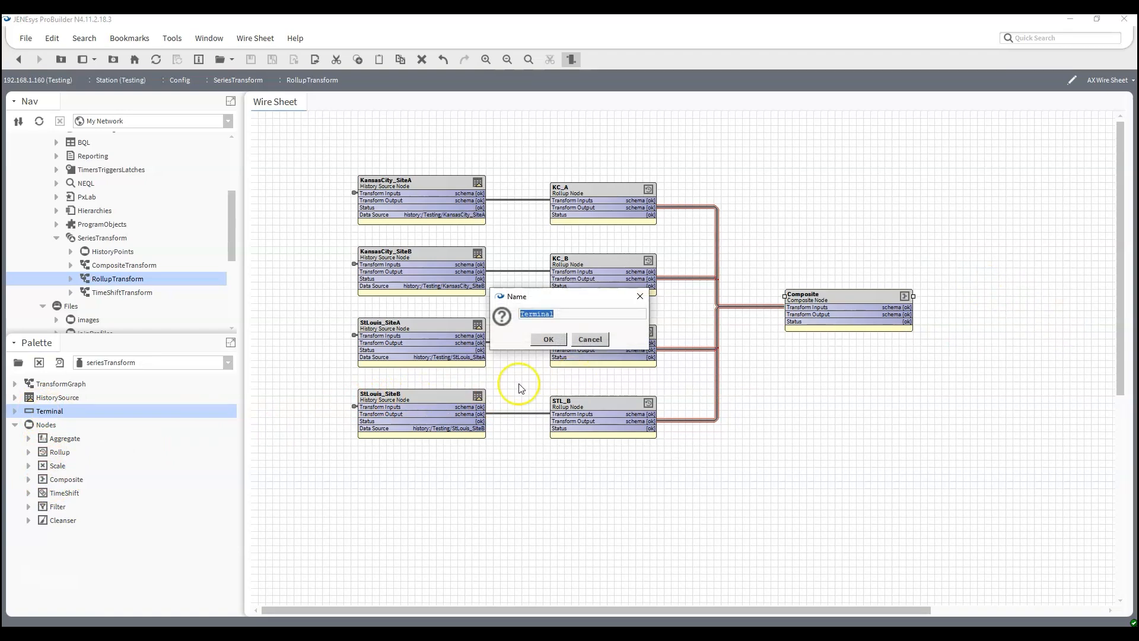
{"action": "left_click", "coordinate": [548, 340]}
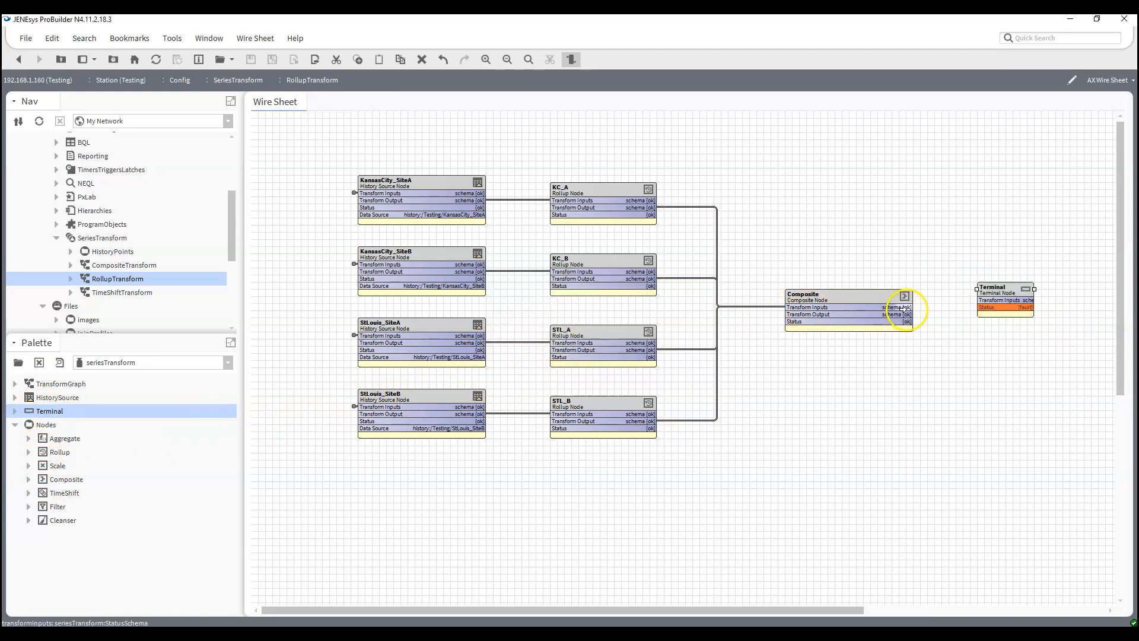
{"action": "left_click_drag", "start_coordinate": [901, 313], "coordinate": [1008, 309]}
{"action": "left_click", "coordinate": [1011, 320]}
{"action": "left_click", "coordinate": [1011, 354]}
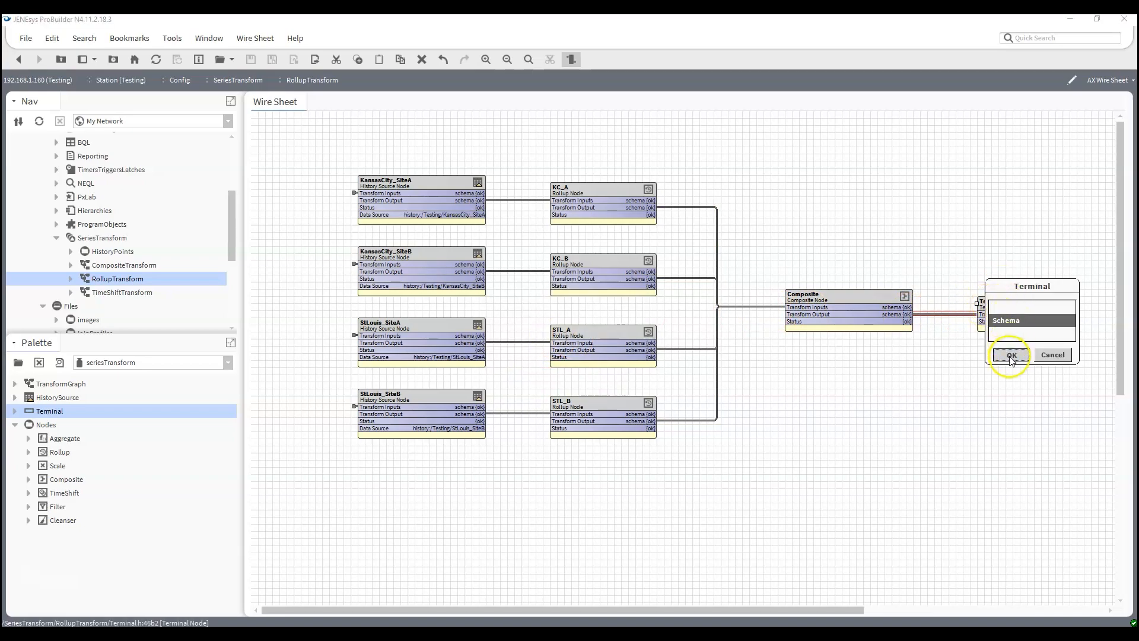
- Reorder the Terminal's schema after timestamp to KC_A, KC_B, STL_A and STL_B, each as Min, Max, Average, and apply it
{"action": "double_click", "coordinate": [1011, 325]}
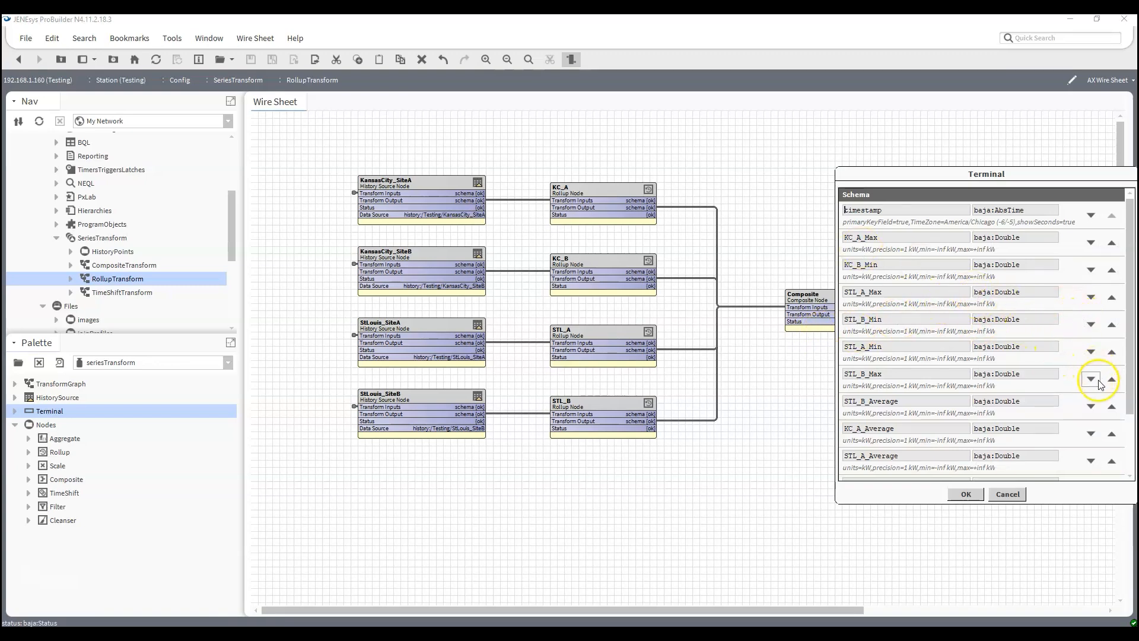
{"action": "left_click", "coordinate": [1111, 433]}
{"action": "left_click", "coordinate": [1112, 433]}
{"action": "scroll", "coordinate": [1070, 400], "scroll_direction": "down", "scroll_amount": 3}
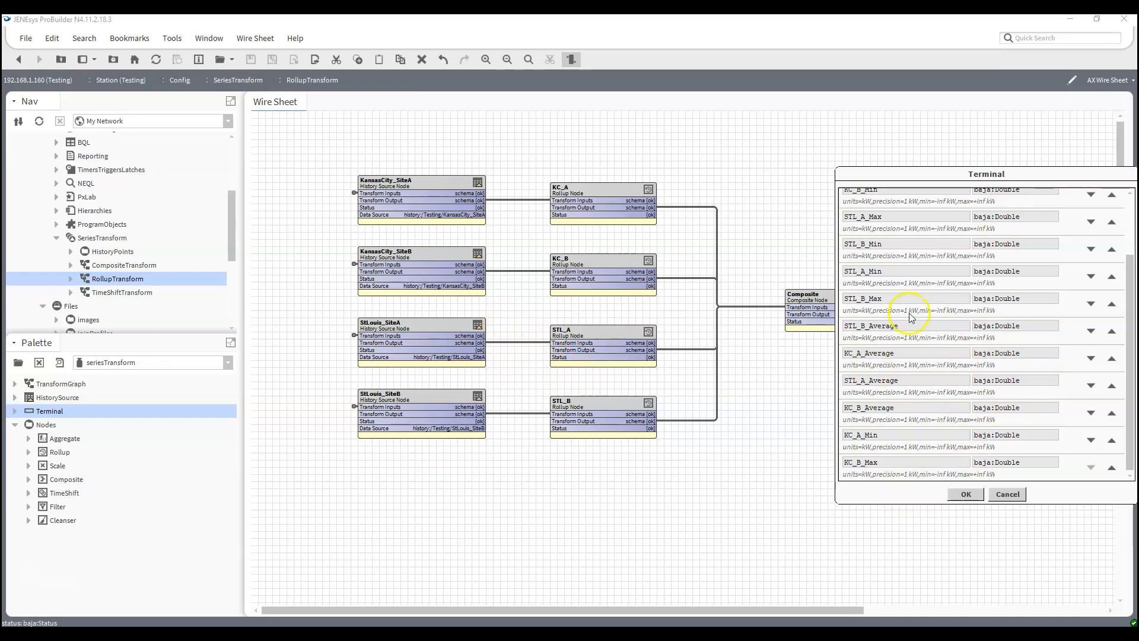
{"action": "scroll", "coordinate": [1002, 357], "scroll_direction": "up", "scroll_amount": 3}
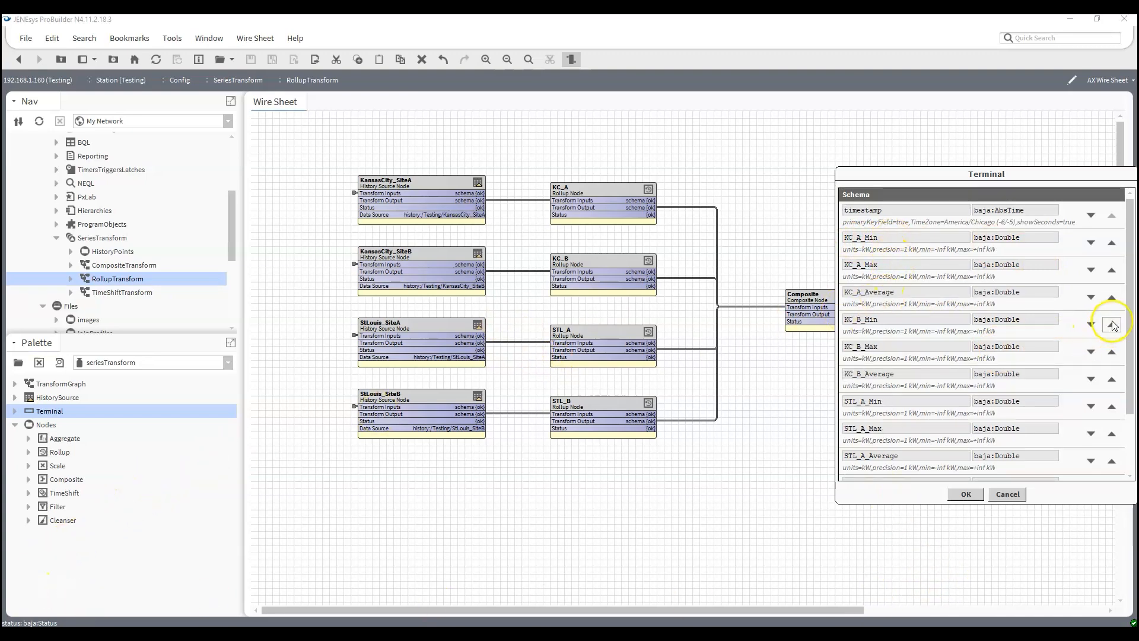
{"action": "scroll", "coordinate": [1111, 330], "scroll_direction": "down", "scroll_amount": 3}
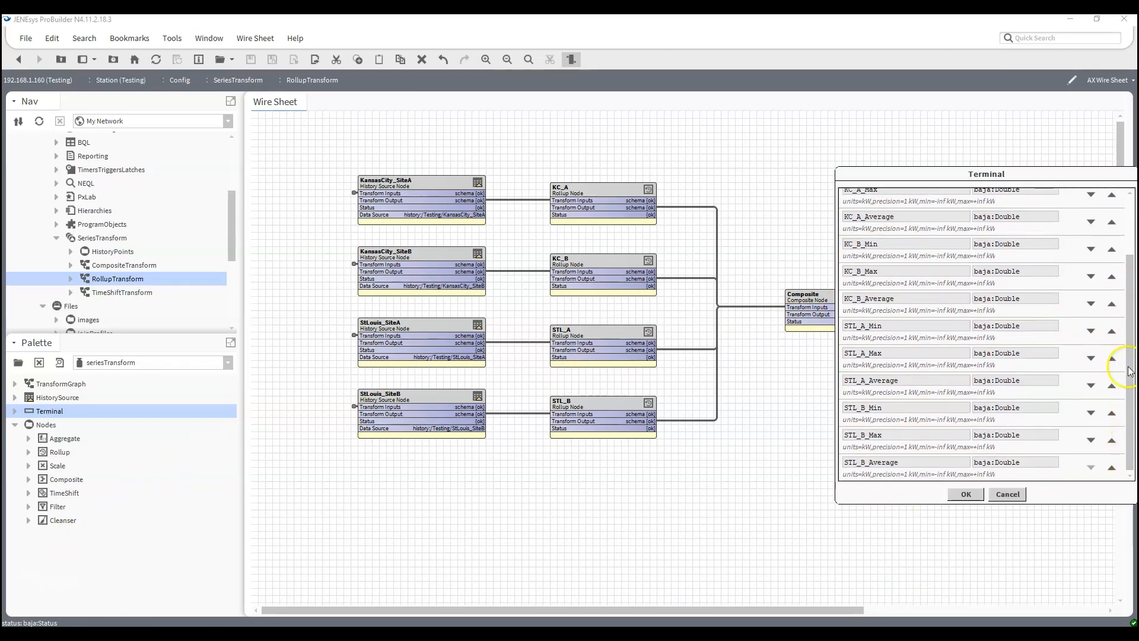
{"action": "scroll", "coordinate": [1115, 415], "scroll_direction": "up", "scroll_amount": 4}
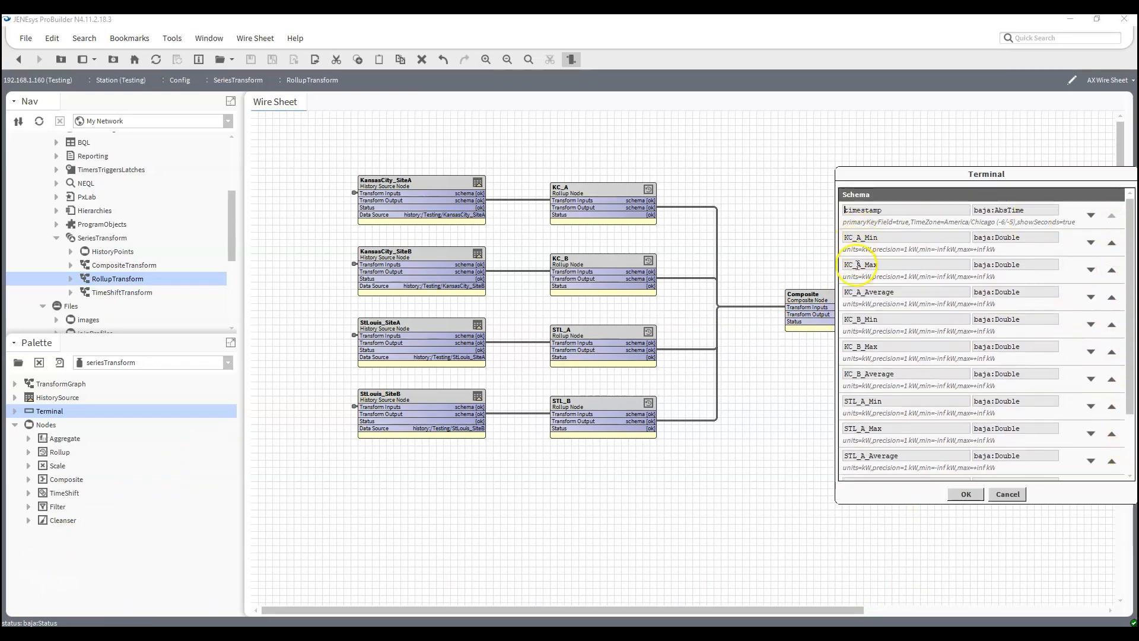
{"action": "scroll", "coordinate": [855, 378], "scroll_direction": "down", "scroll_amount": 3}
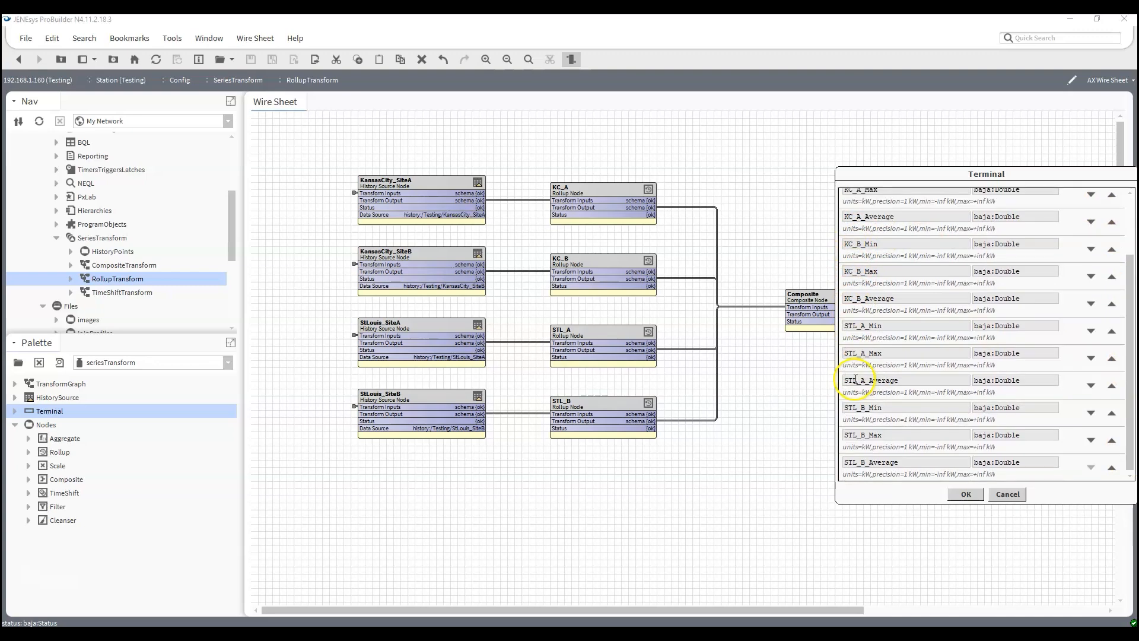
{"action": "left_click", "coordinate": [966, 495]}
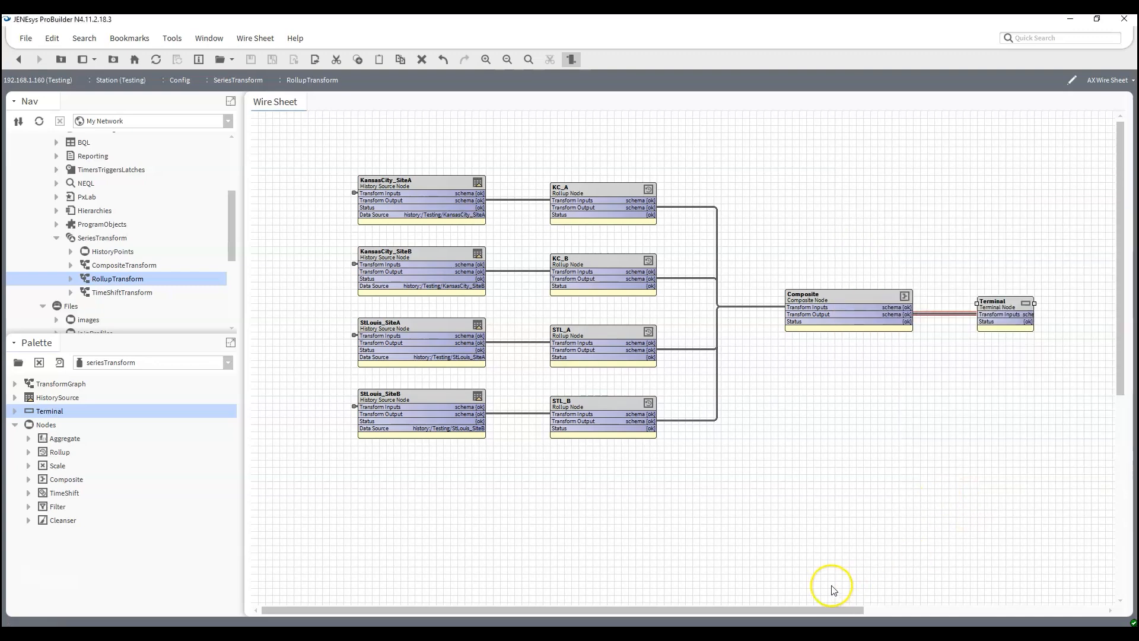
- Run the RollupTransform graph with its existing graph parameters to view the rolled-up results table
{"action": "right_click", "coordinate": [108, 282]}
{"action": "left_click", "coordinate": [134, 240]}
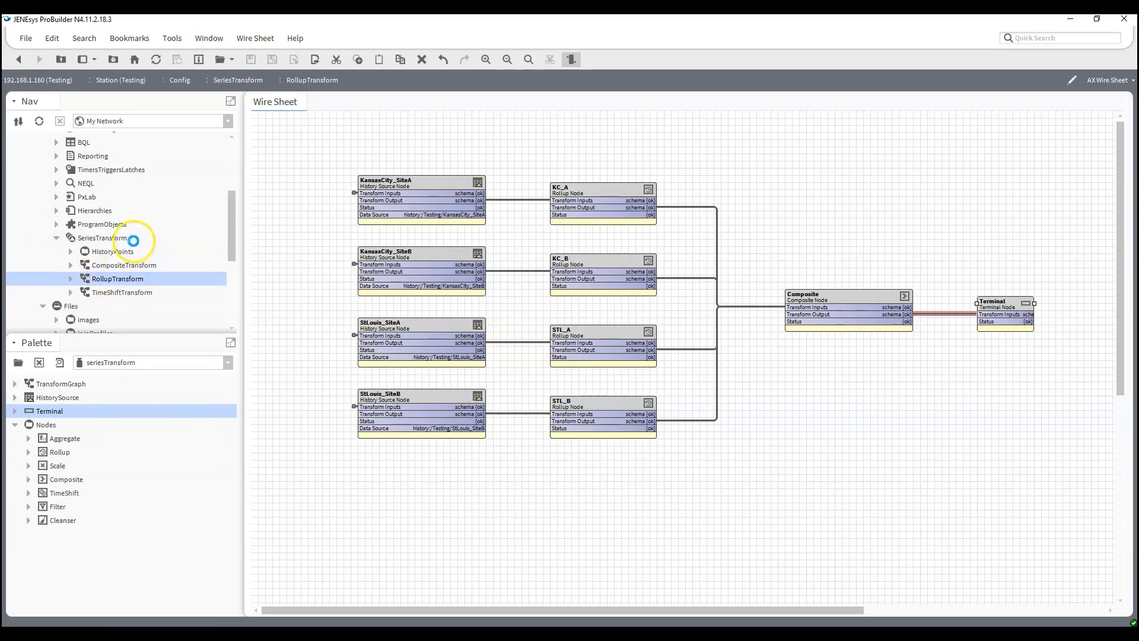
{"action": "left_click", "coordinate": [741, 409]}
{"action": "scroll", "coordinate": [561, 353], "scroll_direction": "down", "scroll_amount": 2}
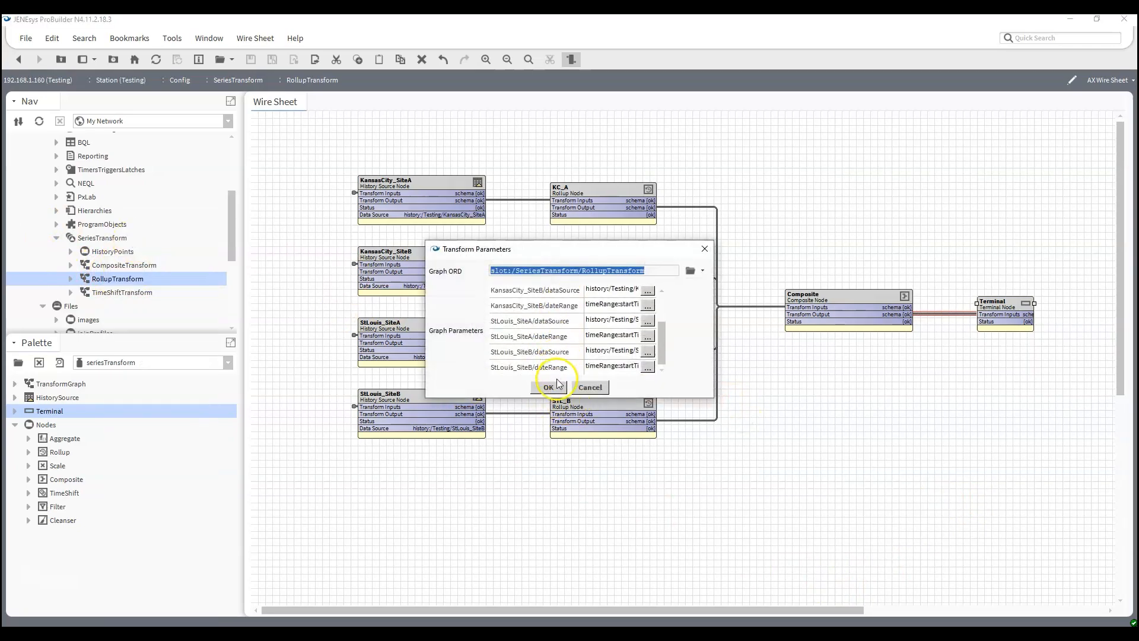
{"action": "left_click", "coordinate": [547, 388]}
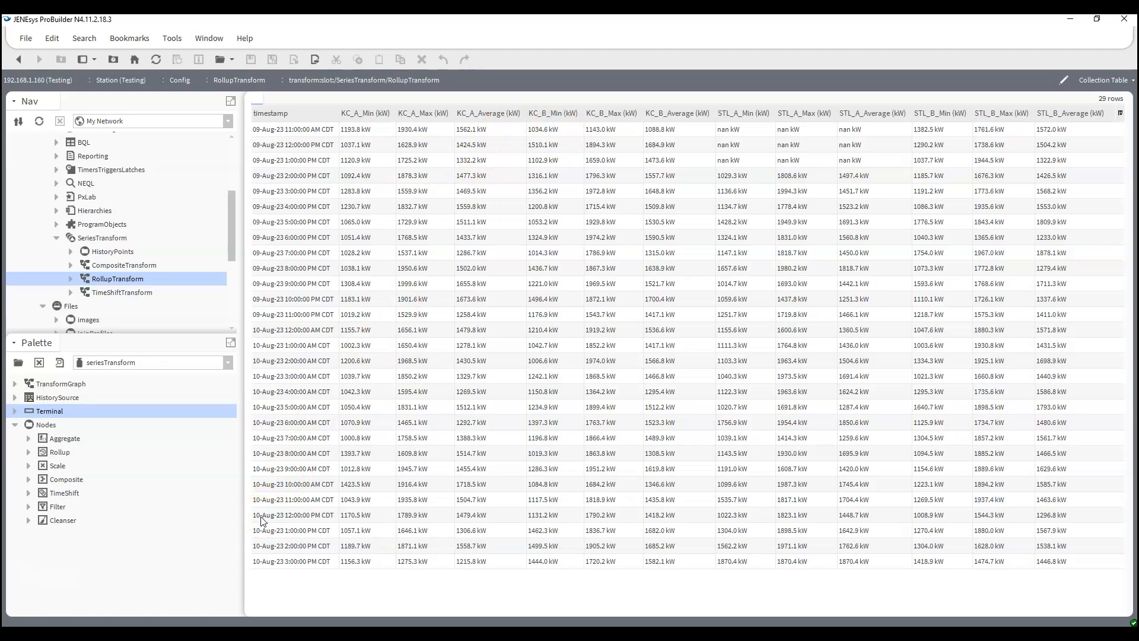
- In the TimeShiftTransform wire sheet, add a HistorySource node named KansasCity_SiteA_Yesterday and widen it to show its full name
{"action": "double_click", "coordinate": [137, 293]}
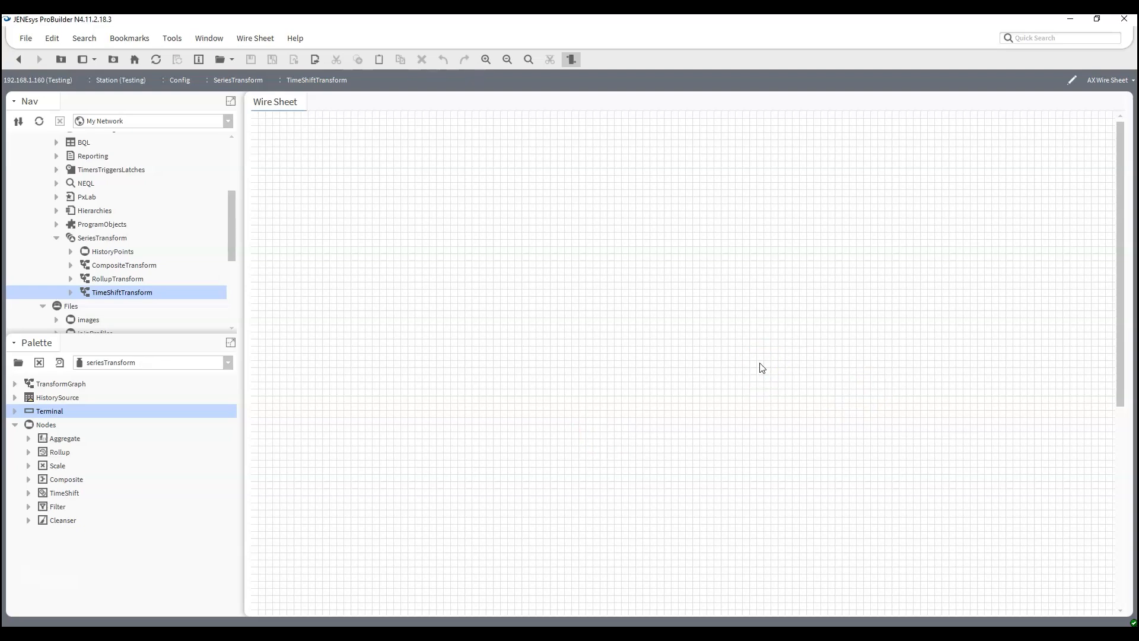
{"action": "left_click_drag", "start_coordinate": [51, 398], "coordinate": [359, 170]}
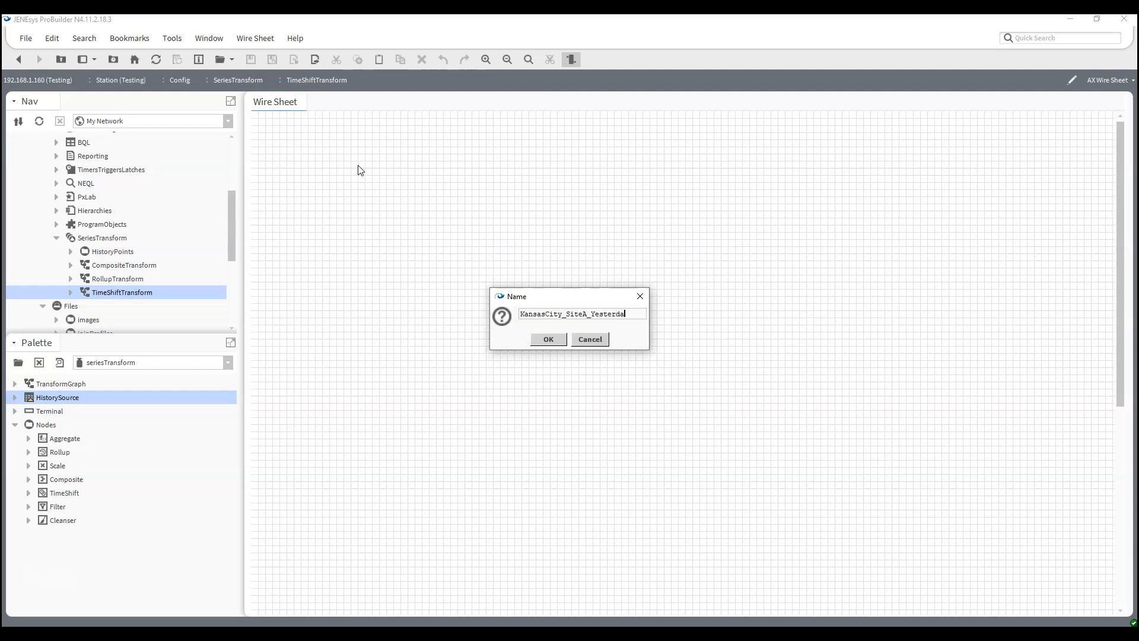
{"action": "key", "text": "Return"}
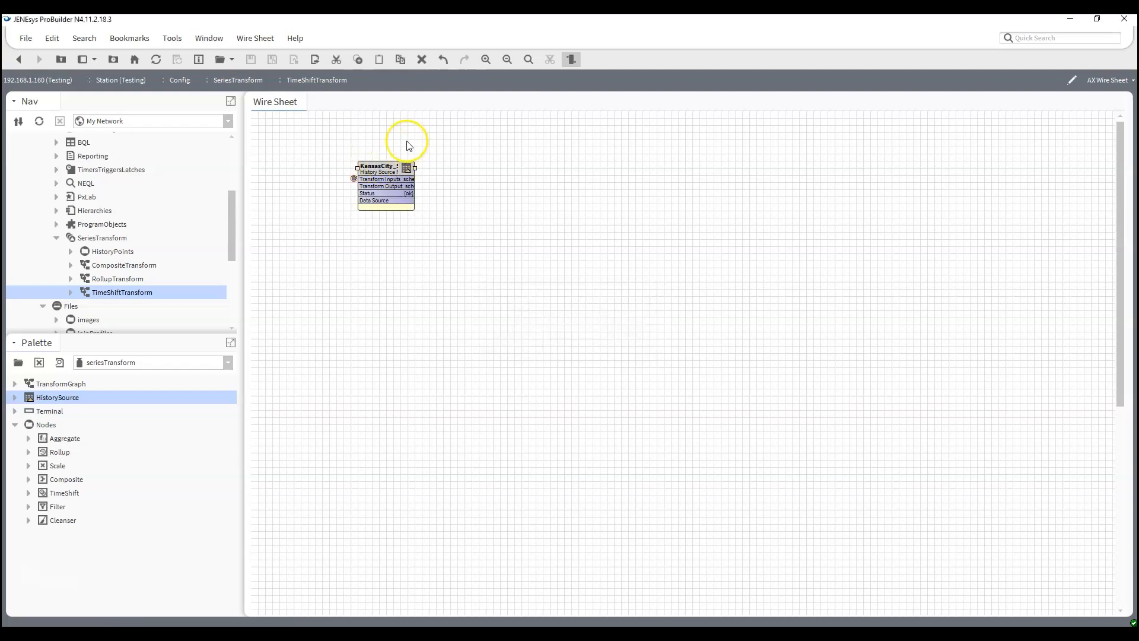
{"action": "left_click_drag", "start_coordinate": [415, 189], "coordinate": [505, 189]}
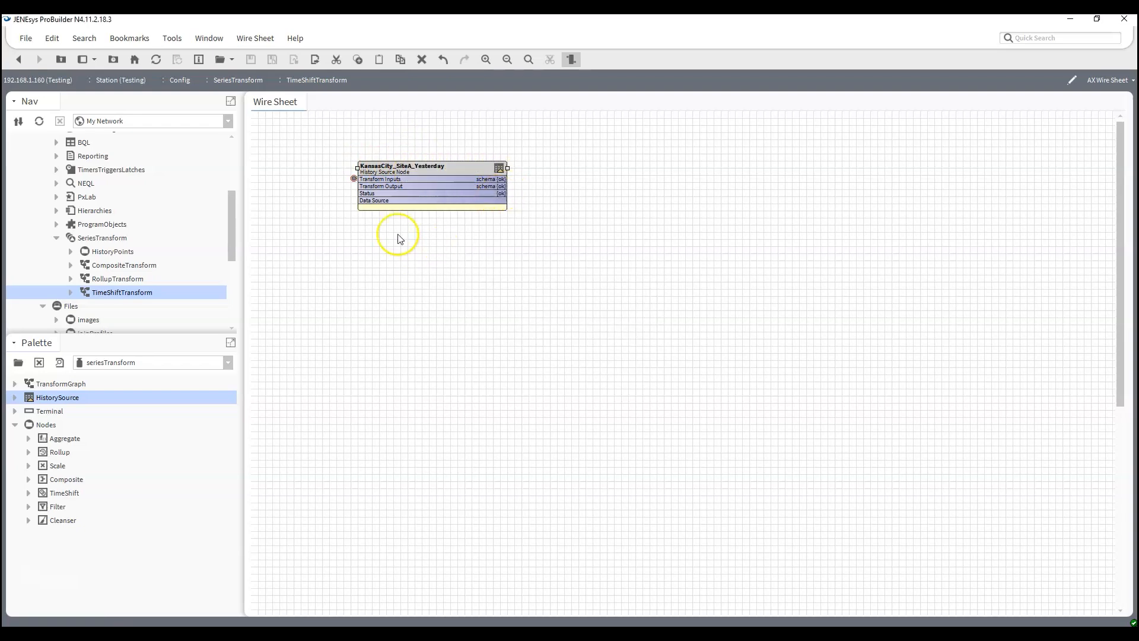
- Configure KansasCity_SiteA_Yesterday with the Testing station's KansasCity_SiteA history as source and Yesterday as date range, and apply it
{"action": "double_click", "coordinate": [401, 183]}
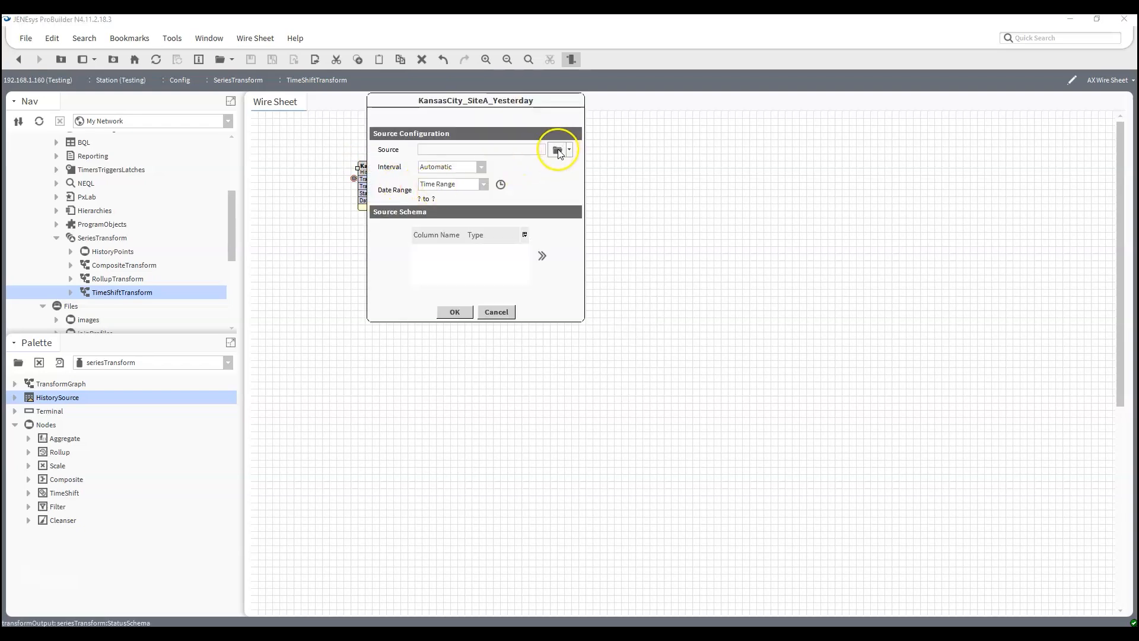
{"action": "left_click", "coordinate": [558, 151]}
{"action": "left_click", "coordinate": [395, 95]}
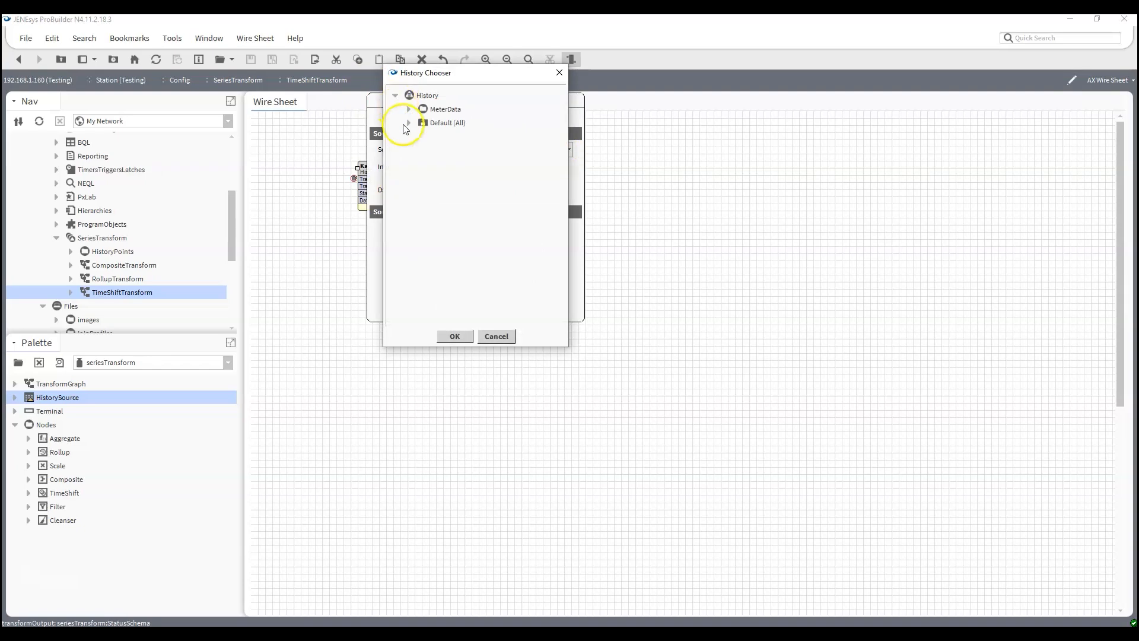
{"action": "left_click", "coordinate": [408, 123]}
{"action": "left_click", "coordinate": [423, 137]}
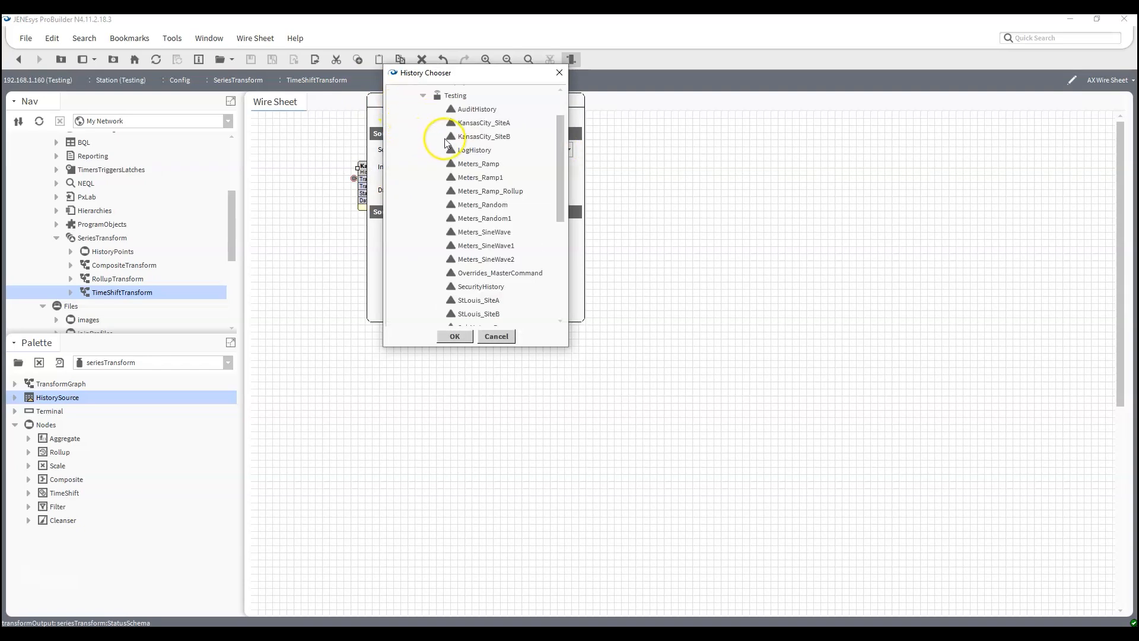
{"action": "left_click", "coordinate": [474, 123]}
{"action": "left_click", "coordinate": [454, 336]}
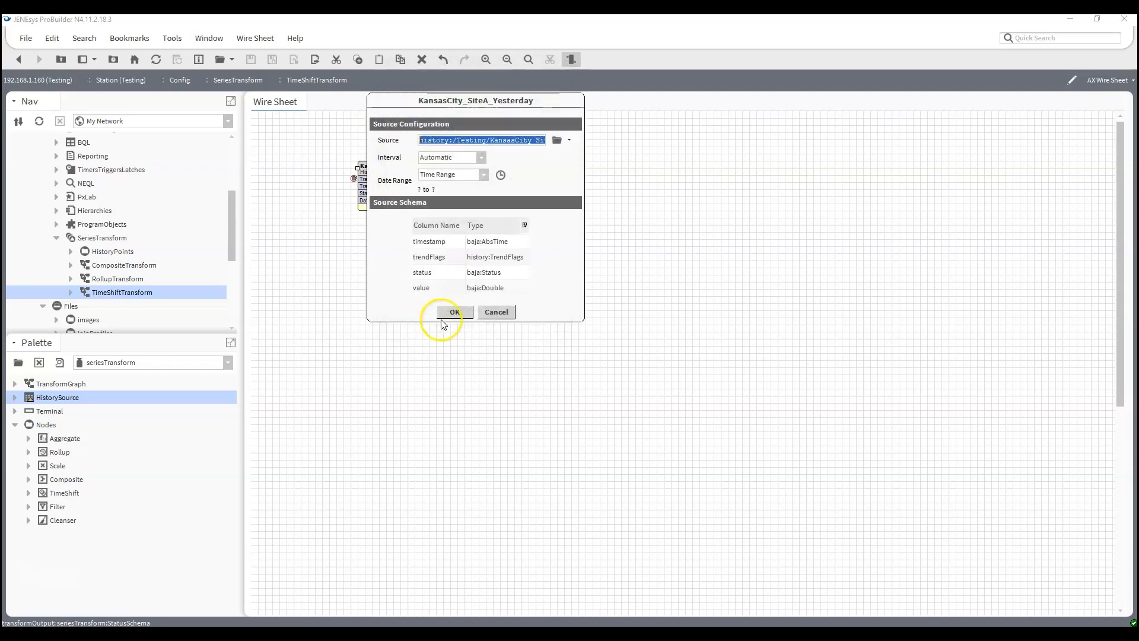
{"action": "left_click", "coordinate": [482, 174]}
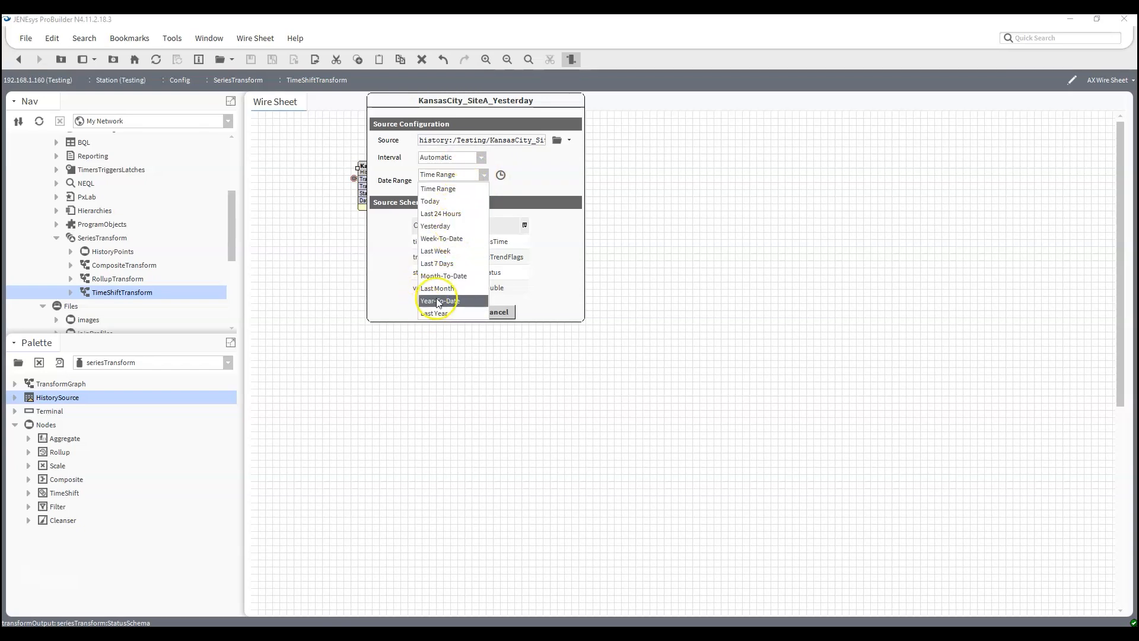
{"action": "left_click", "coordinate": [442, 226]}
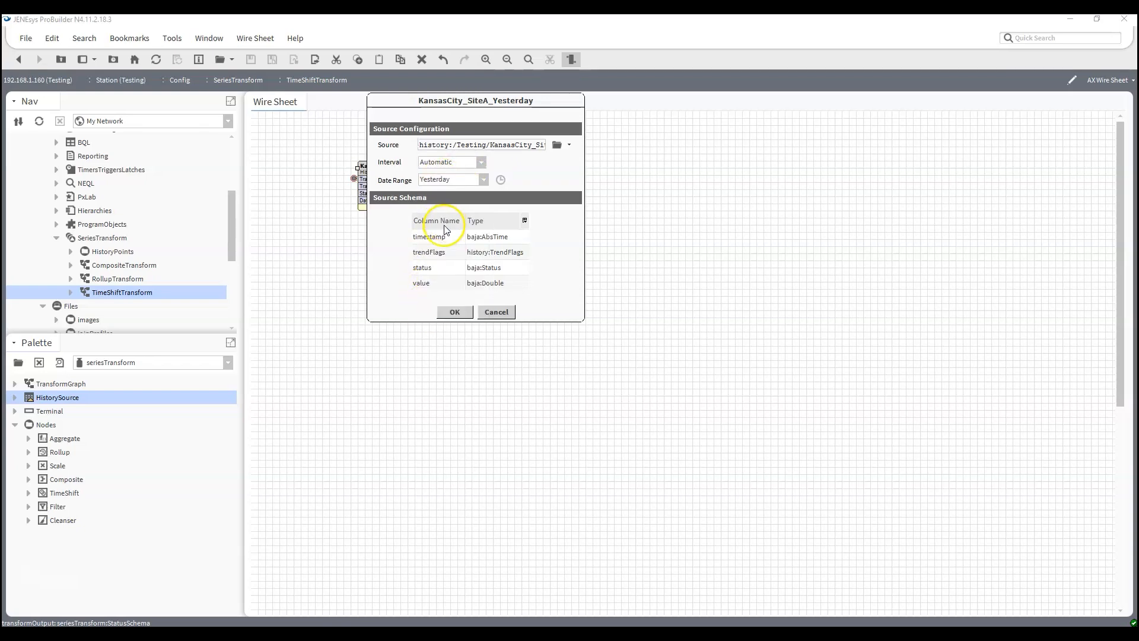
{"action": "left_click", "coordinate": [458, 316]}
- Remove the trendFlags and status fields from KansasCity_SiteA_Yesterday's source schema and apply the changes
{"action": "double_click", "coordinate": [465, 180]}
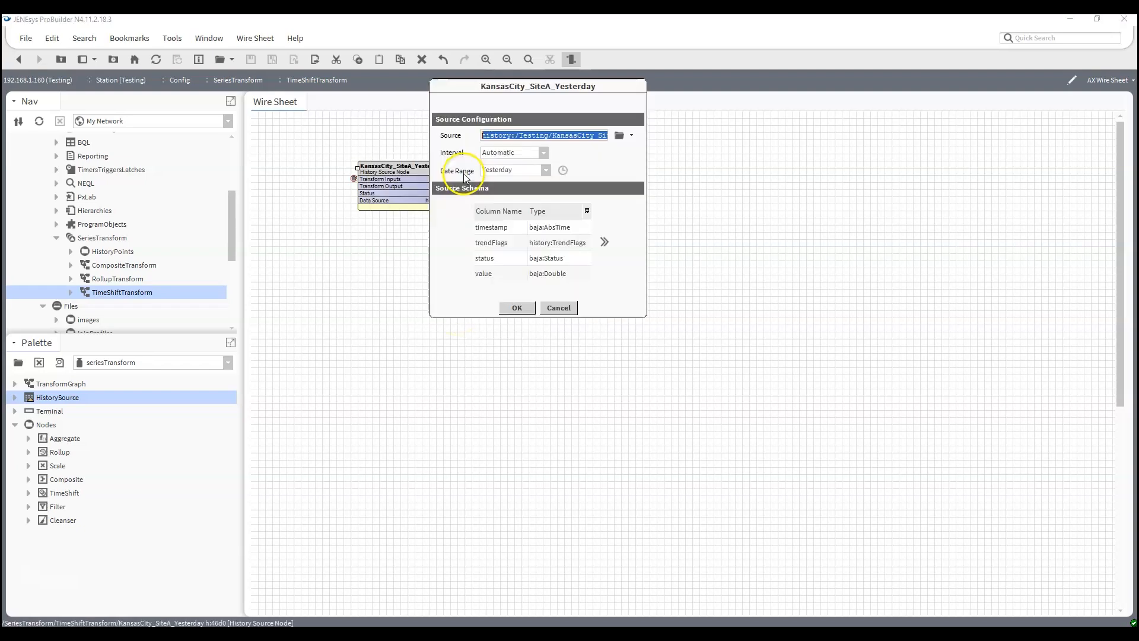
{"action": "left_click", "coordinate": [605, 243]}
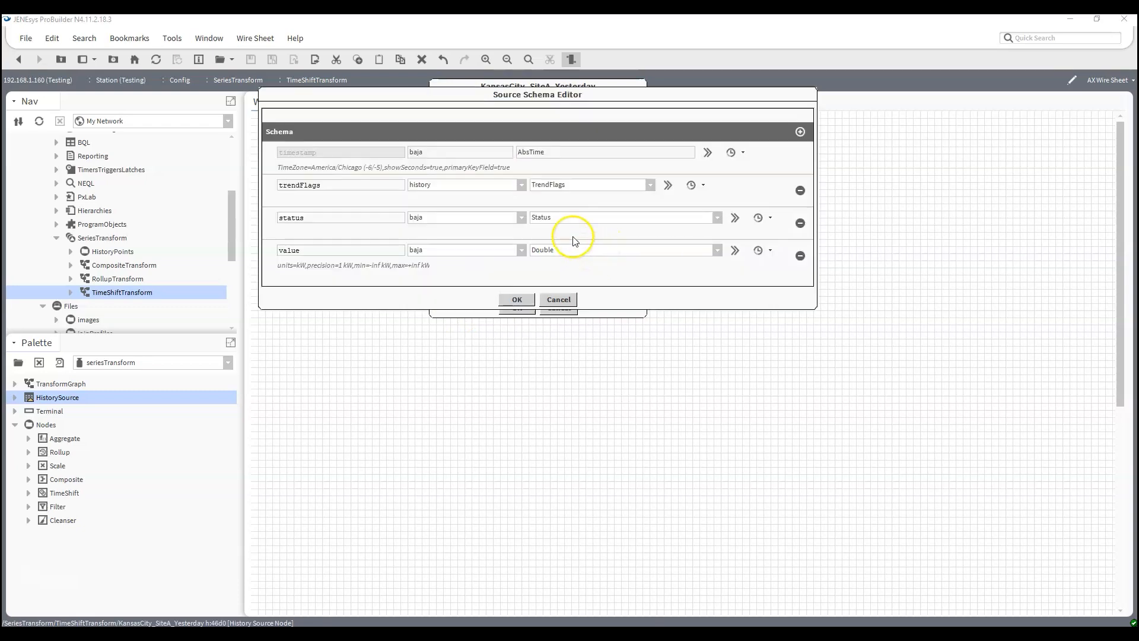
{"action": "left_click", "coordinate": [801, 191]}
{"action": "left_click", "coordinate": [800, 191]}
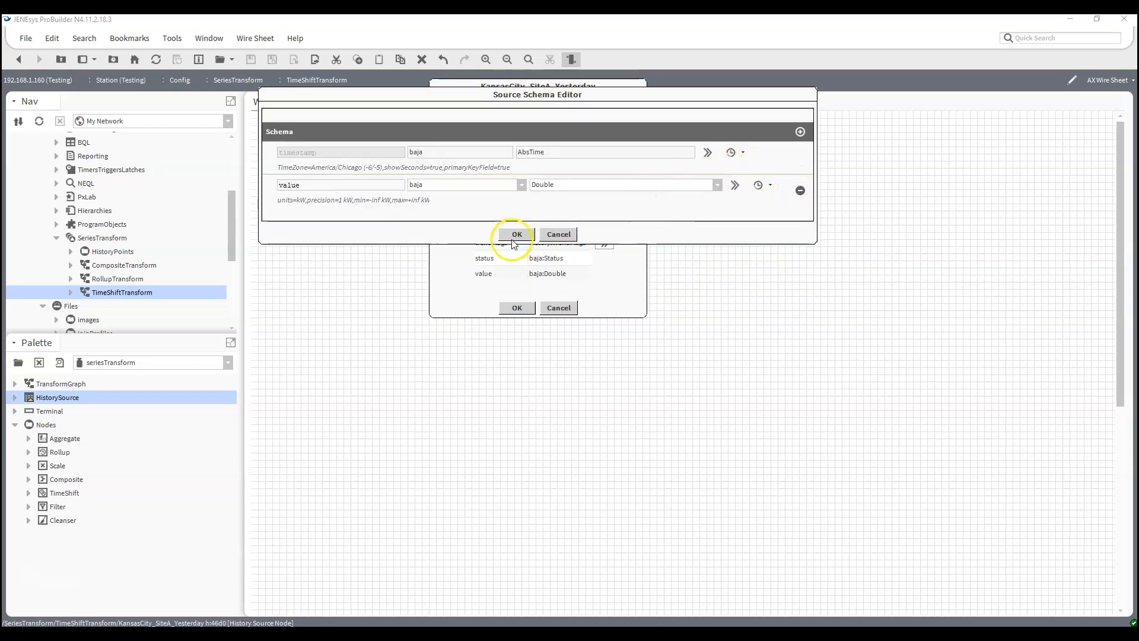
{"action": "left_click", "coordinate": [517, 266]}
{"action": "left_click", "coordinate": [514, 307]}
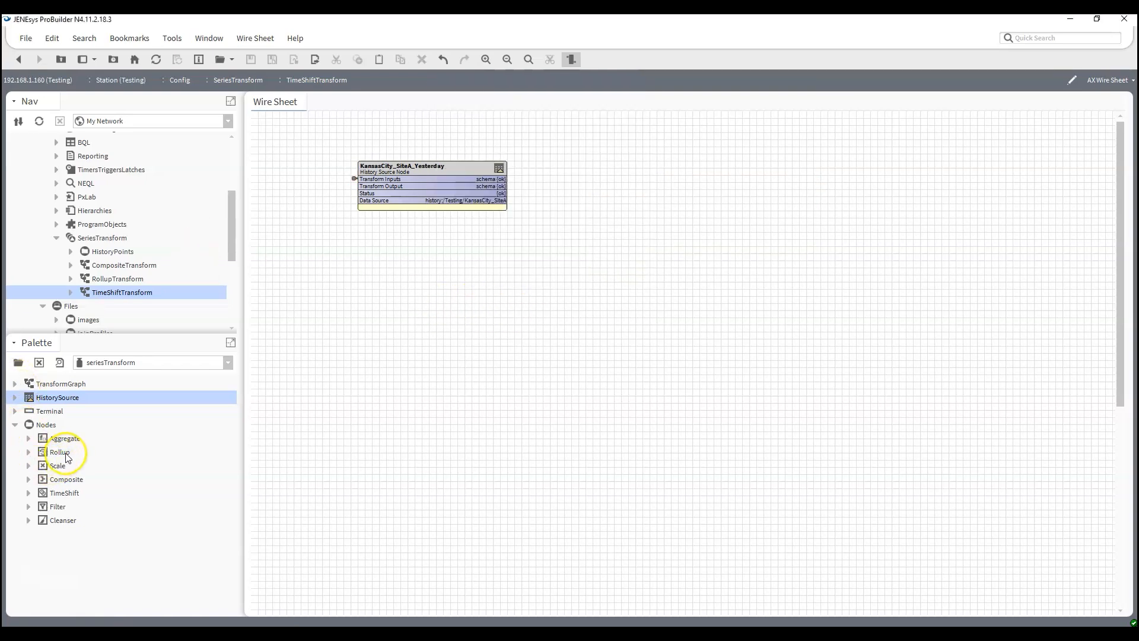
- Add a second HistorySource node named KansasCity_SiteA_Today below the first one and widen it to the same width
{"action": "left_click_drag", "start_coordinate": [57, 397], "coordinate": [381, 329]}
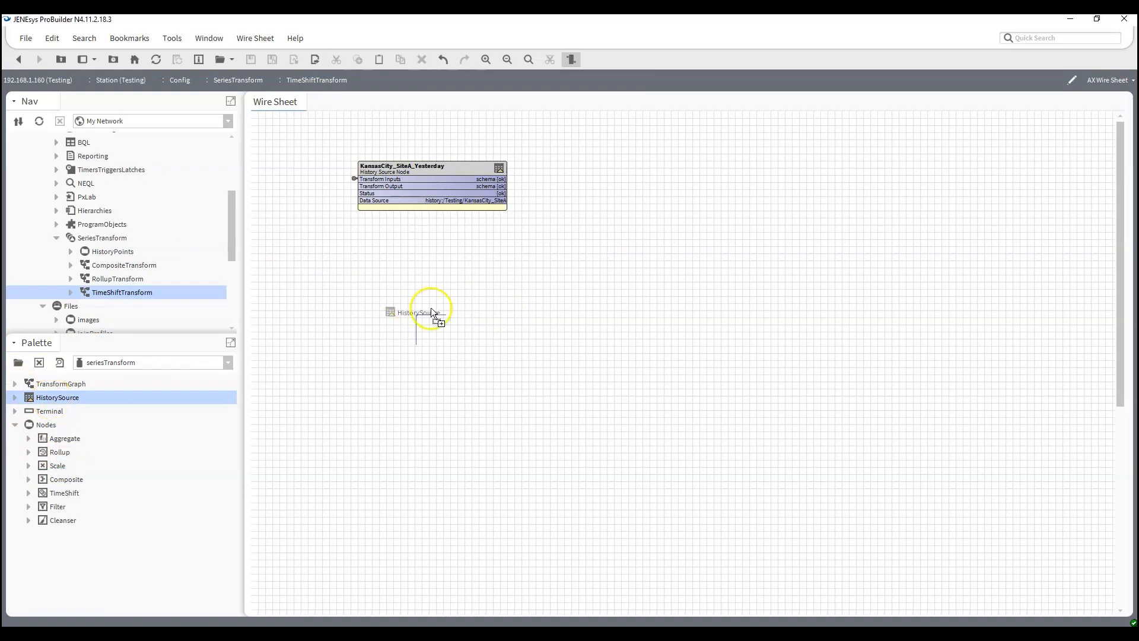
{"action": "left_click_drag", "start_coordinate": [371, 233], "coordinate": [363, 236]}
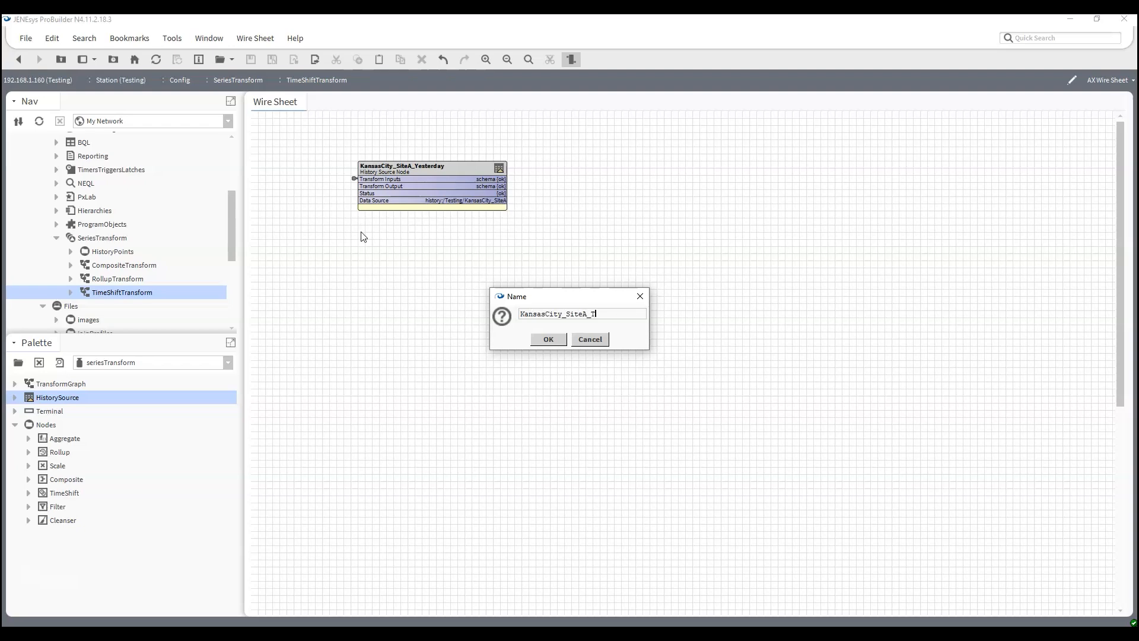
{"action": "key", "text": "Return"}
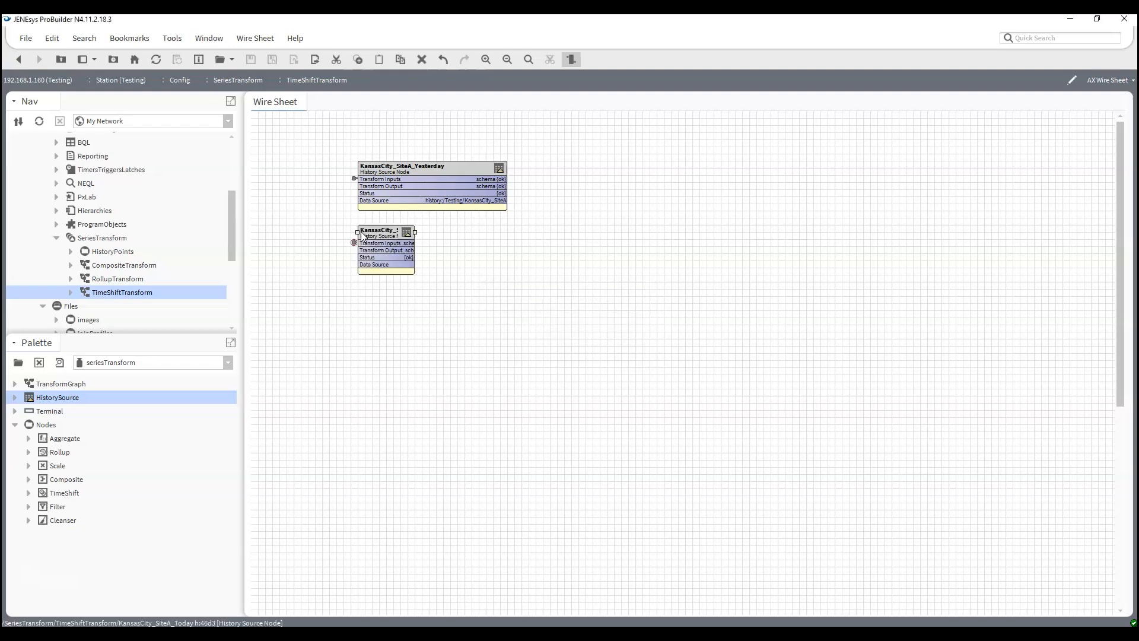
{"action": "left_click", "coordinate": [387, 226]}
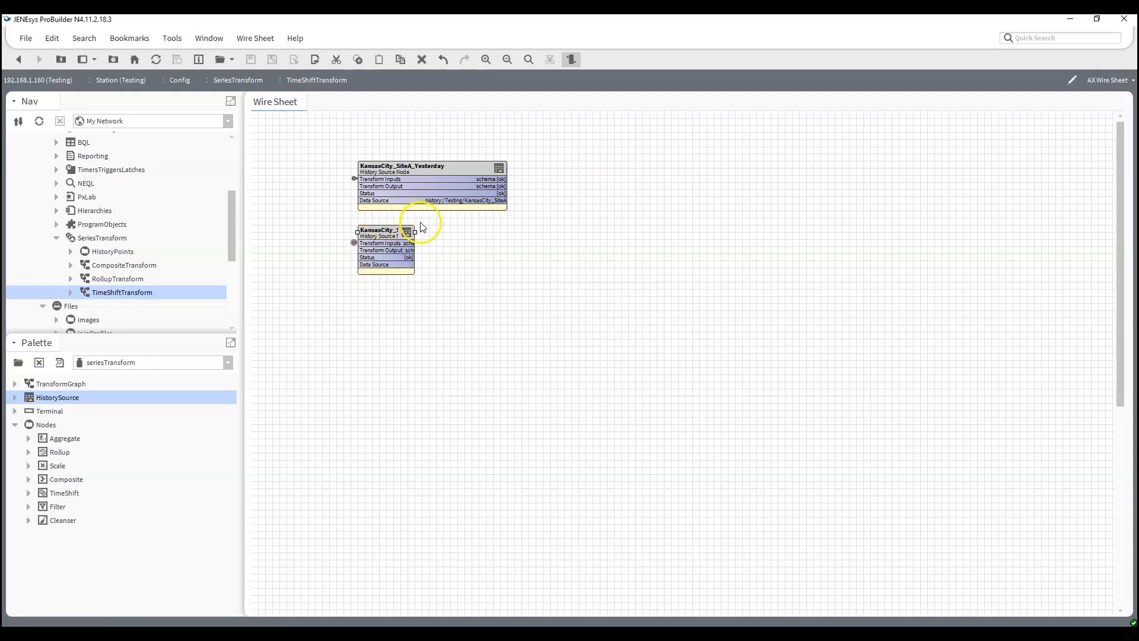
{"action": "left_click_drag", "start_coordinate": [416, 232], "coordinate": [507, 236]}
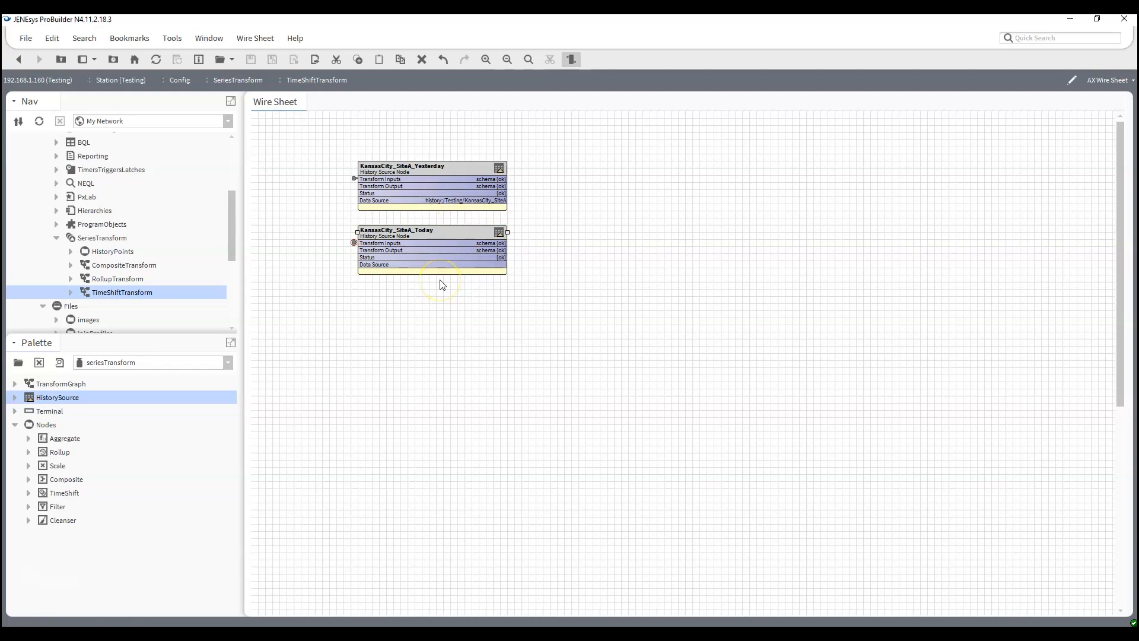
- Configure KansasCity_SiteA_Today with the Testing station's KansasCity_SiteA history as source and Today as date range, and apply it
{"action": "double_click", "coordinate": [443, 247]}
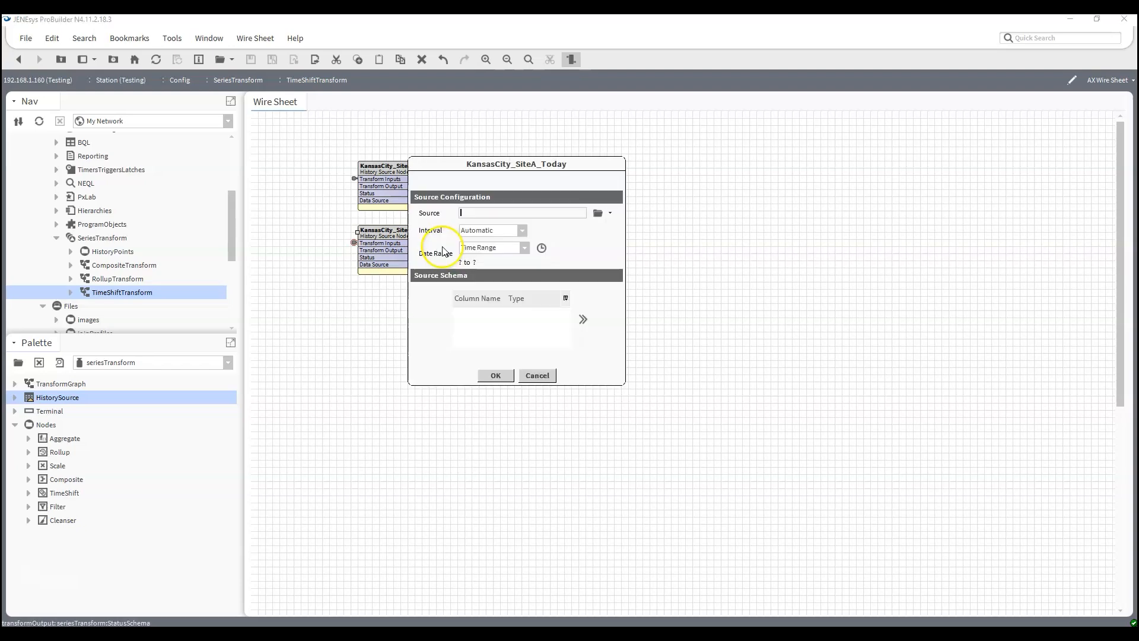
{"action": "left_click", "coordinate": [599, 214]}
{"action": "double_click", "coordinate": [449, 160]}
{"action": "left_click", "coordinate": [450, 185]}
{"action": "left_click", "coordinate": [463, 200]}
{"action": "left_click", "coordinate": [506, 191]}
{"action": "left_click", "coordinate": [495, 399]}
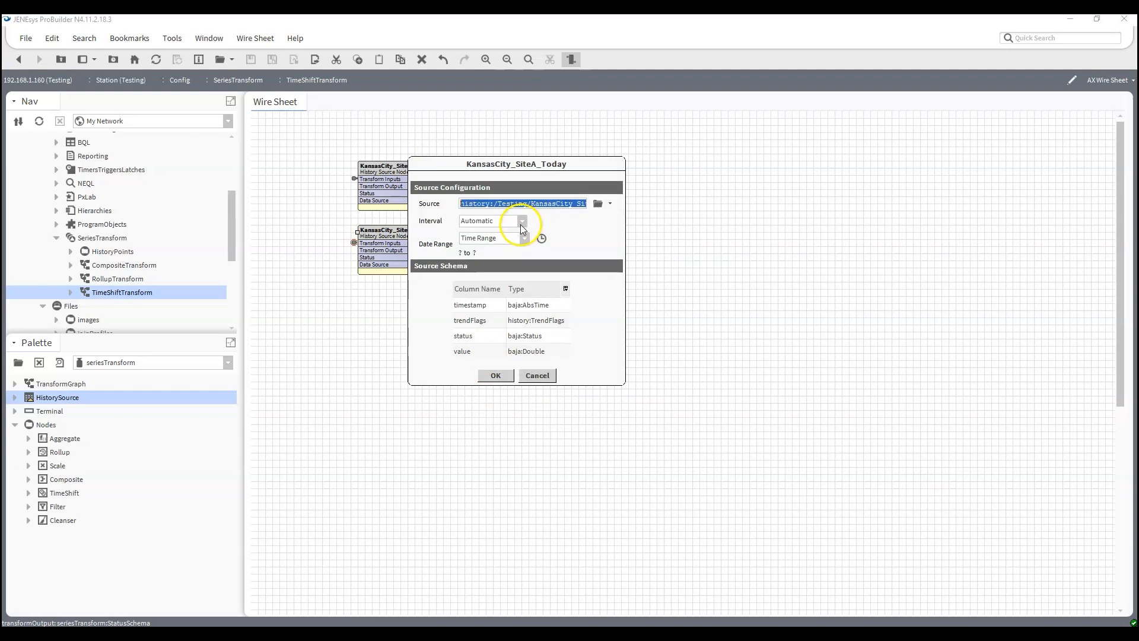
{"action": "left_click", "coordinate": [522, 238]}
{"action": "left_click", "coordinate": [509, 247]}
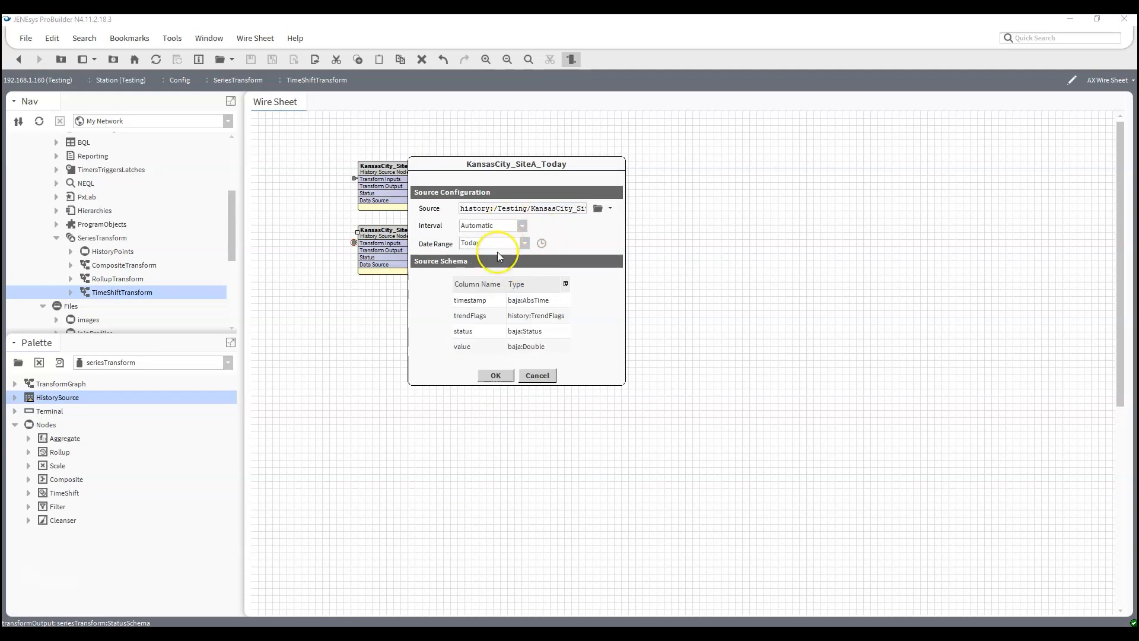
{"action": "left_click", "coordinate": [493, 375]}
- Remove the trendFlags and status fields from KansasCity_SiteA_Today's source schema and apply the changes
{"action": "double_click", "coordinate": [409, 246]}
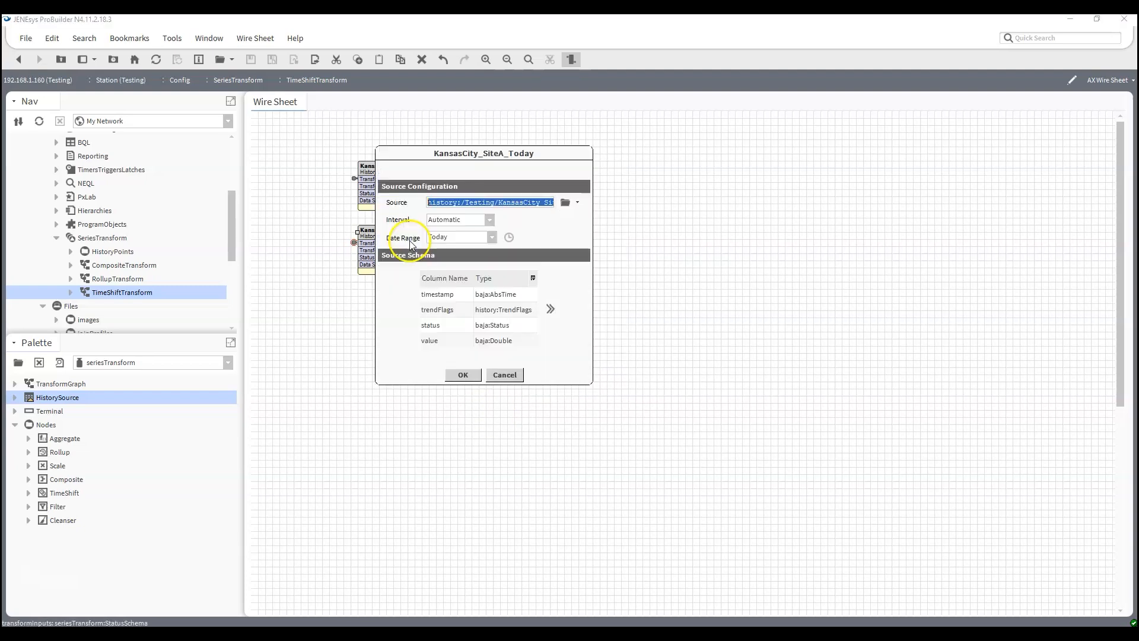
{"action": "left_click", "coordinate": [550, 309]}
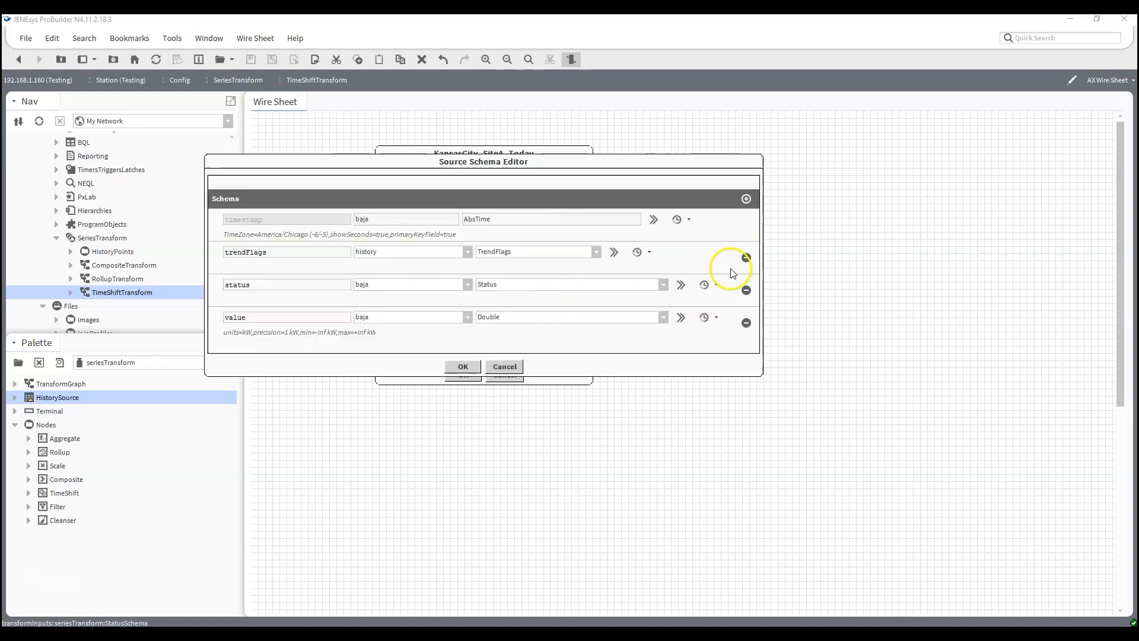
{"action": "left_click", "coordinate": [746, 258]}
{"action": "left_click", "coordinate": [746, 257]}
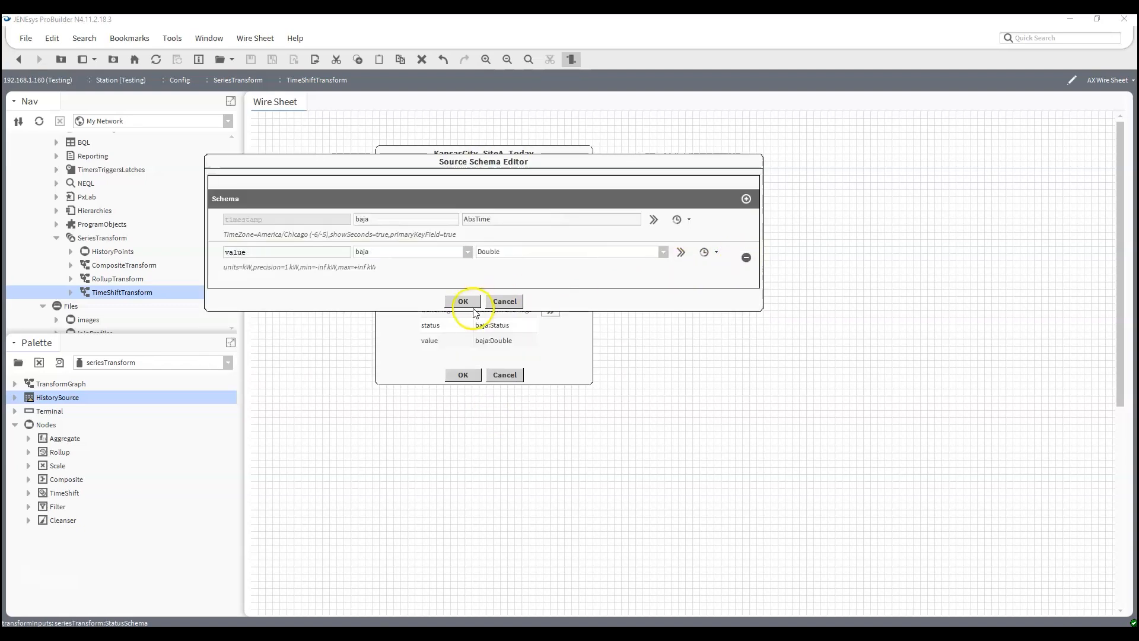
{"action": "left_click", "coordinate": [472, 303]}
{"action": "left_click", "coordinate": [460, 375]}
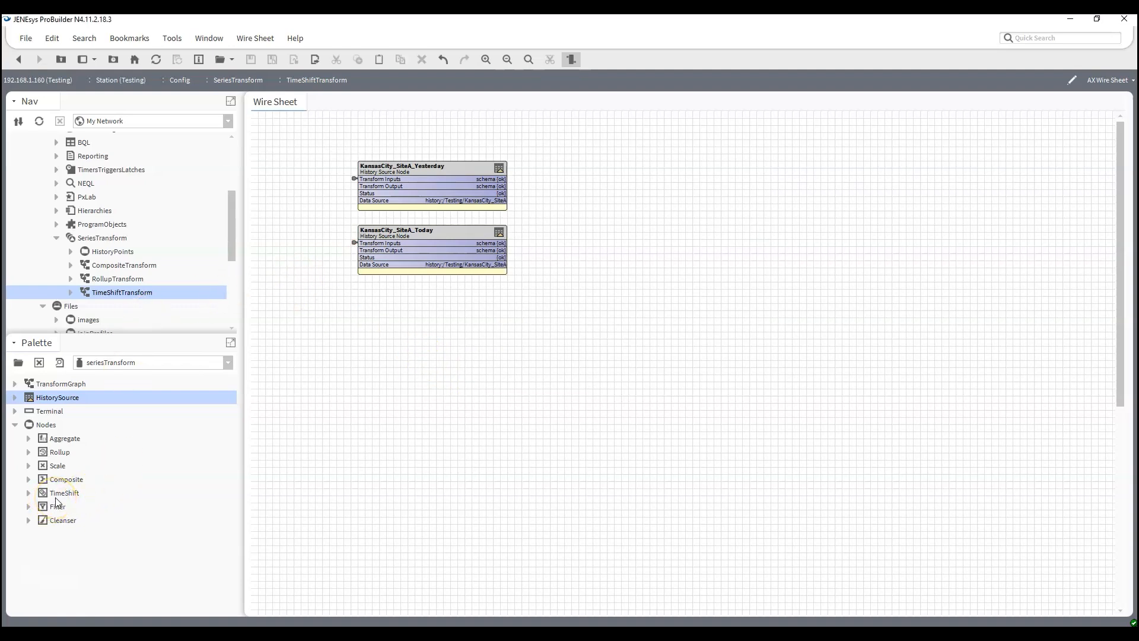
- Add a TimeShift node beside the history sources and link KansasCity_SiteA_Yesterday's Transform Output to its Transform Inputs
{"action": "left_click_drag", "start_coordinate": [56, 497], "coordinate": [383, 422]}
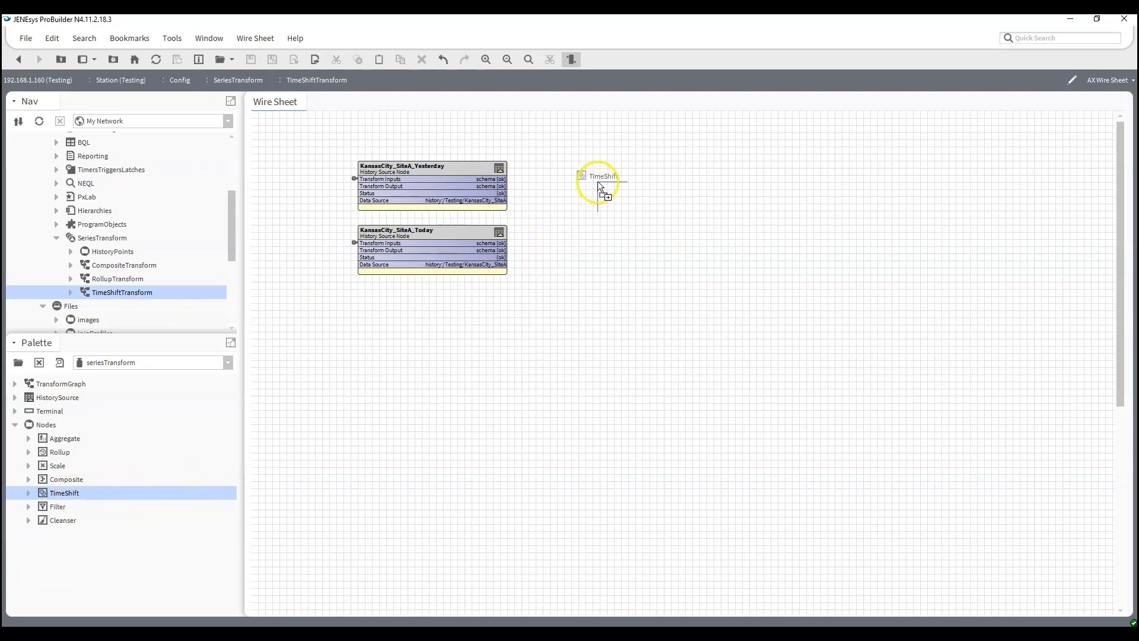
{"action": "left_click_drag", "start_coordinate": [598, 184], "coordinate": [598, 184]}
{"action": "left_click", "coordinate": [541, 337]}
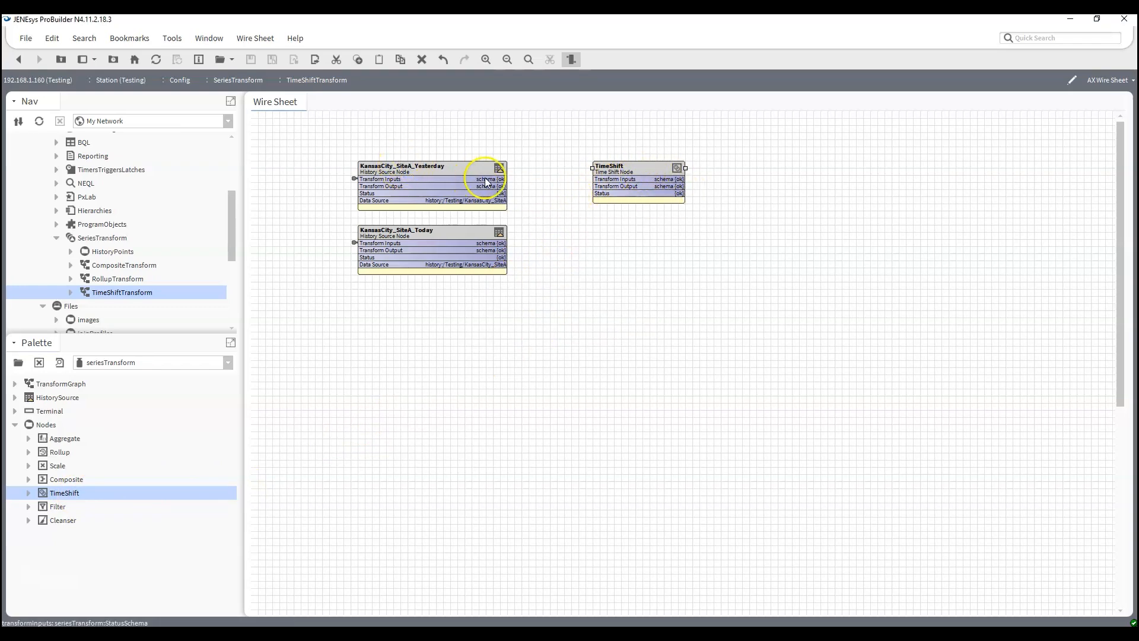
{"action": "left_click_drag", "start_coordinate": [482, 187], "coordinate": [614, 179]}
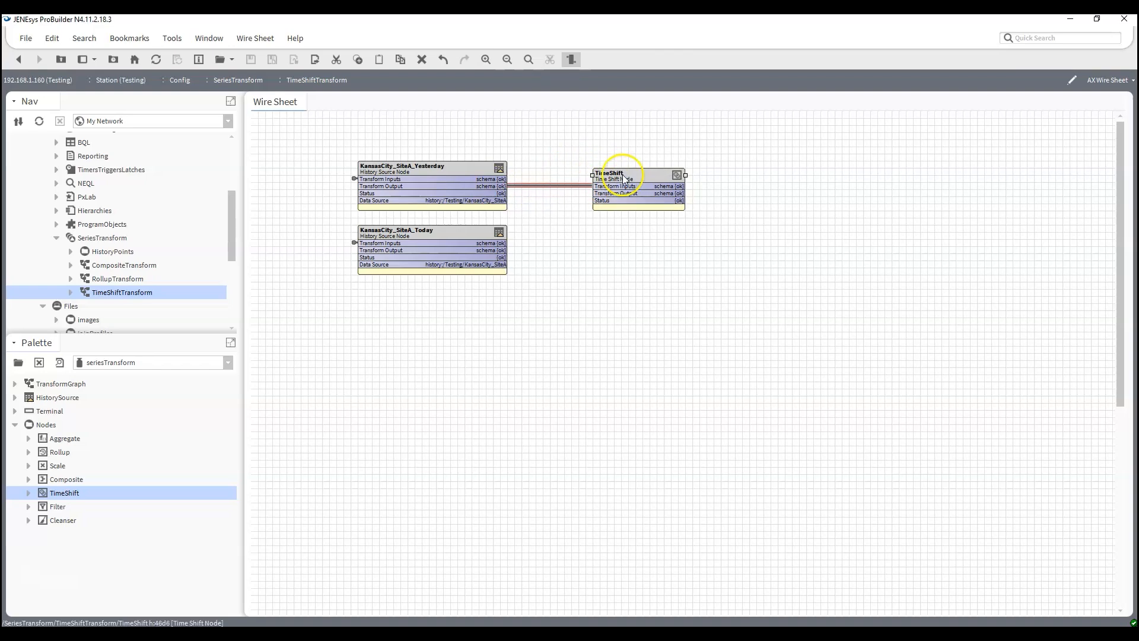
{"action": "left_click_drag", "start_coordinate": [688, 175], "coordinate": [710, 175]}
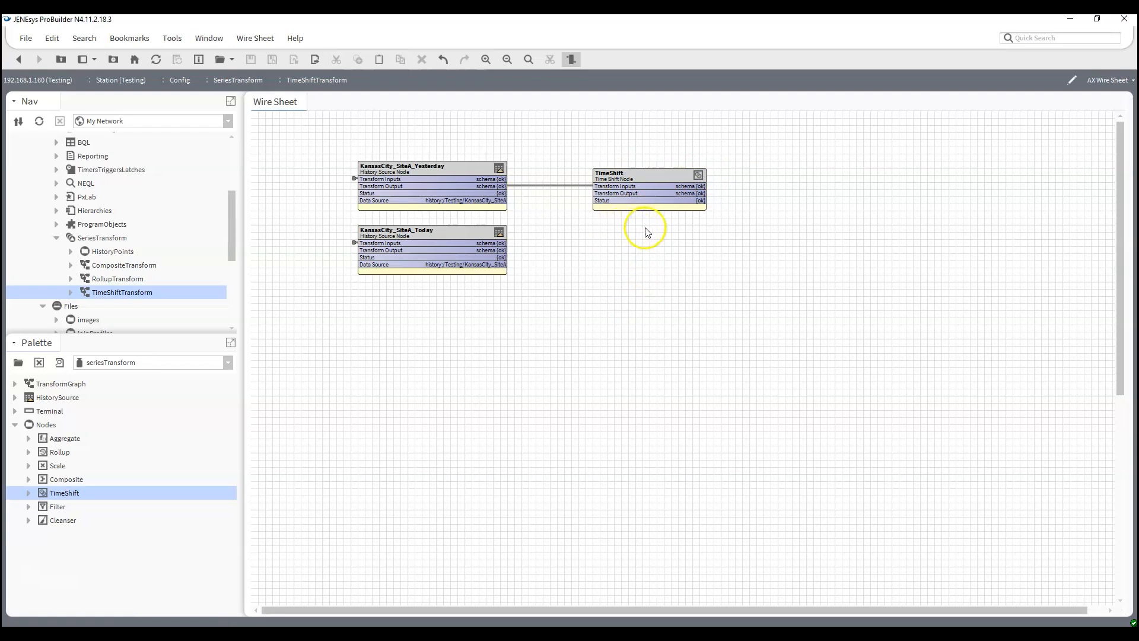
- Set the TimeShift node's shift to +24 hours and apply it
{"action": "double_click", "coordinate": [646, 187]}
{"action": "left_click", "coordinate": [672, 192]}
{"action": "type", "text": "24h 00m 00.000s"}
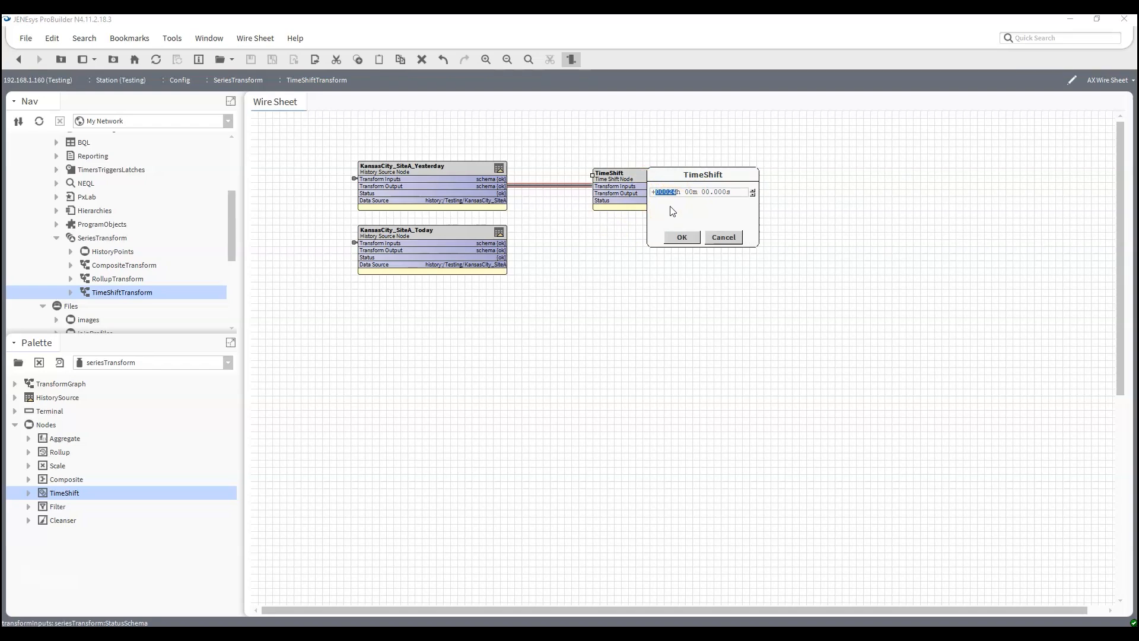
{"action": "left_click", "coordinate": [682, 238]}
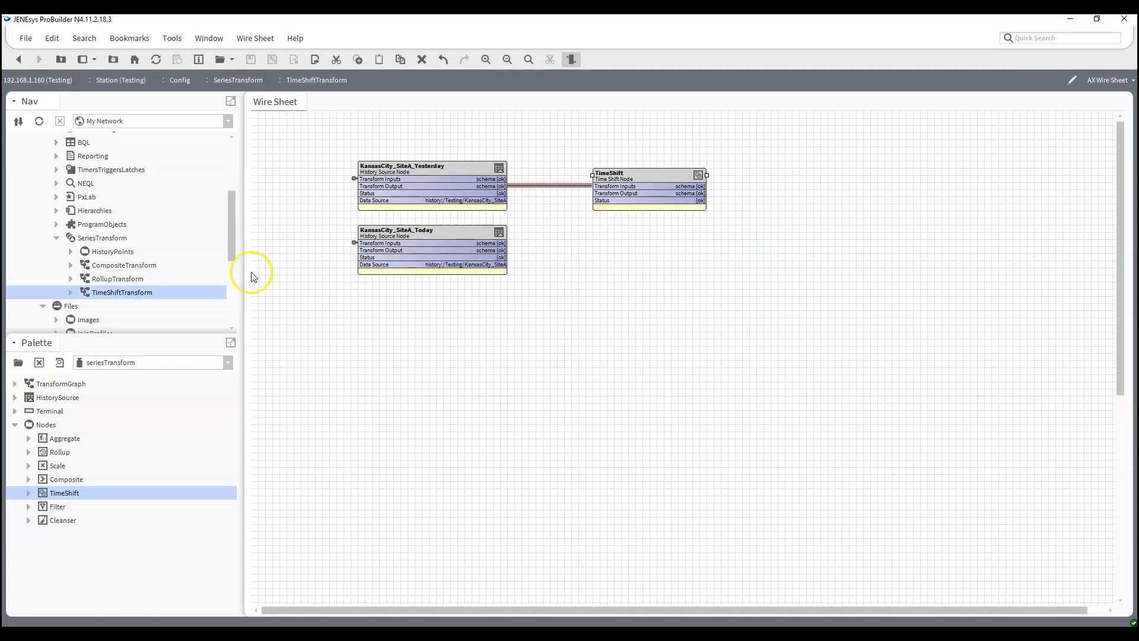
- Add a Composite node beyond the TimeShift node, keeping the default name, and widen it to show its full slot values
{"action": "left_click", "coordinate": [64, 481]}
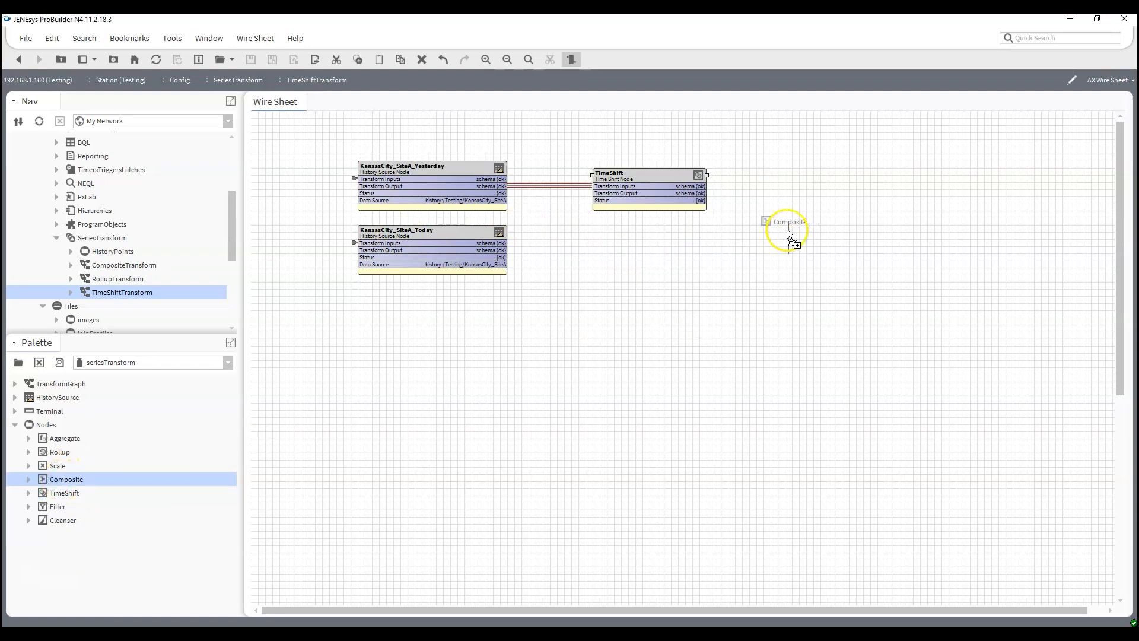
{"action": "left_click_drag", "start_coordinate": [778, 194], "coordinate": [778, 194]}
{"action": "left_click", "coordinate": [533, 341]}
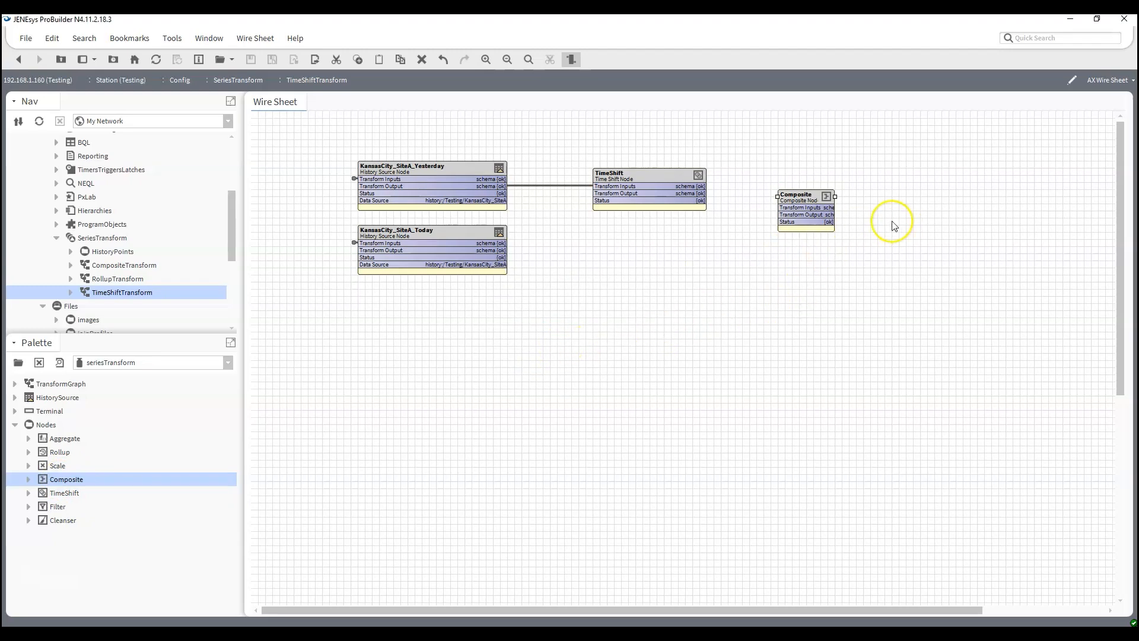
{"action": "left_click_drag", "start_coordinate": [837, 196], "coordinate": [907, 197]}
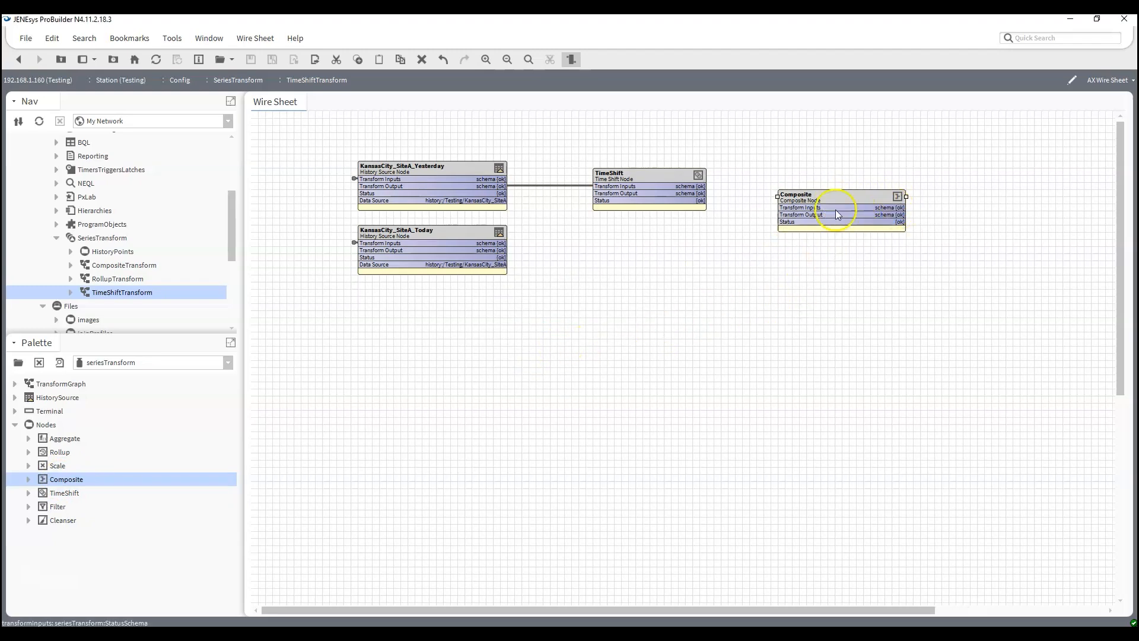
- Link the Transform Outputs of TimeShift and KansasCity_SiteA_Today to Composite's Transform Inputs and reposition TimeShift and Composite for tidy wiring
{"action": "left_click_drag", "start_coordinate": [692, 191], "coordinate": [780, 206]}
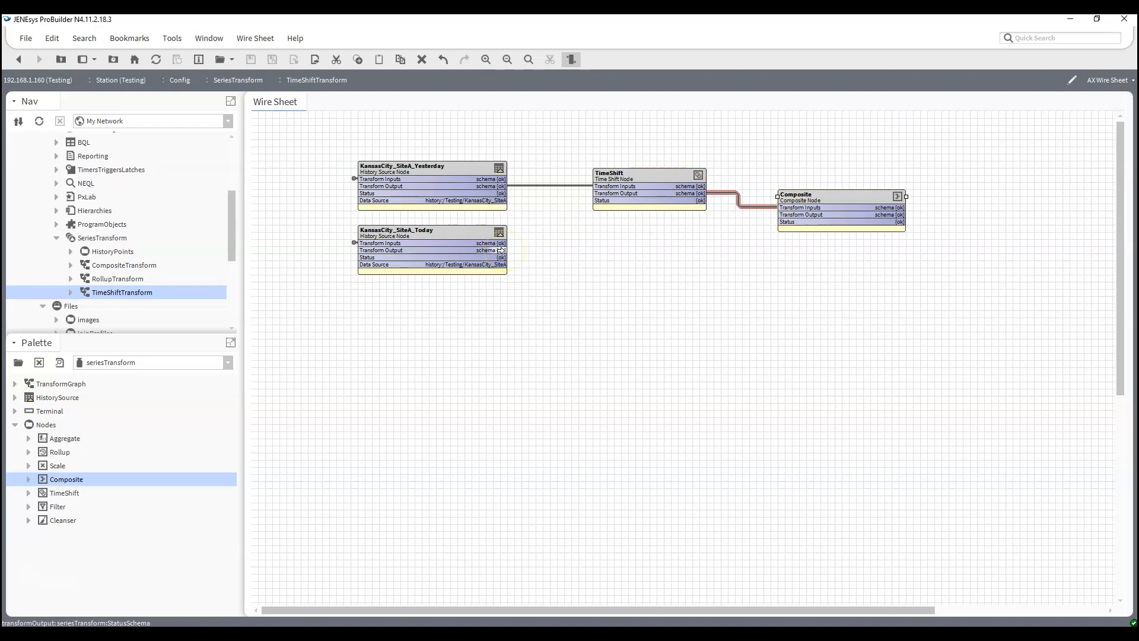
{"action": "left_click_drag", "start_coordinate": [502, 250], "coordinate": [596, 252]}
{"action": "left_click_drag", "start_coordinate": [766, 206], "coordinate": [778, 207]}
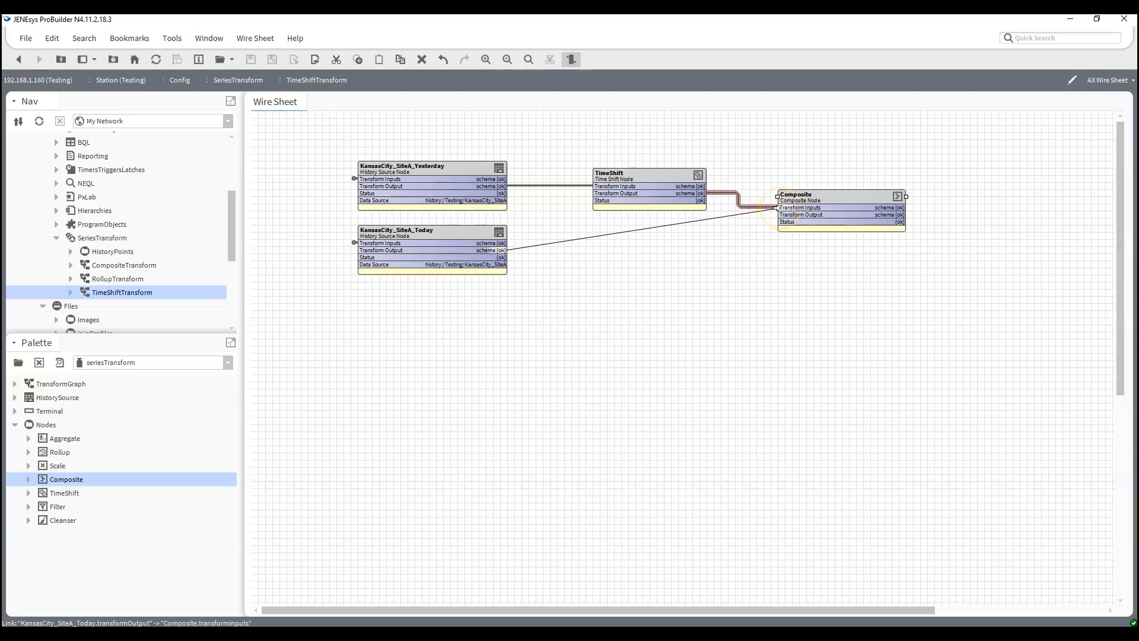
{"action": "left_click_drag", "start_coordinate": [780, 207], "coordinate": [782, 207]}
{"action": "double_click", "coordinate": [821, 201]}
{"action": "left_click_drag", "start_coordinate": [825, 201], "coordinate": [839, 187]}
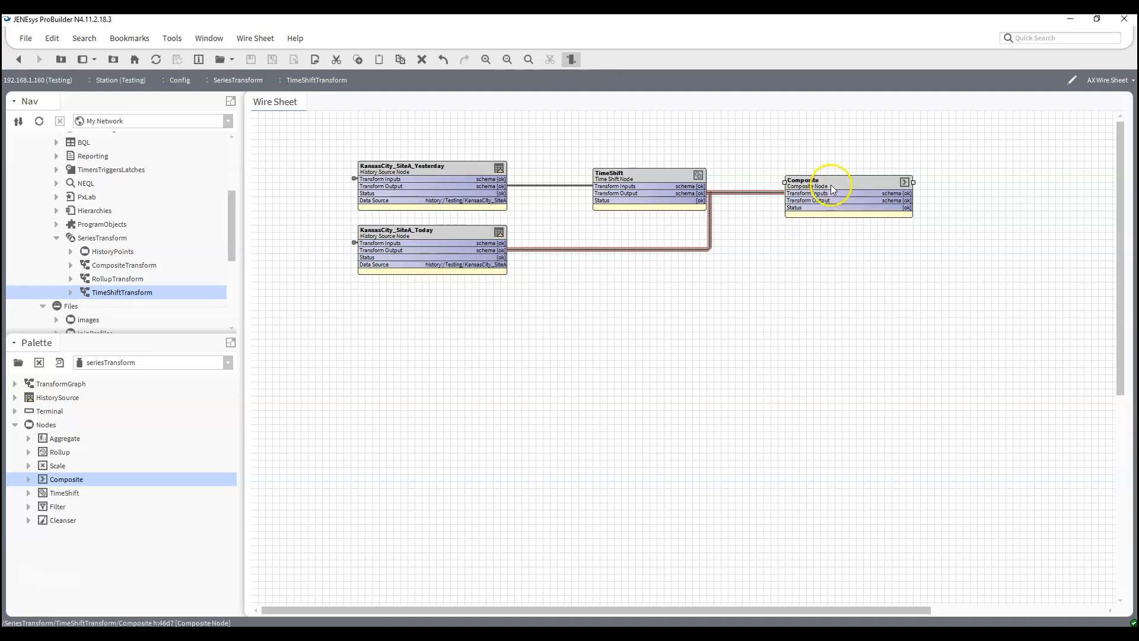
{"action": "mouse_move", "coordinate": [671, 180]}
{"action": "left_mouse_down"}
{"action": "mouse_move", "coordinate": [635, 180]}
{"action": "mouse_move", "coordinate": [652, 178]}
{"action": "left_mouse_up"}
{"action": "left_click", "coordinate": [790, 301]}
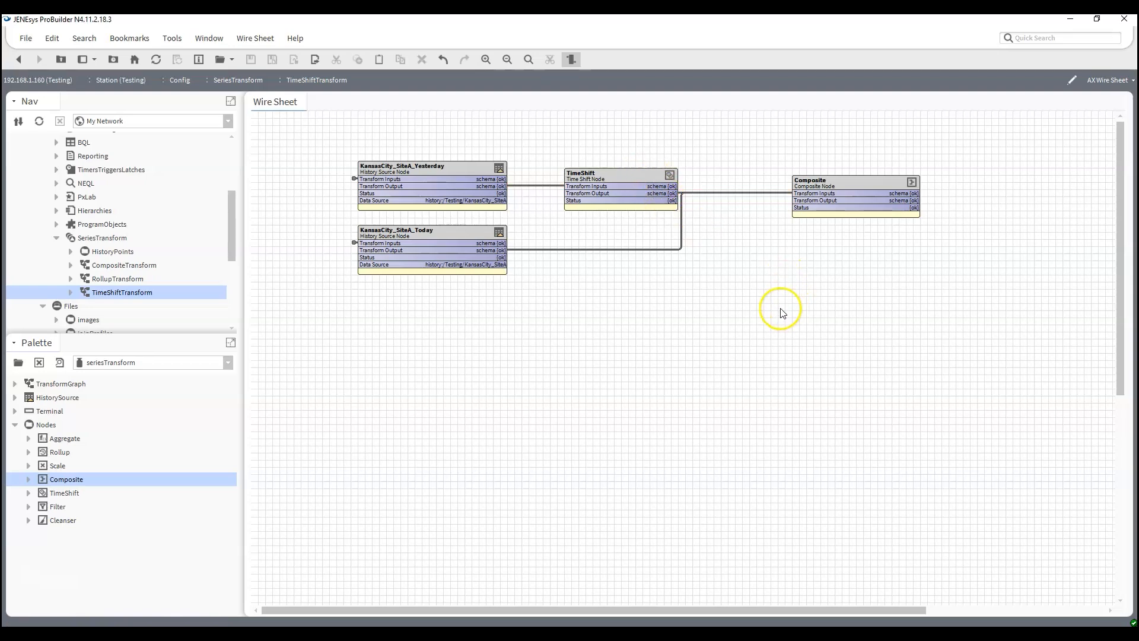
- Add TimeShift.value as KansasCity_SiteA_Yesterday_value and KansasCity_SiteA_Today.value as KansasCity_SiteA_Today_value to the Composite schema and apply it
{"action": "double_click", "coordinate": [840, 191]}
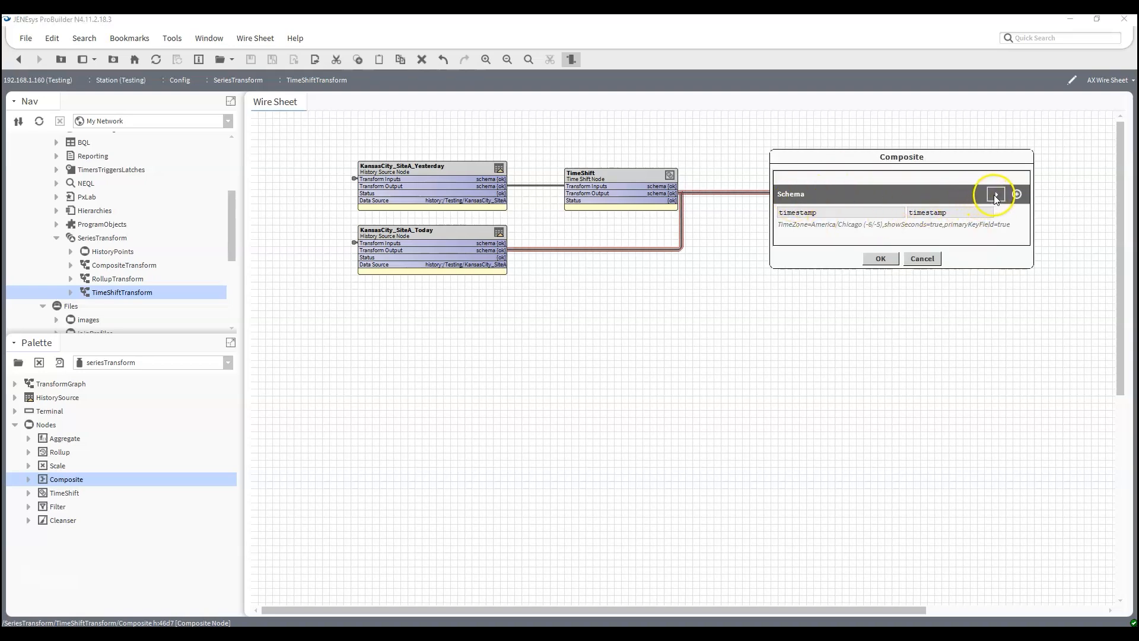
{"action": "left_click", "coordinate": [995, 195]}
{"action": "left_click_drag", "start_coordinate": [968, 158], "coordinate": [730, 180]}
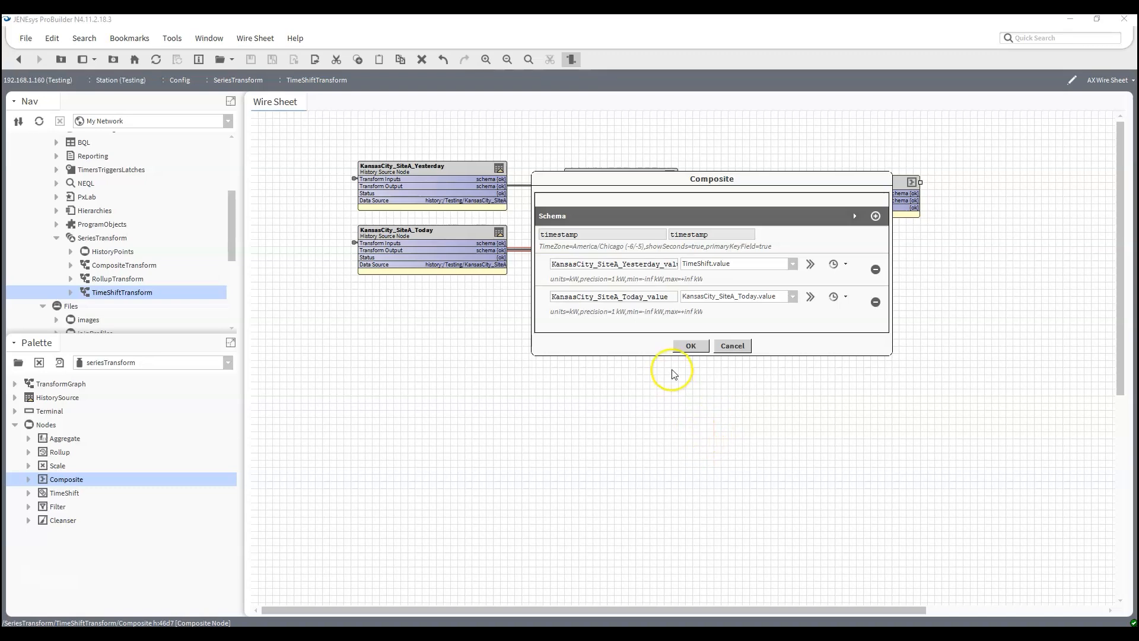
{"action": "left_click", "coordinate": [691, 346]}
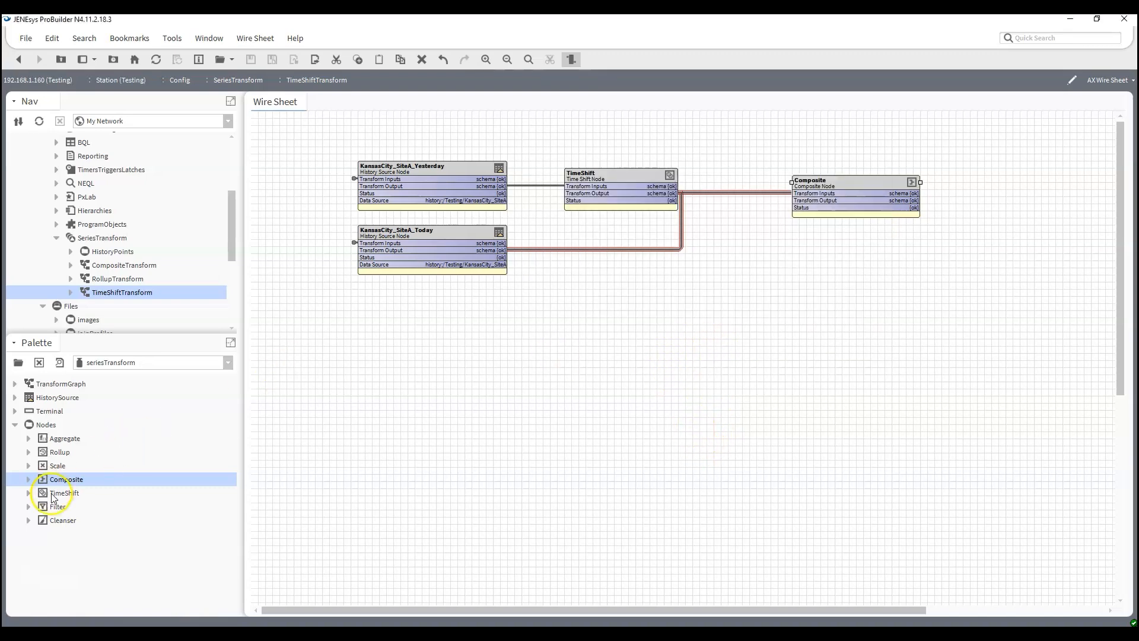
- Add a Terminal node after Composite, link Composite's output to it, and accept its schema
{"action": "left_click_drag", "start_coordinate": [45, 414], "coordinate": [1006, 195]}
{"action": "left_click", "coordinate": [548, 339]}
{"action": "left_click_drag", "start_coordinate": [918, 201], "coordinate": [987, 201]}
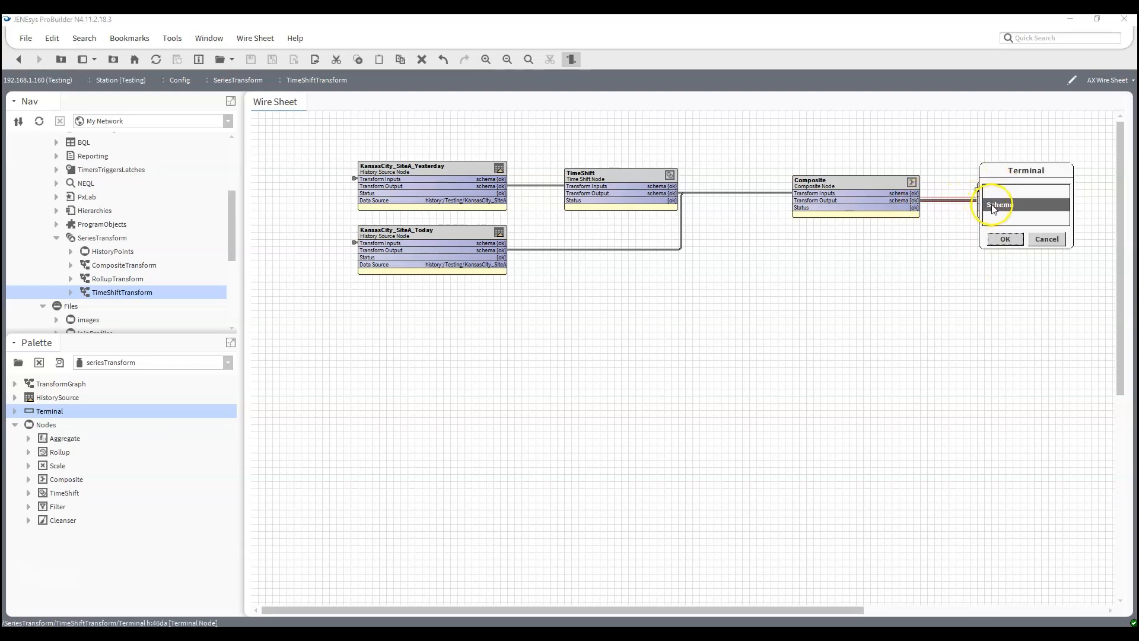
{"action": "left_click", "coordinate": [1005, 239]}
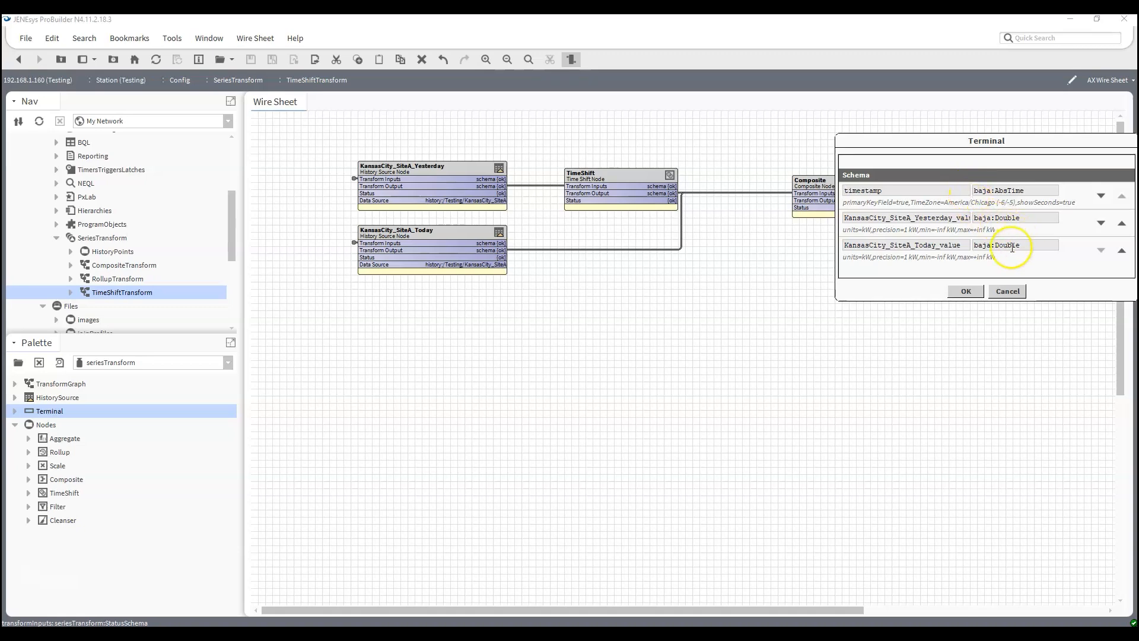
{"action": "left_click", "coordinate": [958, 293]}
- Resolve the TimeShiftTransform graph with its existing parameters and examine the yesterday and today values across the day's timestamps
{"action": "right_click", "coordinate": [105, 299]}
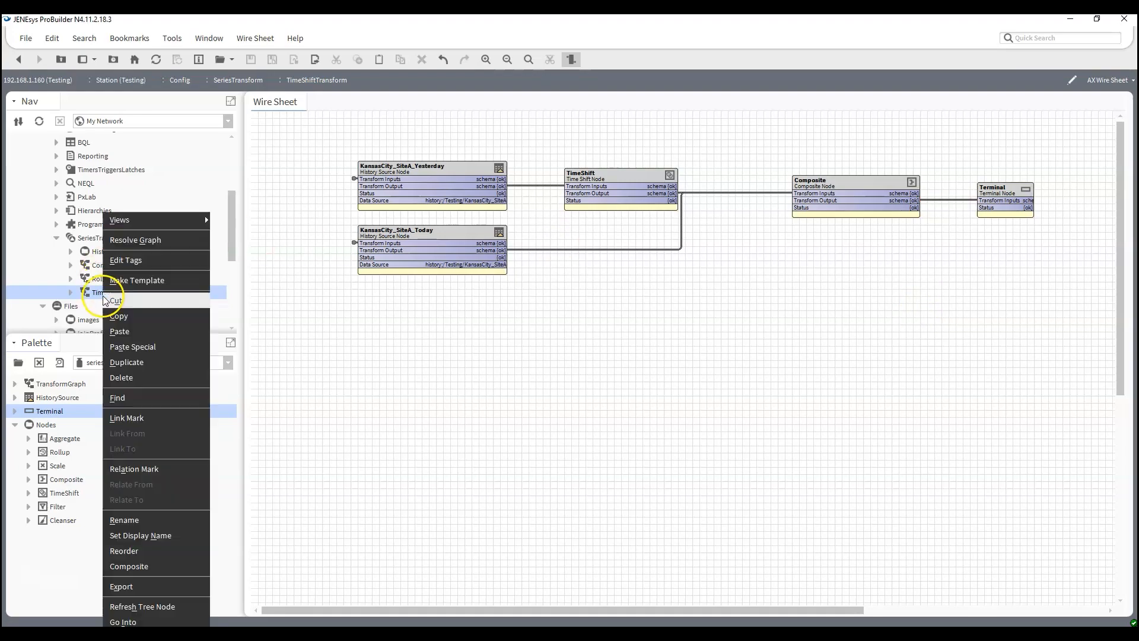
{"action": "left_click", "coordinate": [142, 239]}
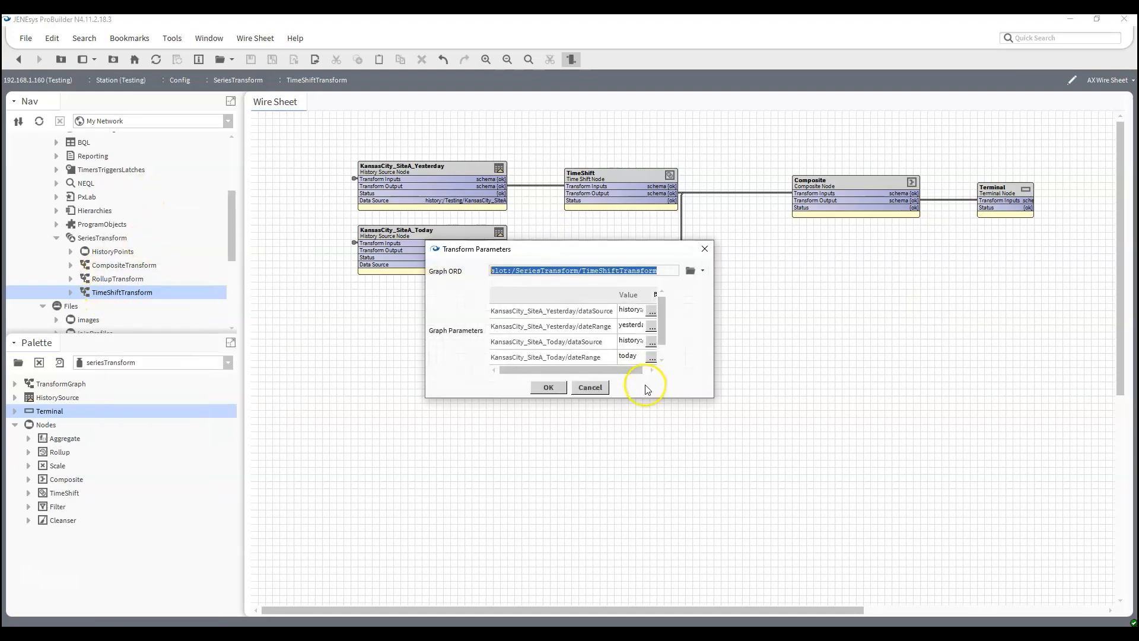
{"action": "left_click", "coordinate": [547, 388]}
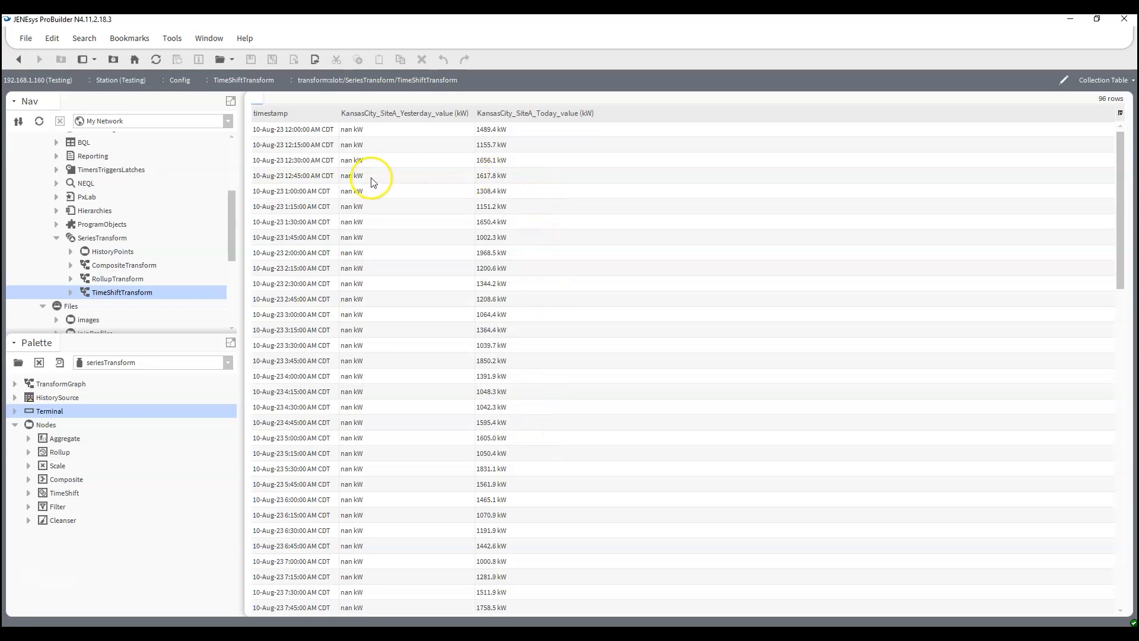
{"action": "scroll", "coordinate": [380, 184], "scroll_direction": "down", "scroll_amount": 8}
{"action": "scroll", "coordinate": [392, 199], "scroll_direction": "down", "scroll_amount": 12}
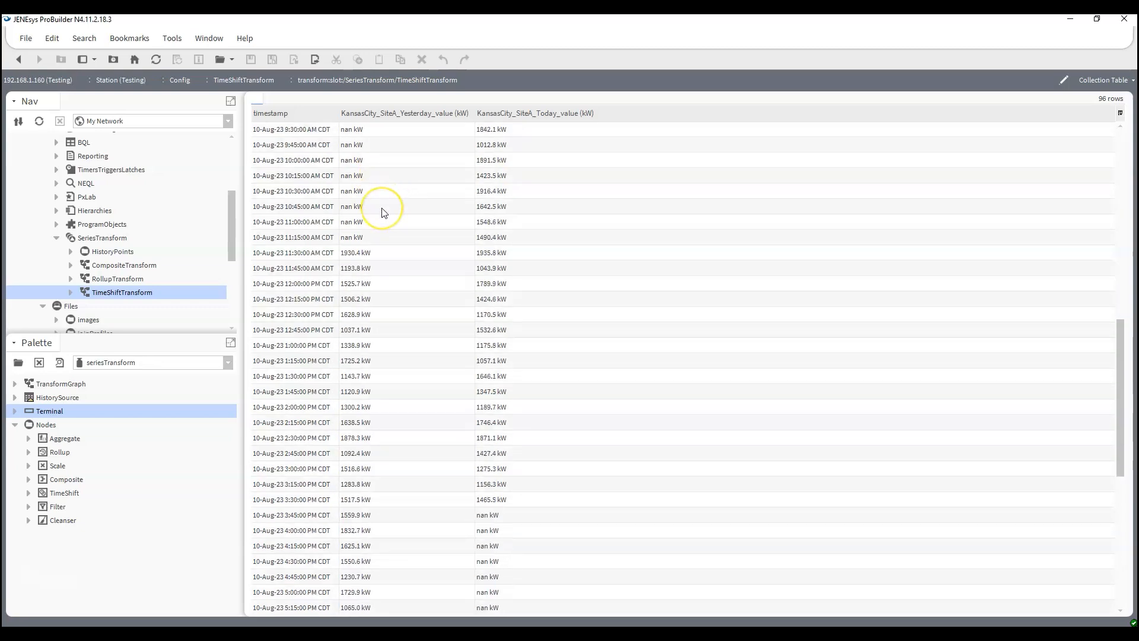
{"action": "scroll", "coordinate": [385, 214], "scroll_direction": "down", "scroll_amount": 1}
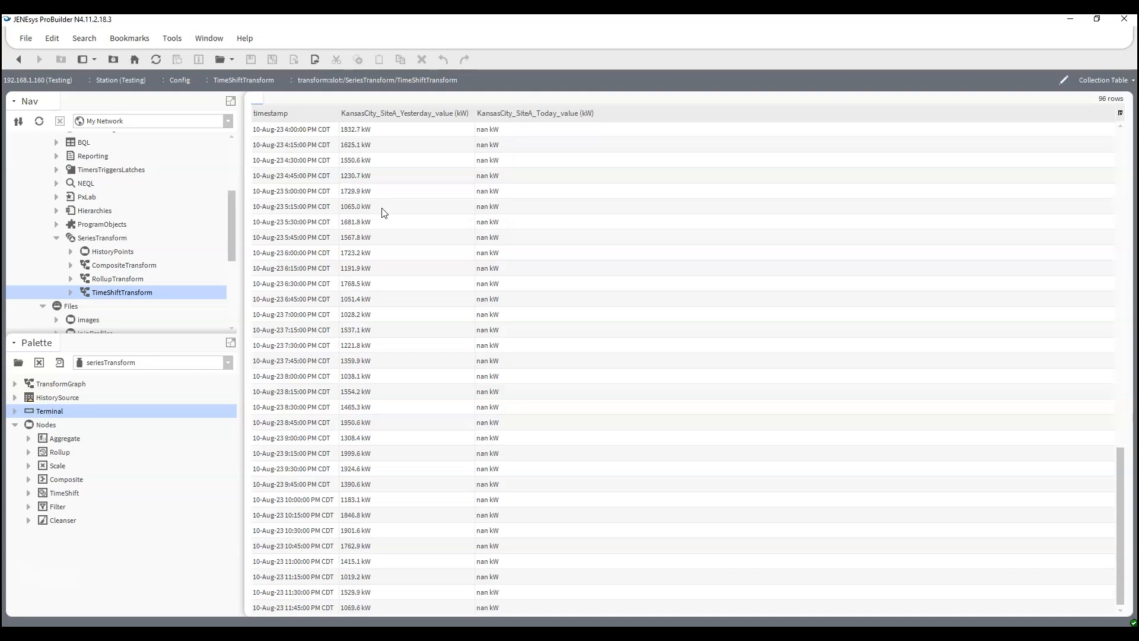
{"action": "scroll", "coordinate": [384, 213], "scroll_direction": "up", "scroll_amount": 15}
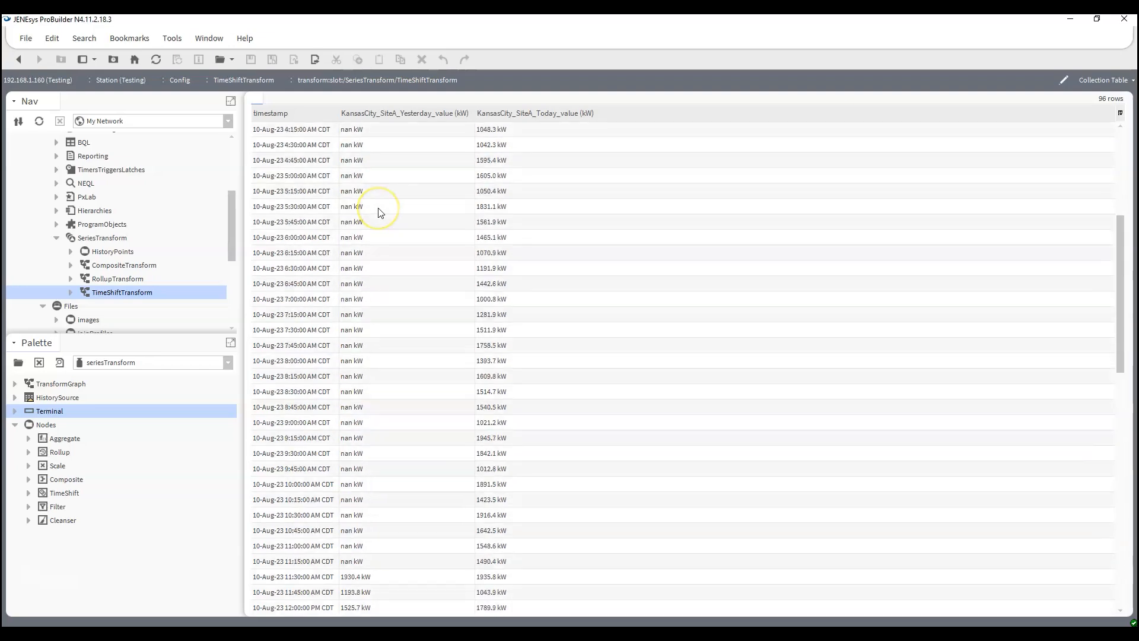
{"action": "scroll", "coordinate": [380, 213], "scroll_direction": "up", "scroll_amount": 6}
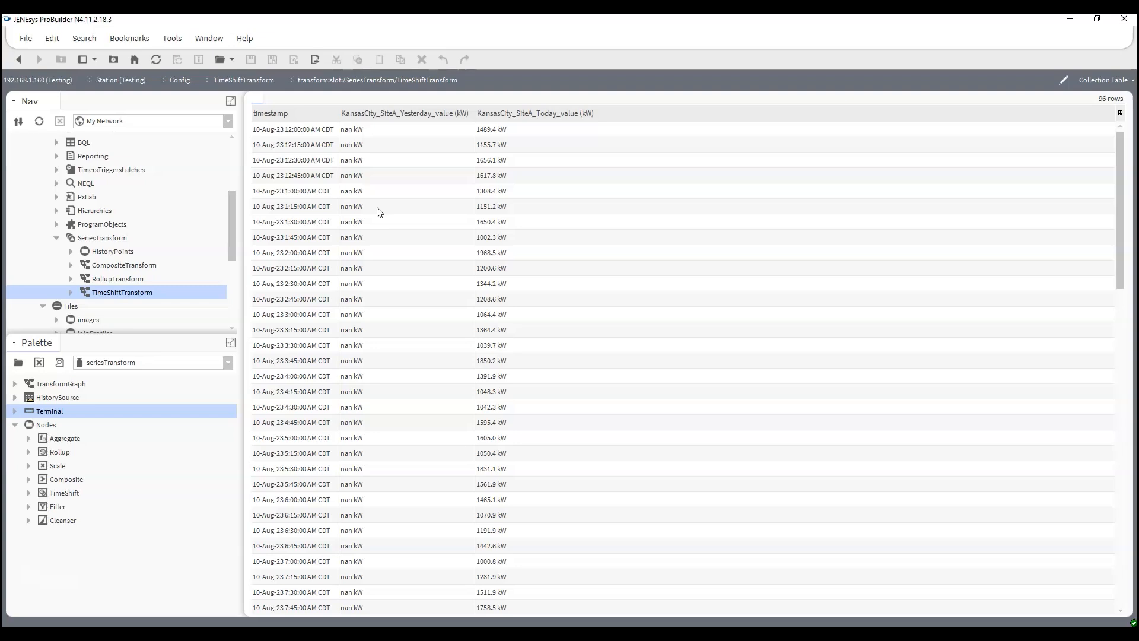
{"action": "scroll", "coordinate": [380, 212], "scroll_direction": "down", "scroll_amount": 13}
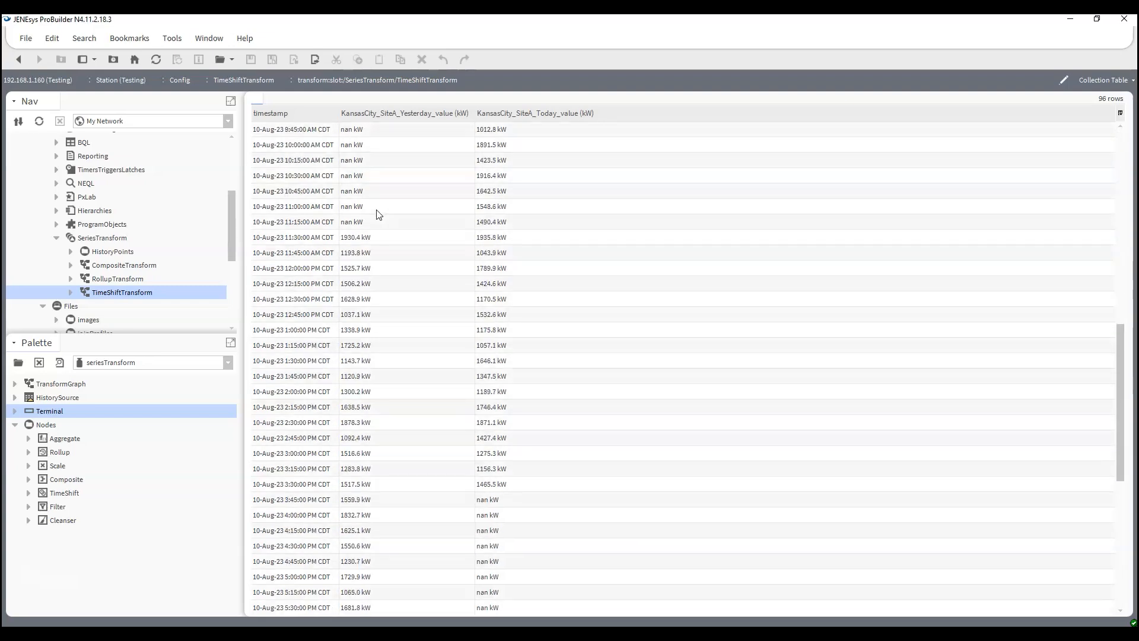
{"action": "scroll", "coordinate": [379, 214], "scroll_direction": "down", "scroll_amount": 8}
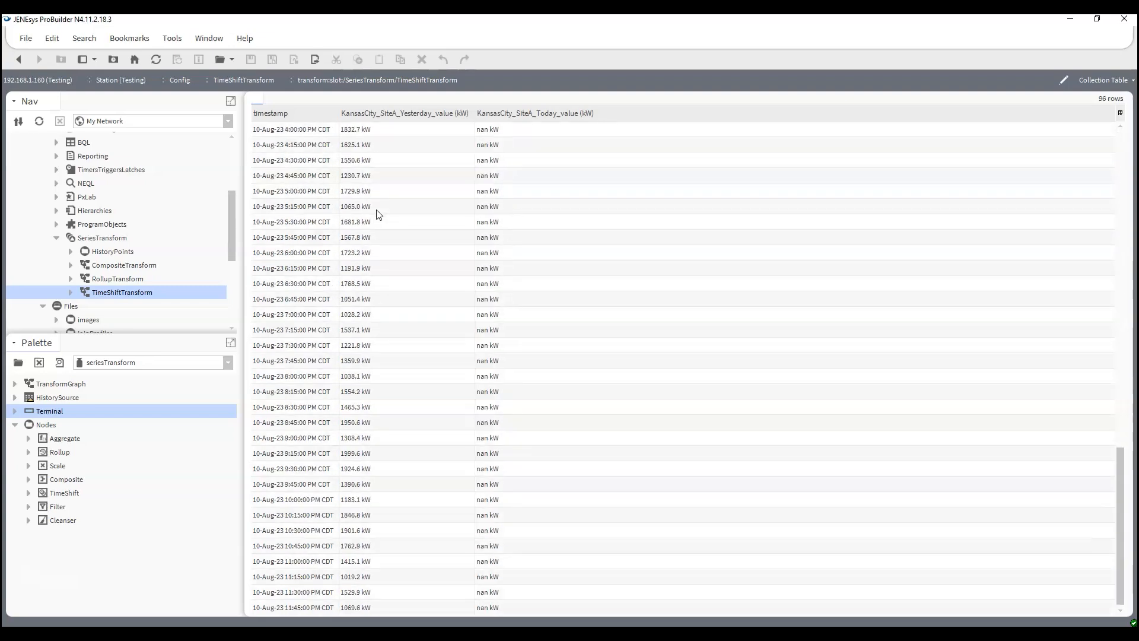